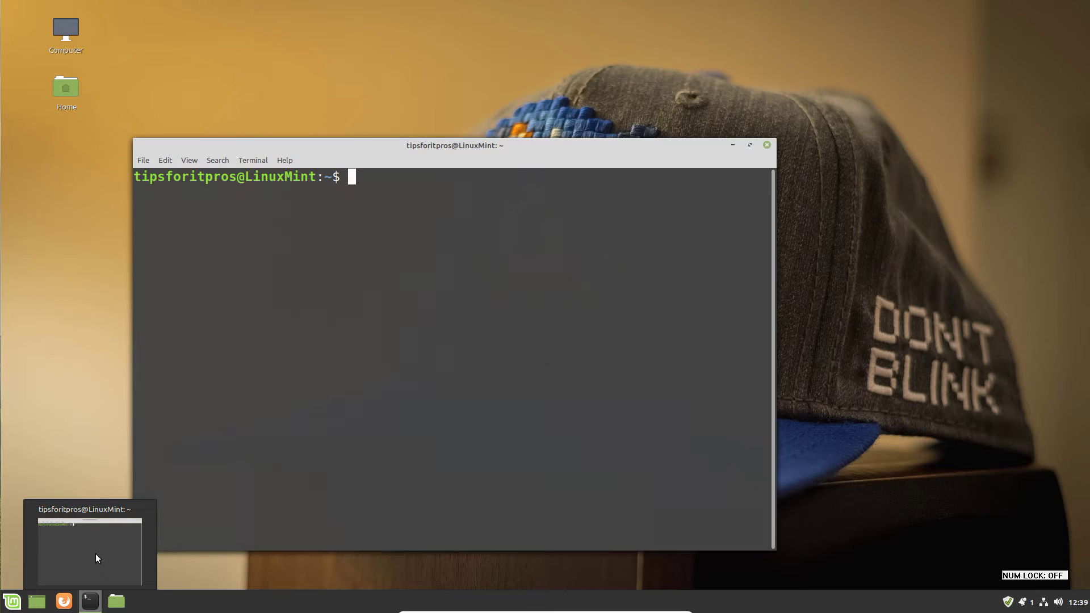
Open a terminal window from the Linux Mint taskbar.
click(96, 553)
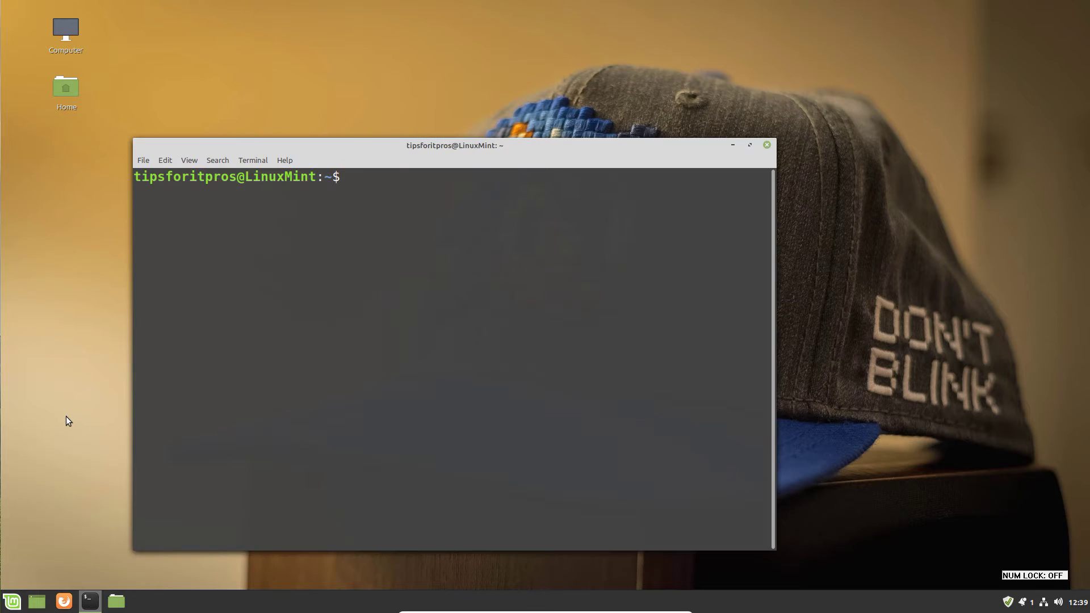
Install influxdb-client and influxdb with sudo apt, entering the sudo password, then clear the screen.
text(sudo apt ins)
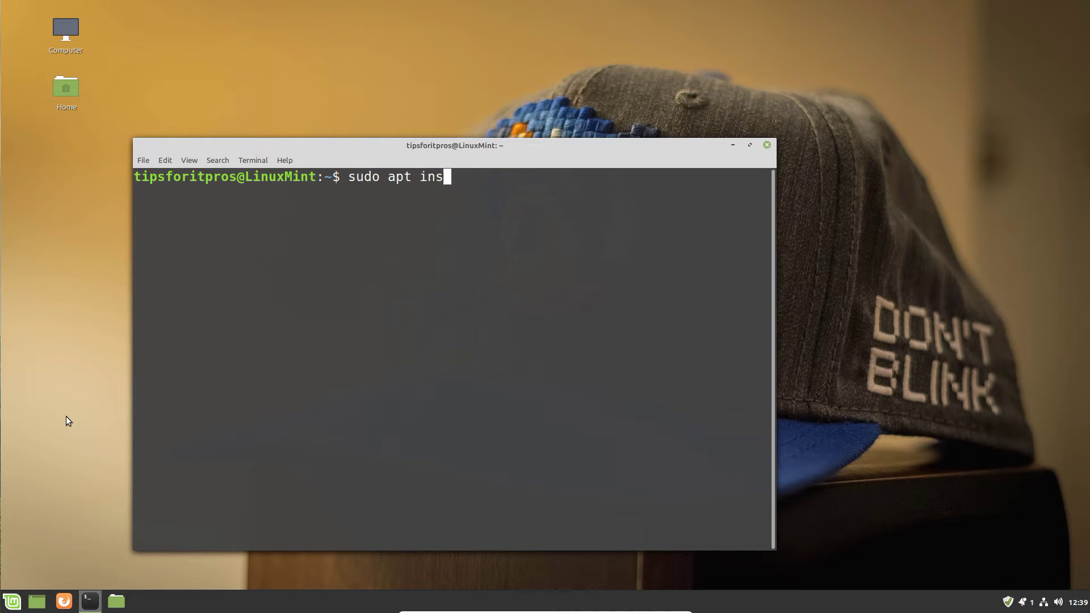
text(tall influxdb)
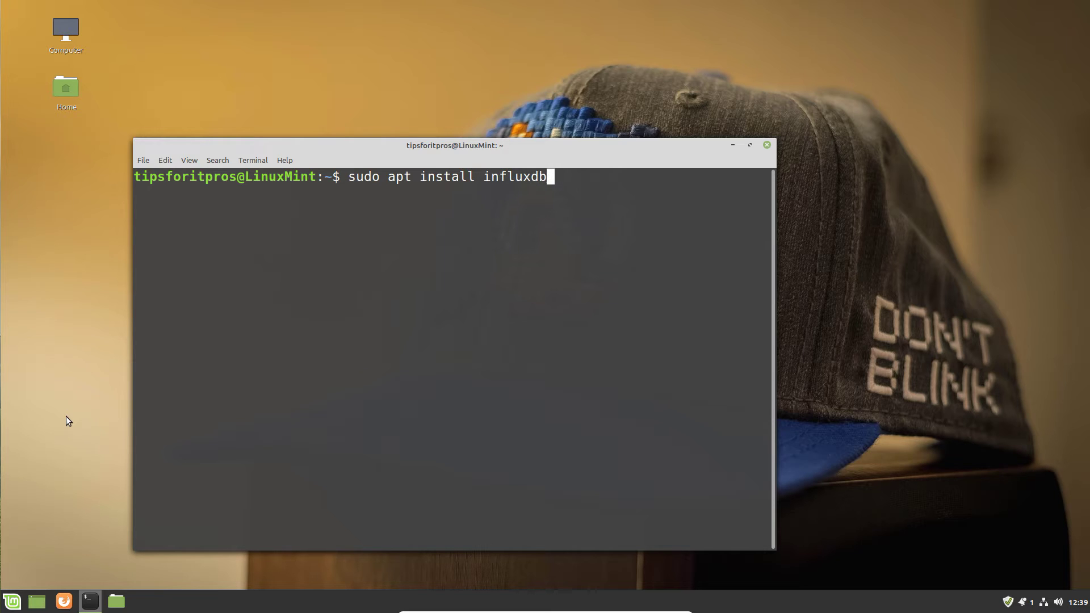
text(-client in)
key(BackSpace)
key(BackSpace)
text(influ)
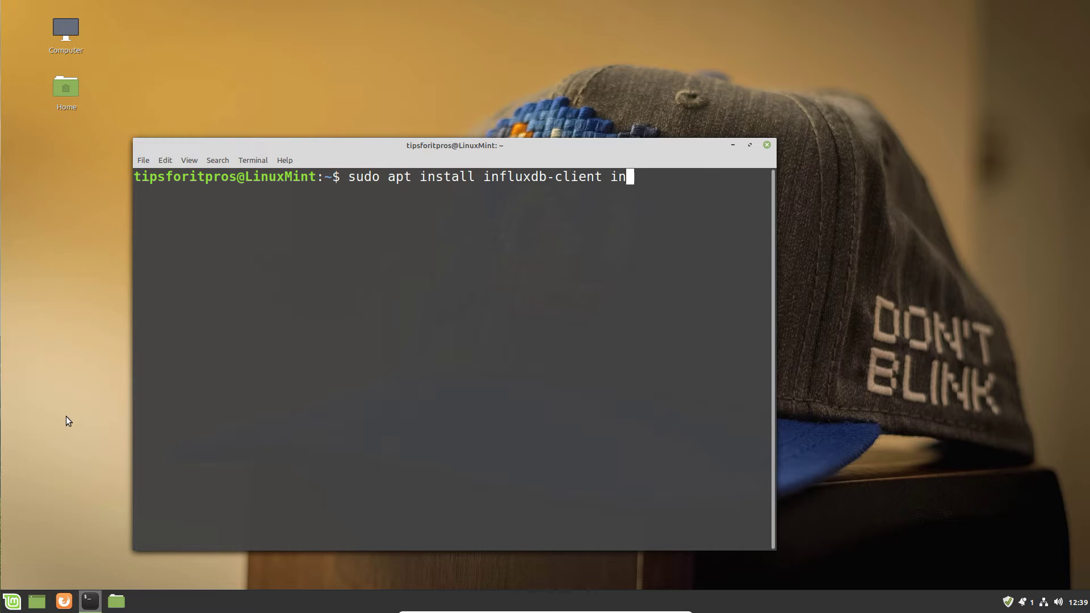
text(xdb)
key(Return)
text(*********)
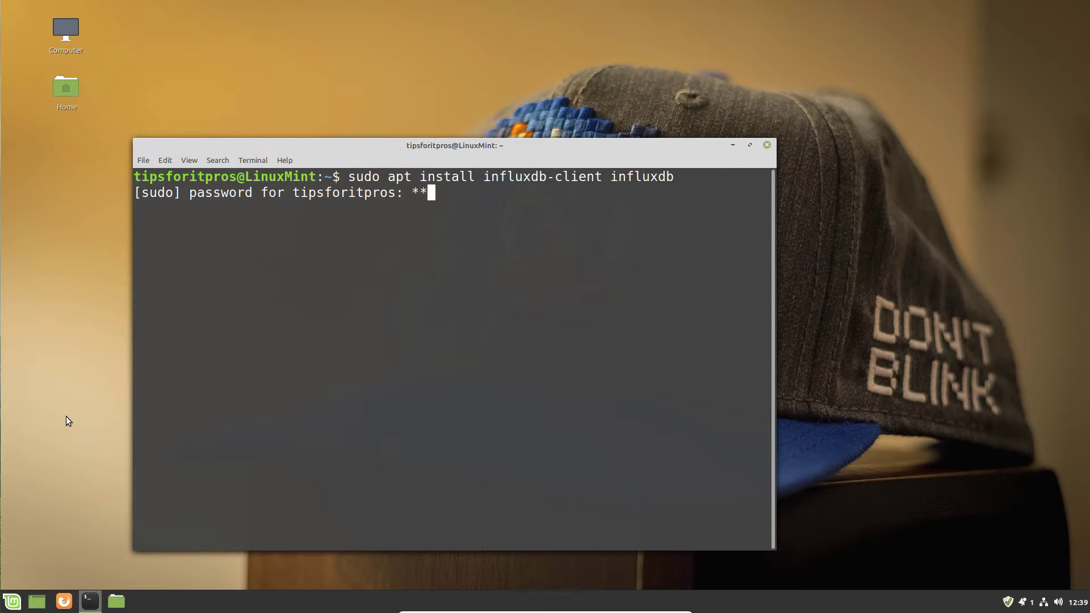
key(Return)
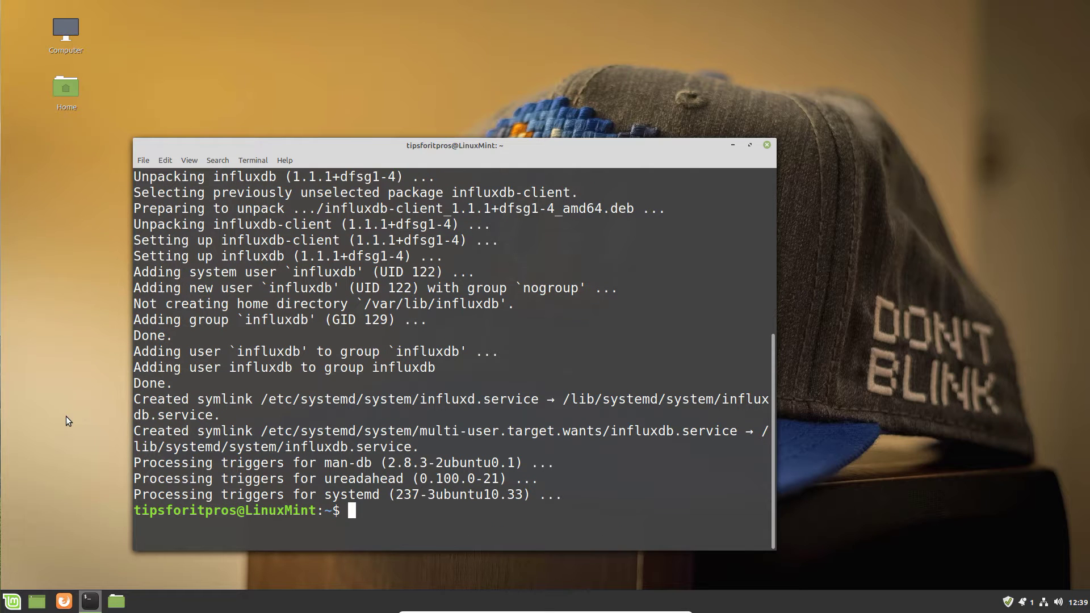
text(clear)
key(Return)
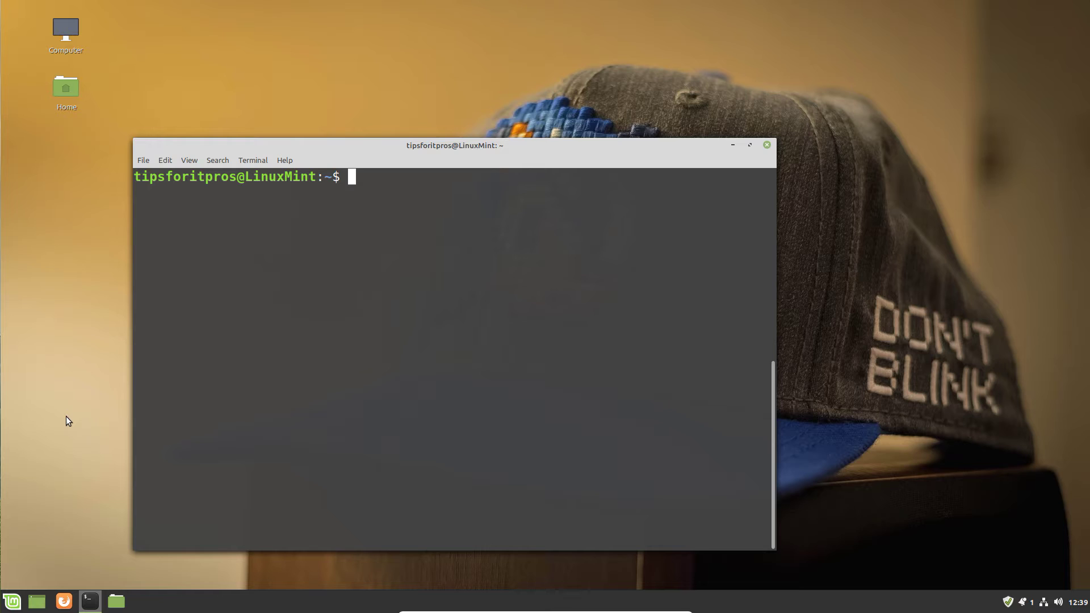
Start the InfluxDB shell with 'influx -precision rfc3339'.
text(influx -pre)
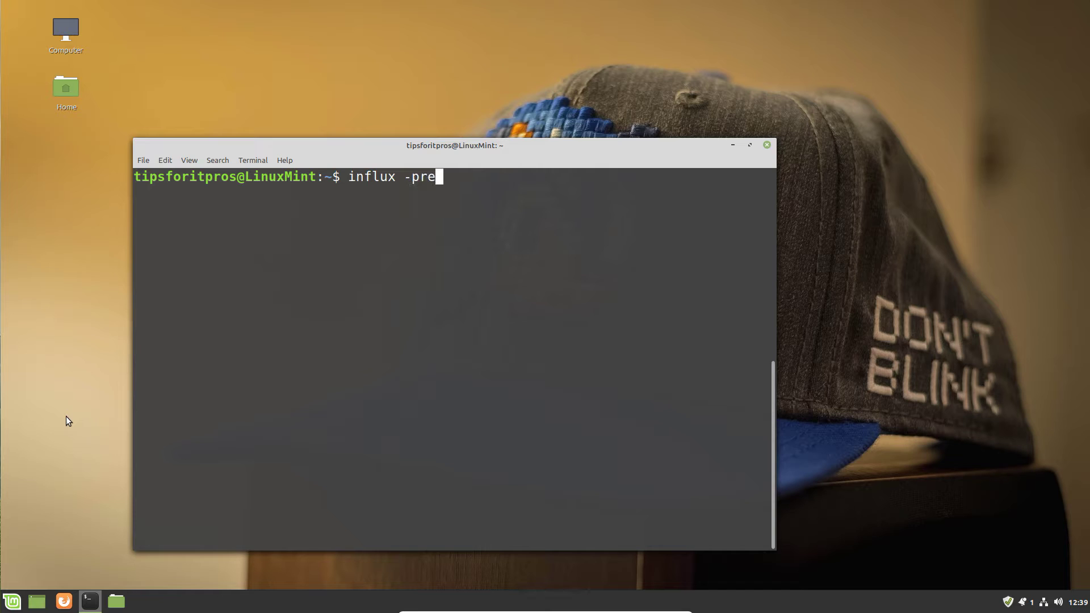
text(cision rf)
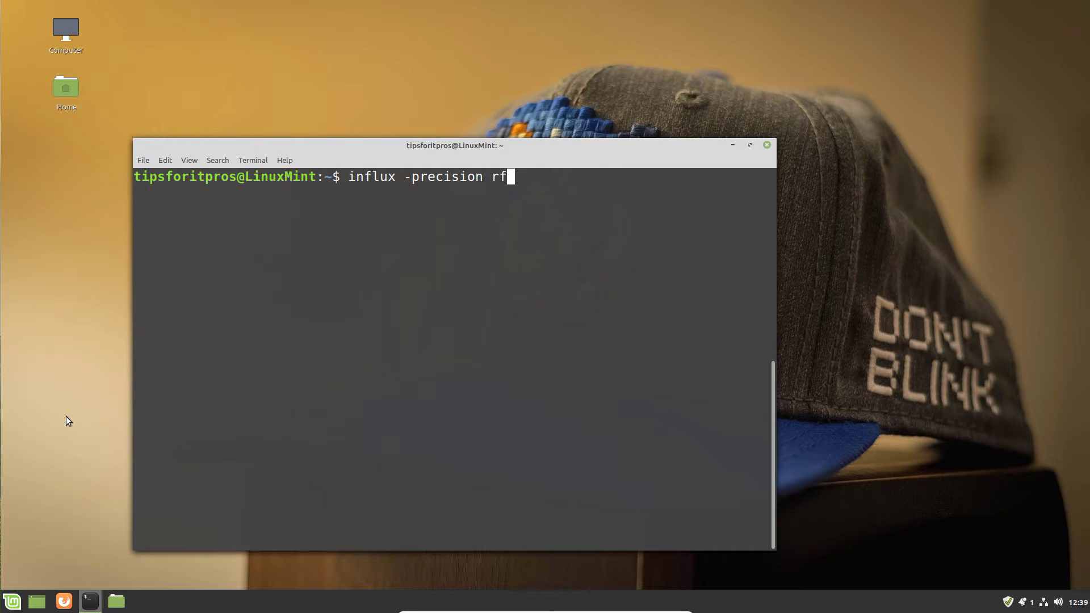
text(c)
text(~~)
text(~)
key(BackSpace)
key(BackSpace)
text(c)
key(Num_Lock)
text(3339)
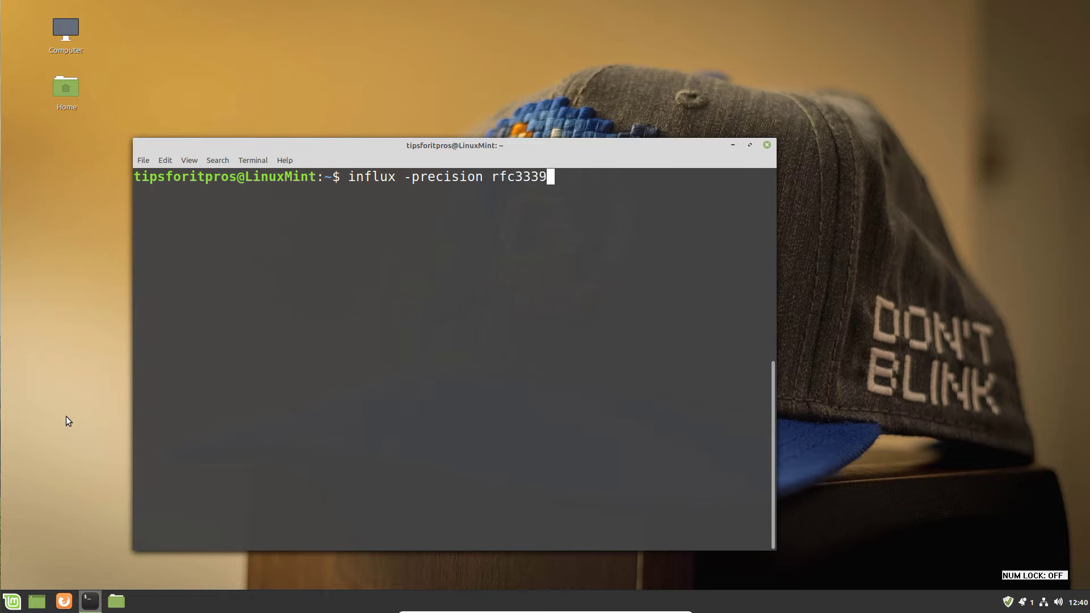
key(Return)
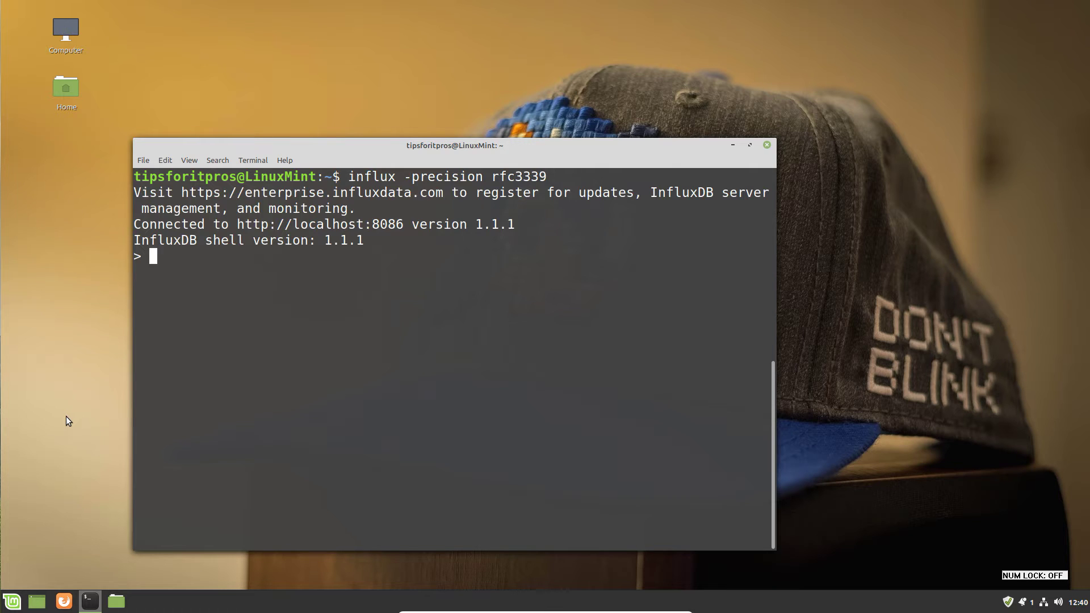
List the existing databases and attempt a misspelled 'CREAT DATABASE DEMO' command.
text(SHOW DATA)
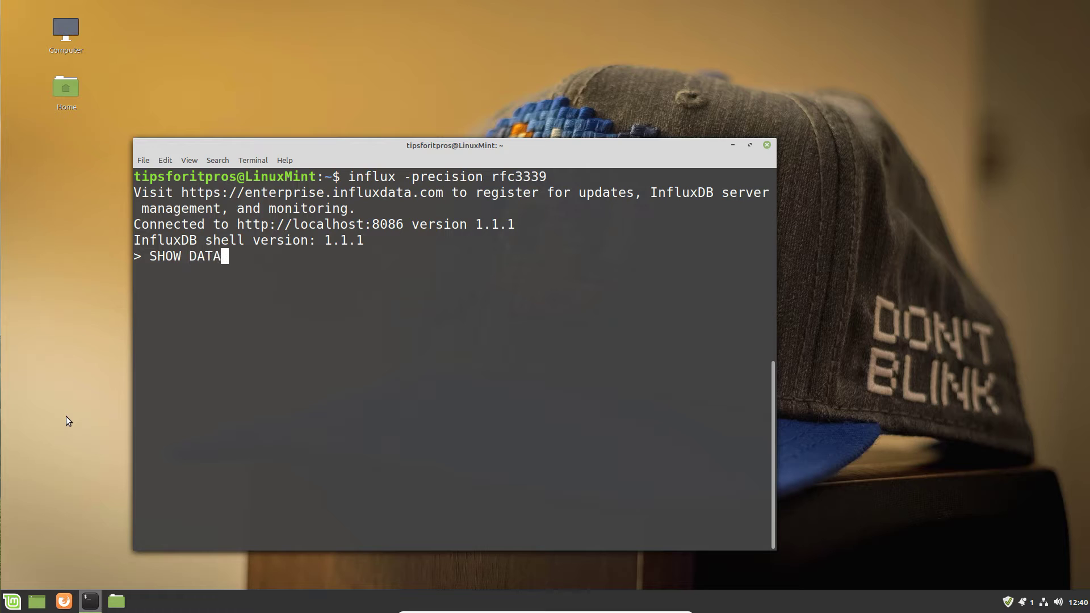
text(BASES)
key(Return)
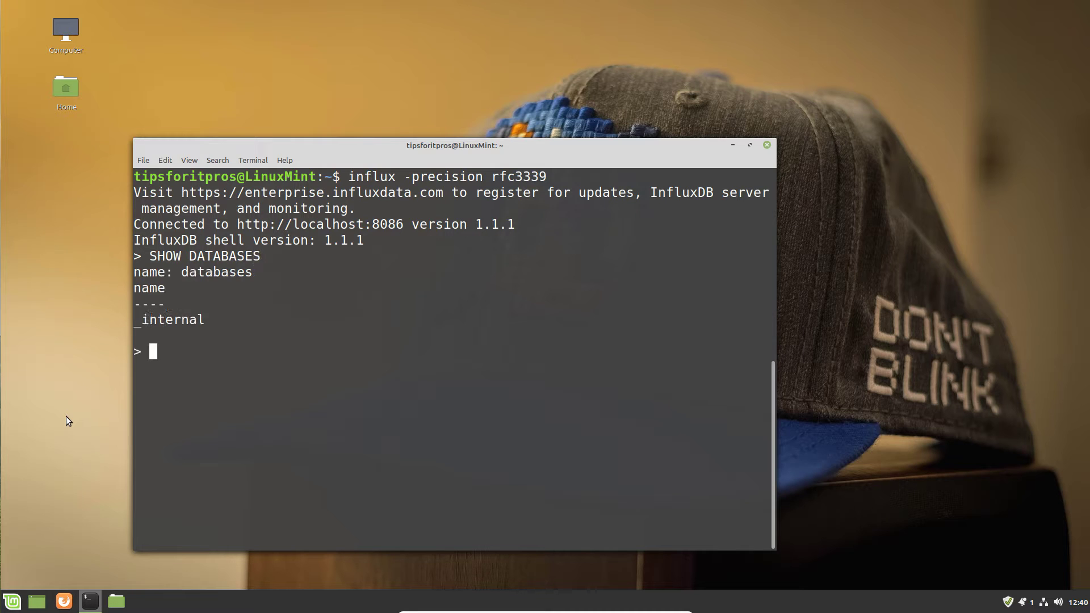
text(CREAT DATAB)
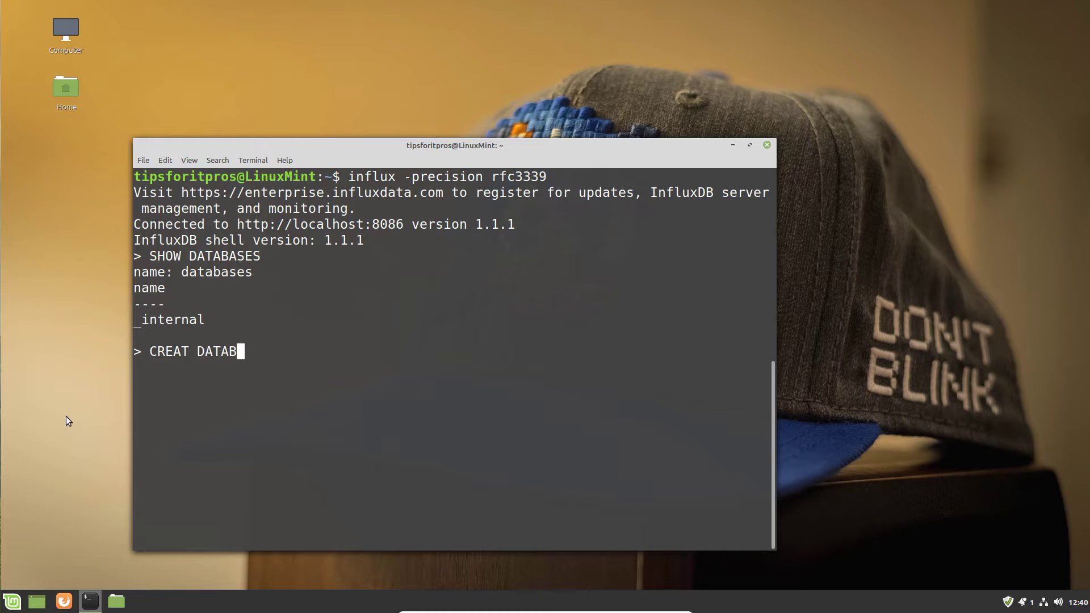
text(ASE DEMO)
key(Return)
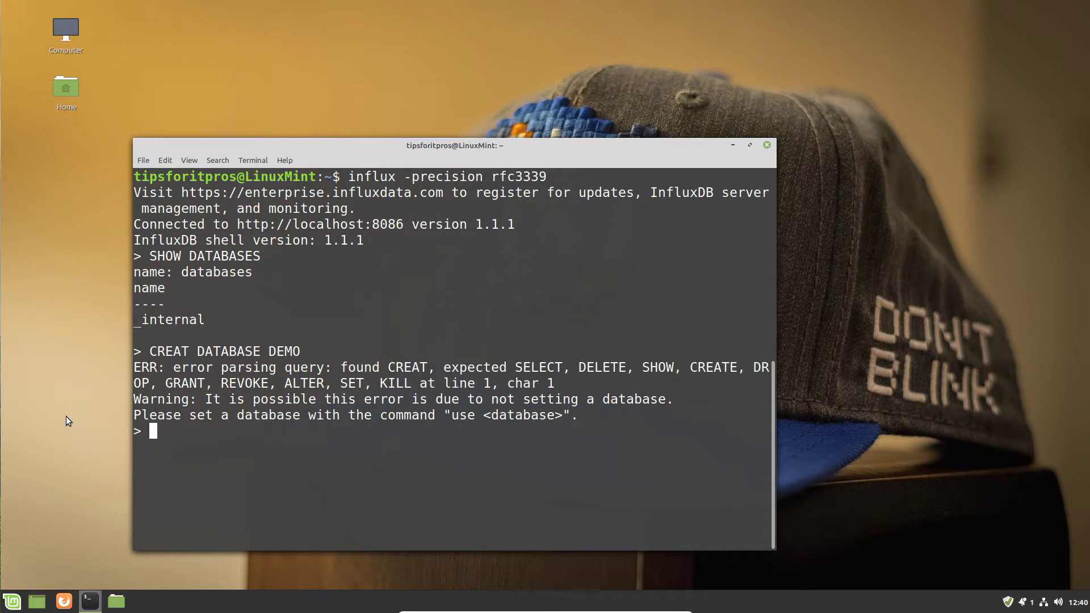
Fix the typo to CREATE DATABASE DEMO, run it, and confirm DEMO with SHOW DATABASES.
key(Up)
key(Home)
key(Right)
key(Right)
key(Right)
key(Right)
key(Right)
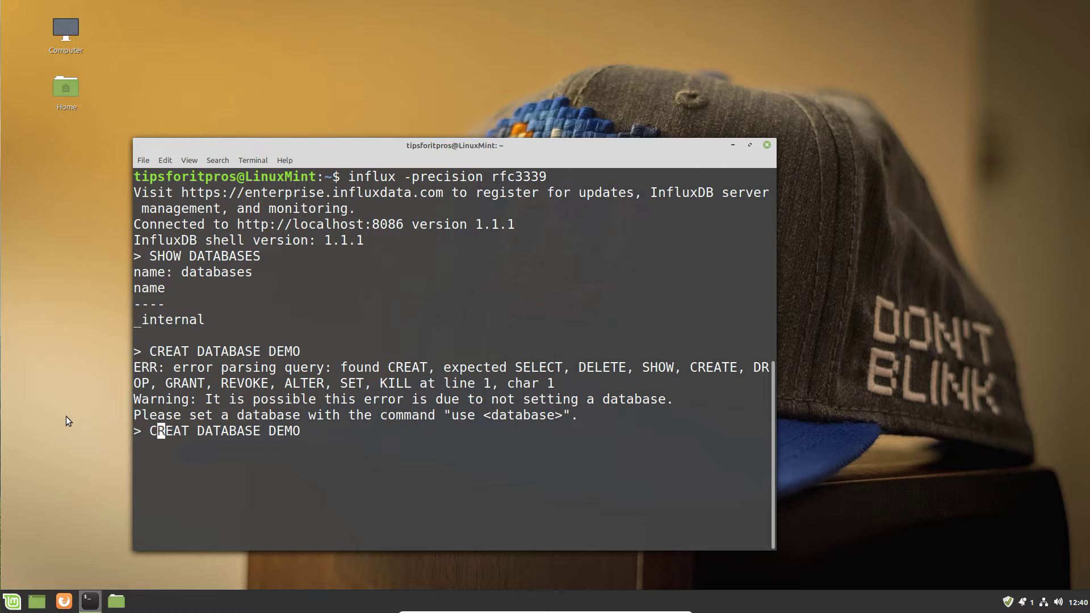
text(E)
key(End)
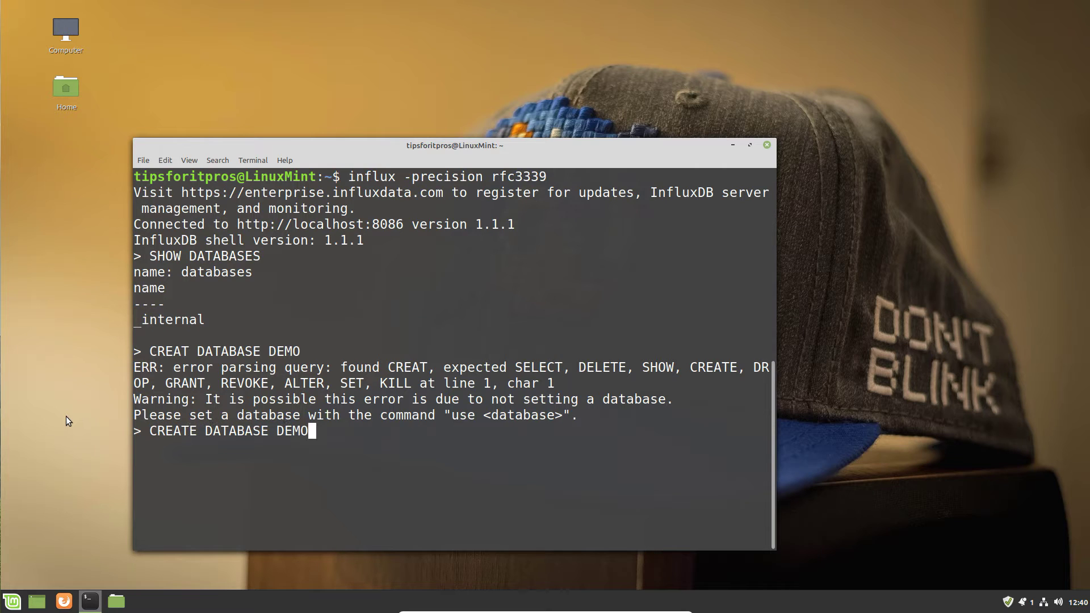
key(Return)
key(Up)
key(Up)
key(Up)
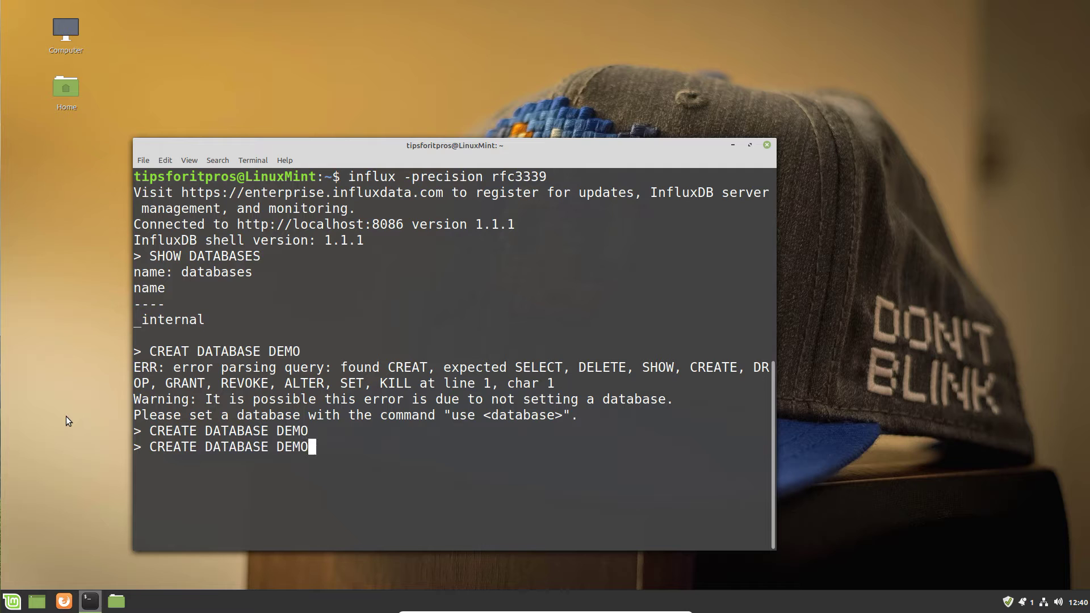
key(Return)
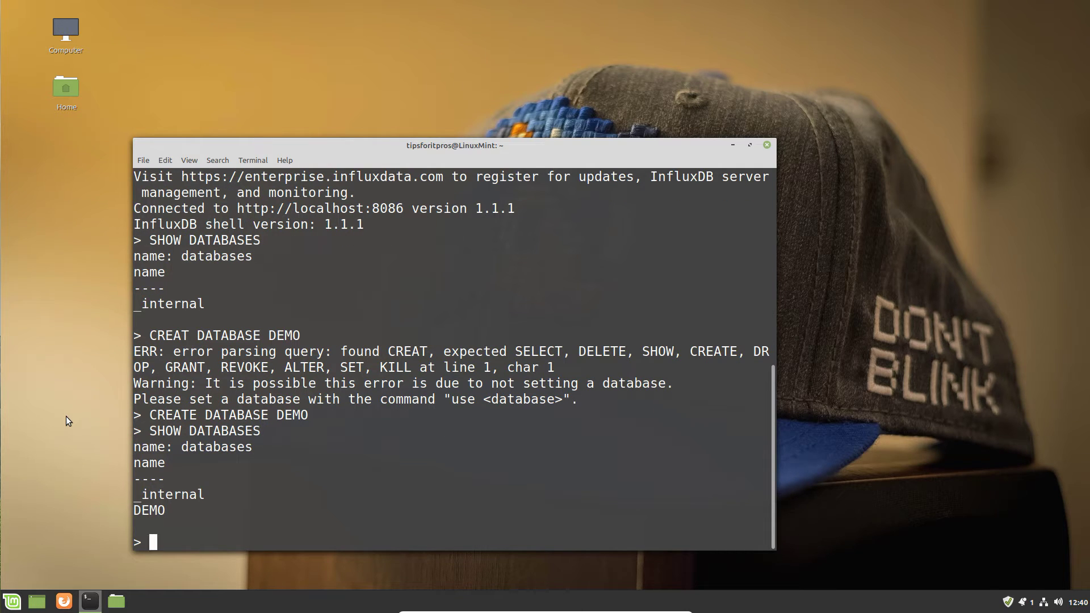
Create a 'fortnight' retention policy on DEMO with duration 2w and replication 1.
text(CREATE RETENTION)
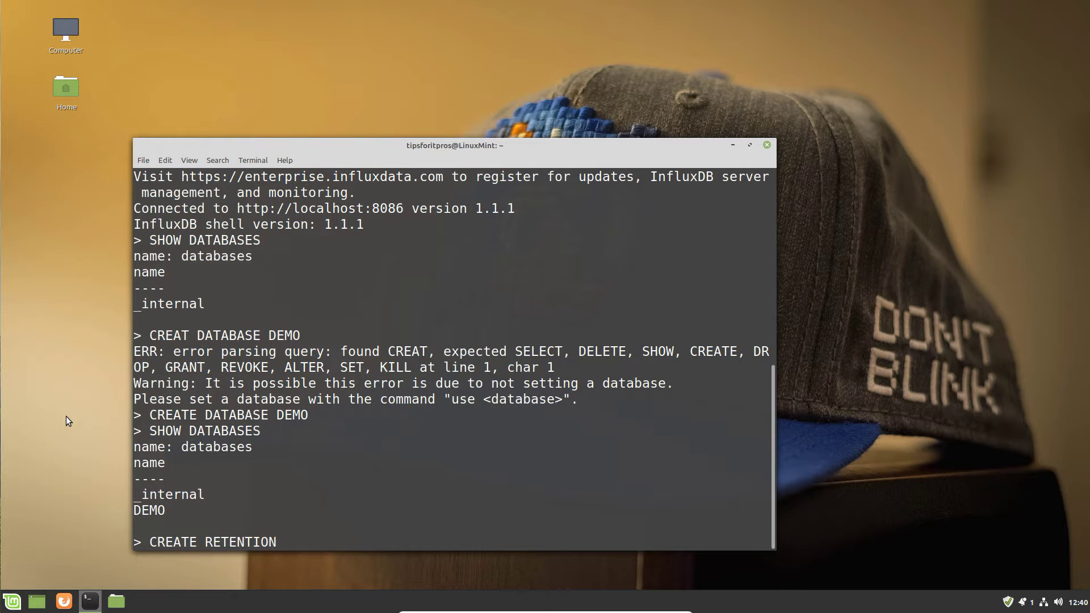
text( POLICY "fortnight)
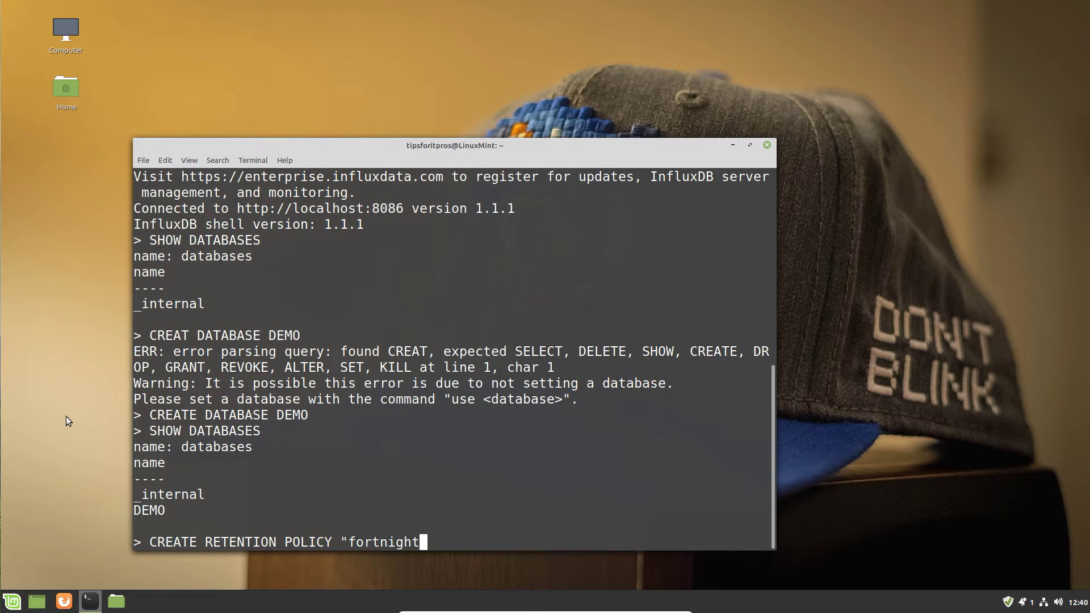
text(" on)
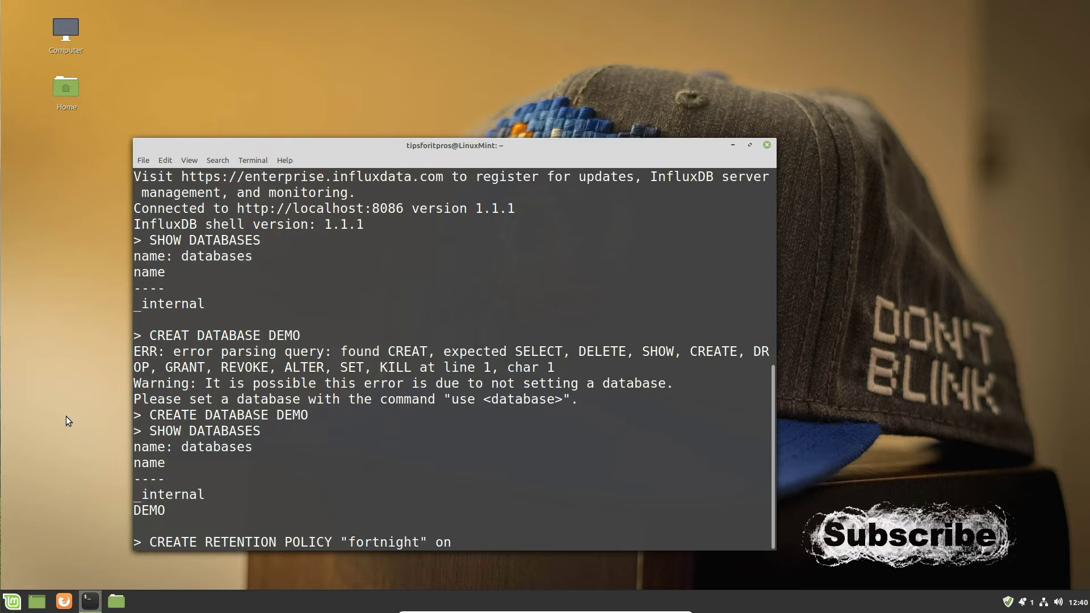
key(BackSpace)
key(BackSpace)
text(ON)
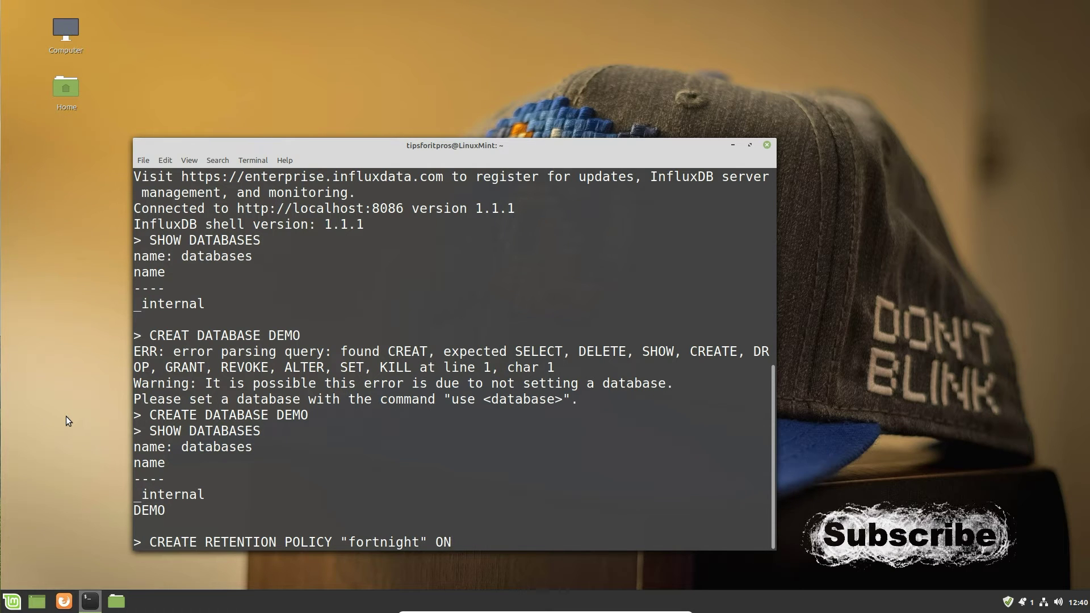
text( "DEMO" DUR)
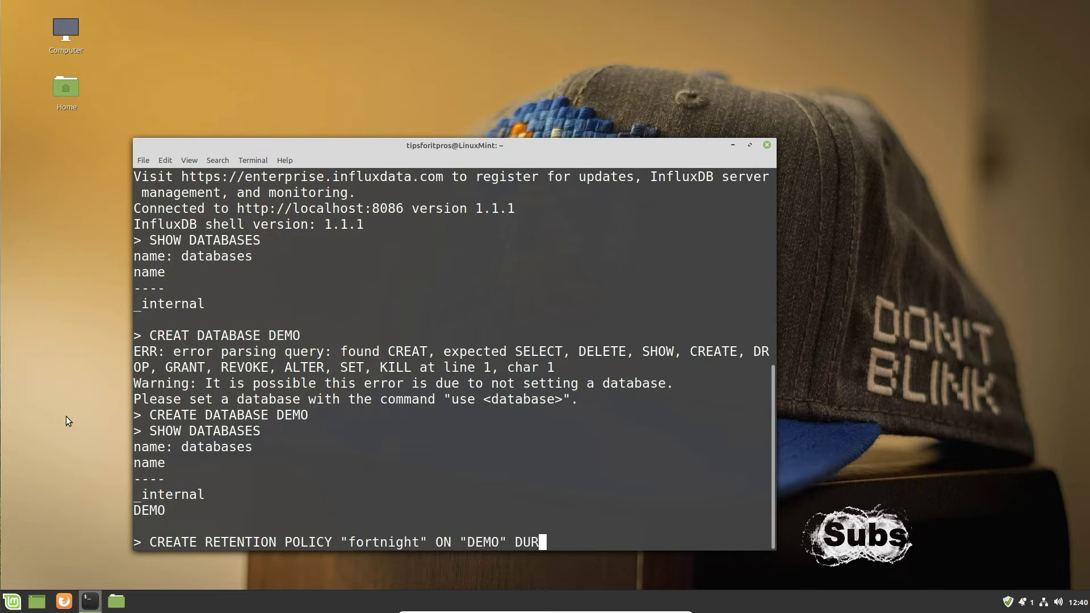
text(ATION)
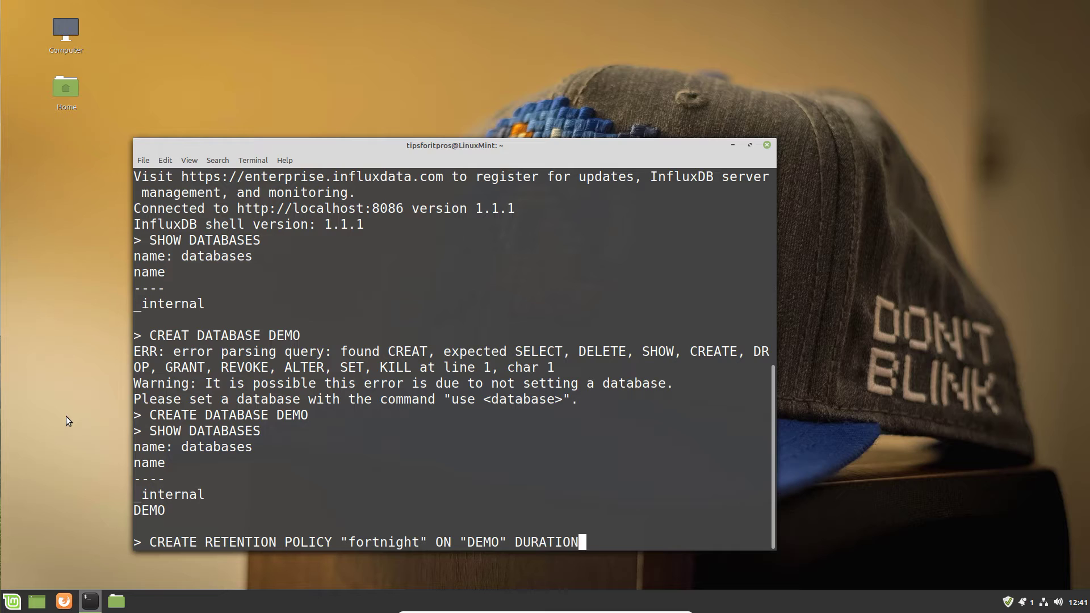
text(2w REPLICATION )
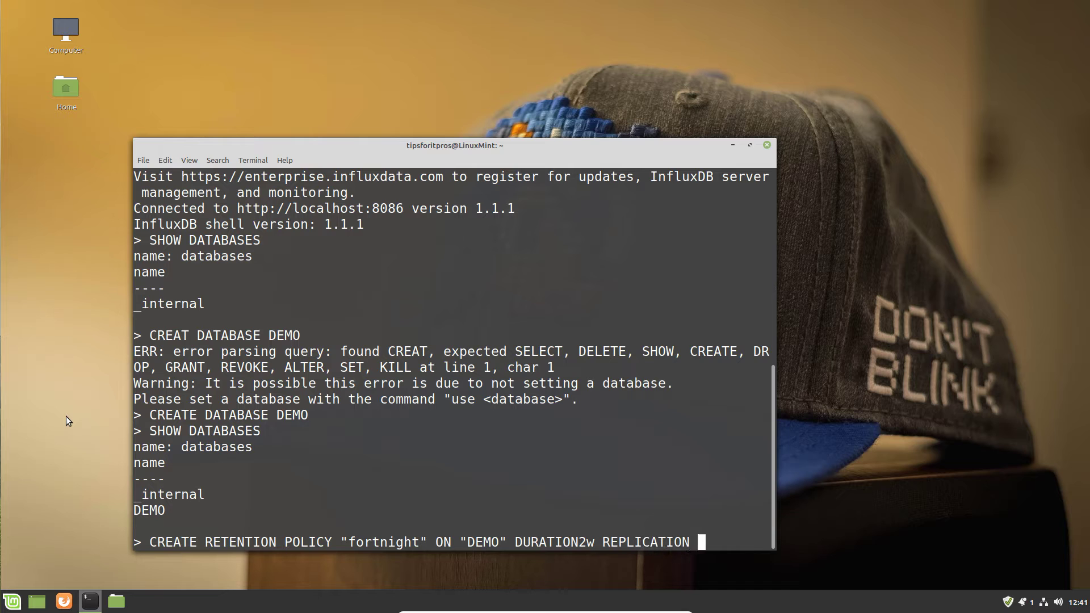
text(1)
key(Return)
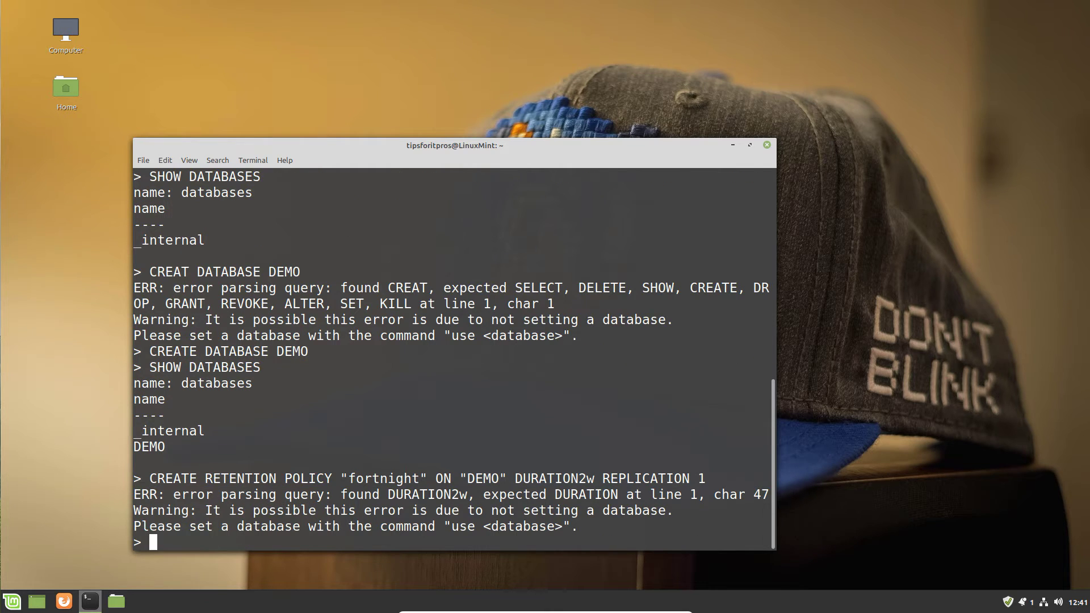
key(Up)
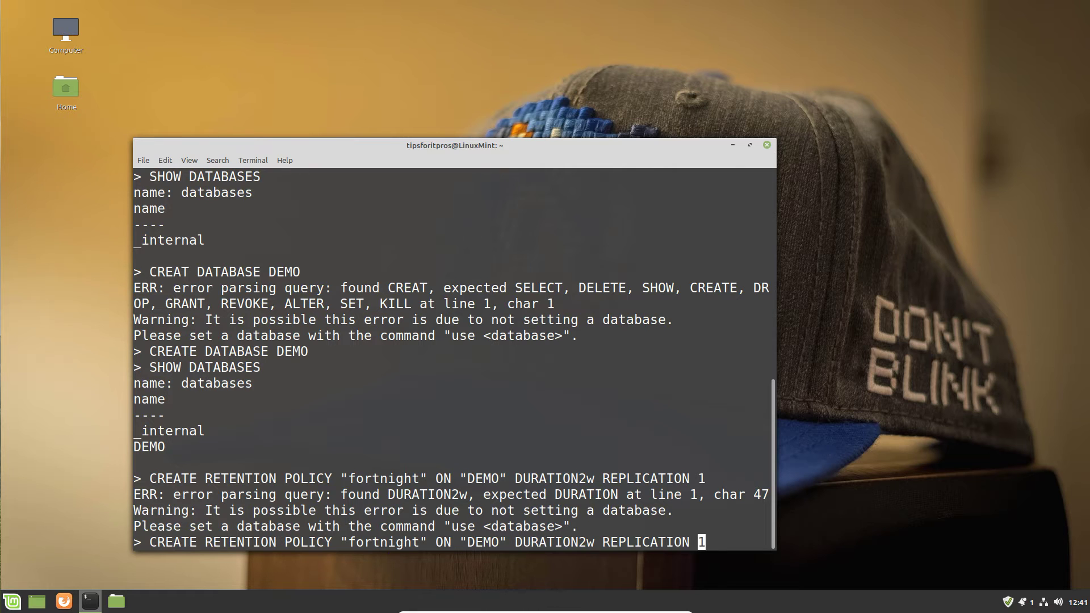
key(Left)
key(Left)
key(Left)
key(Left)
key(Left)
key(Left)
key(Left)
key(Left)
key(Left)
key(Left)
key(Left)
key(Left)
key(Left)
key(Left)
key(Left)
key(Left)
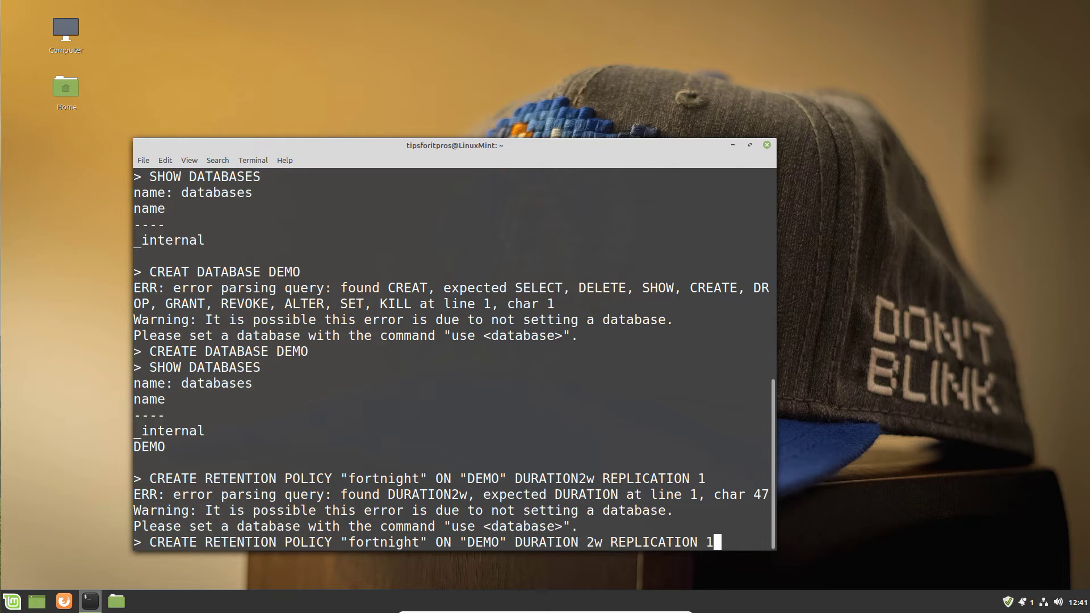
key(Return)
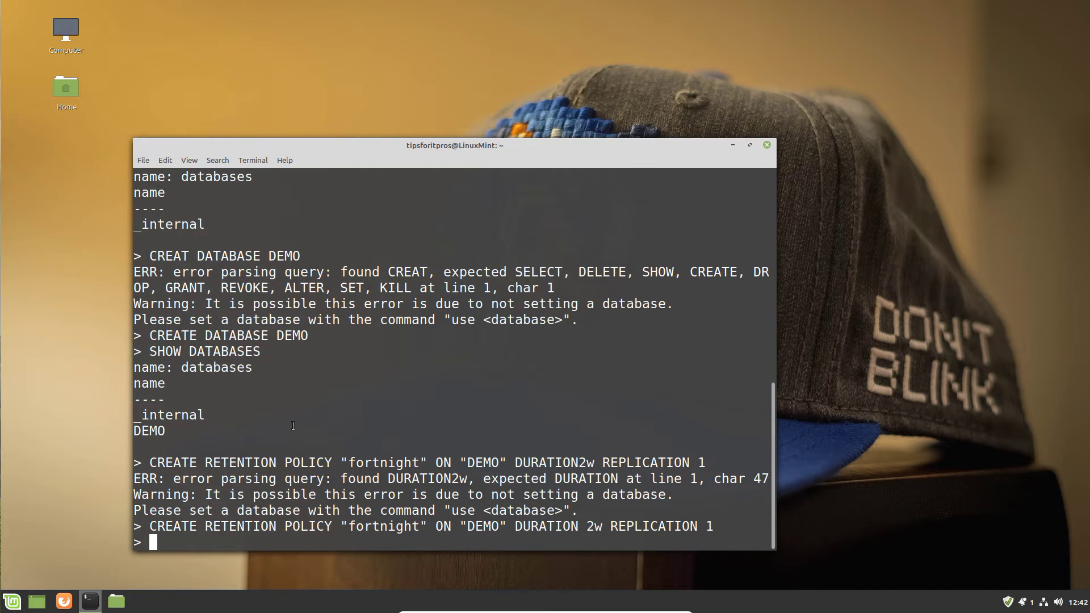
Exit the influx shell and clear the terminal screen.
text(exit)
key(Return)
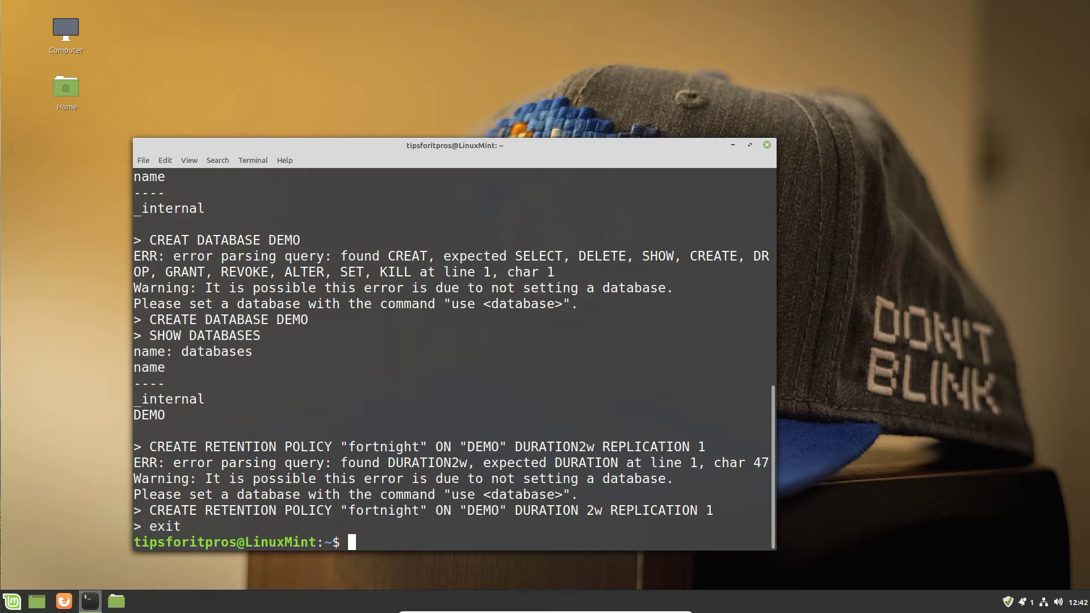
text(clear)
key(Return)
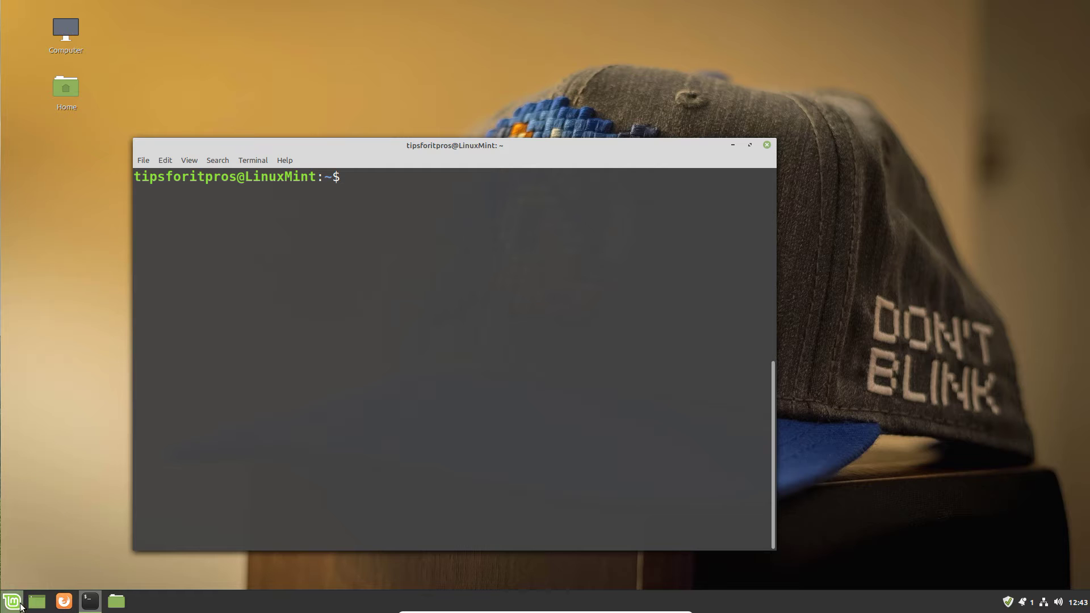
click(20, 603)
Launch Firefox, search for grafana, and open the Grafana Labs website.
mouse_move(128, 379)
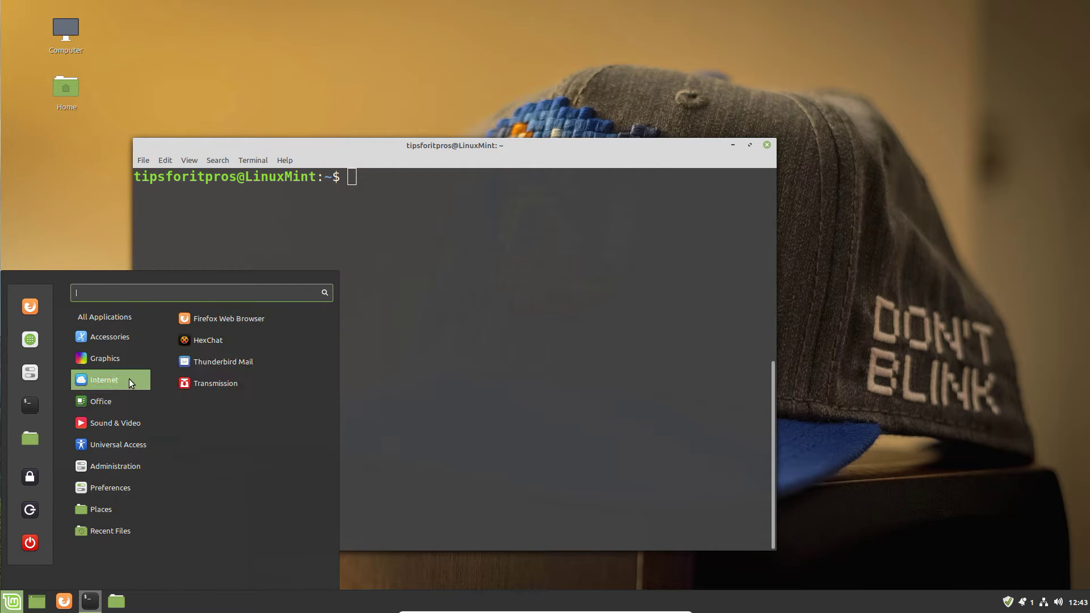
click(237, 319)
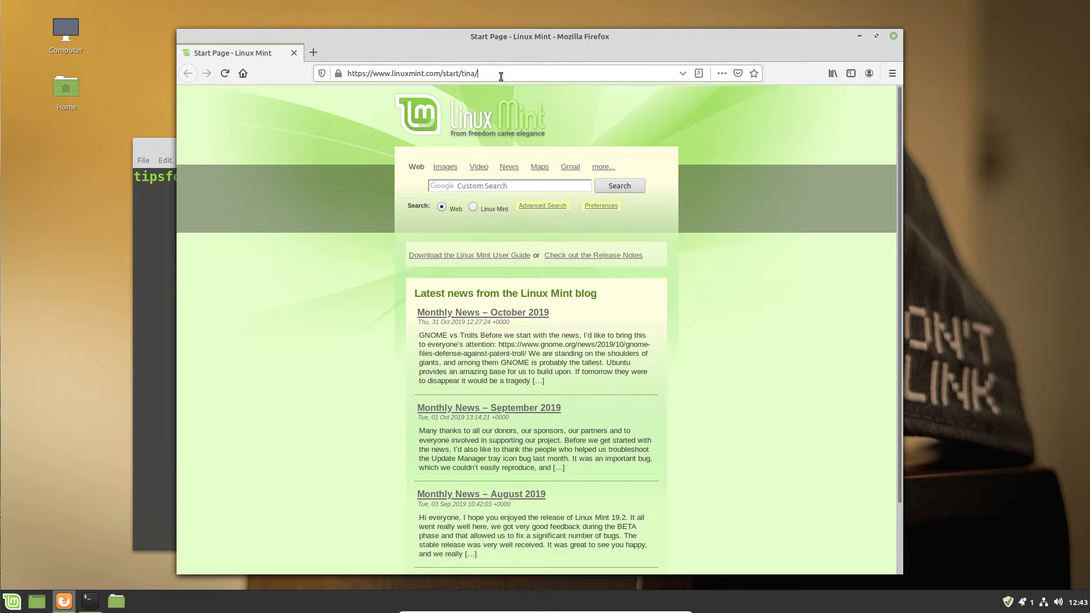
click(501, 77)
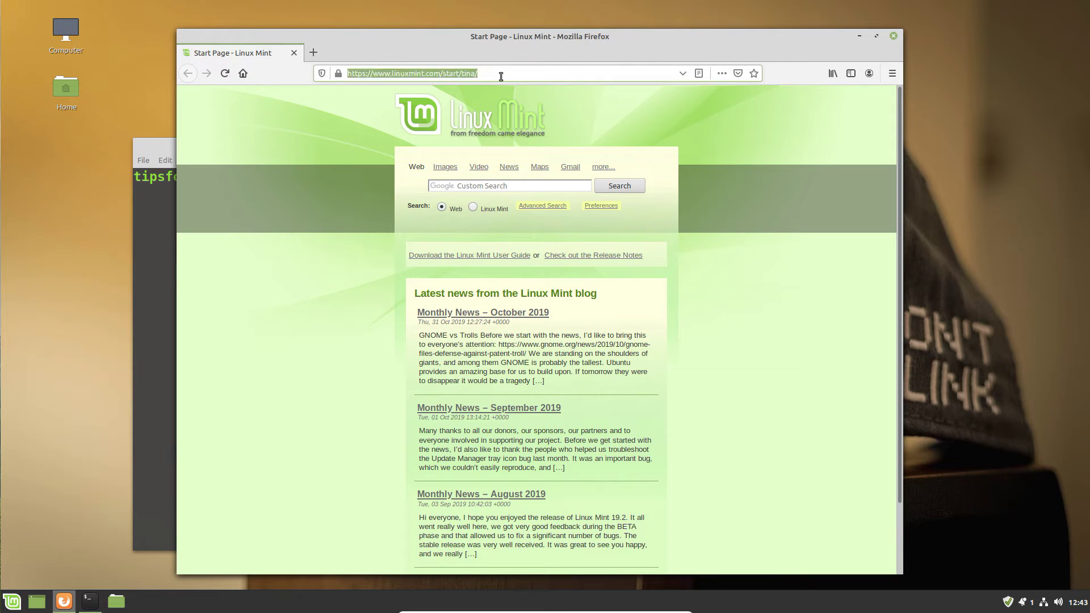
text(gra)
text(fann)
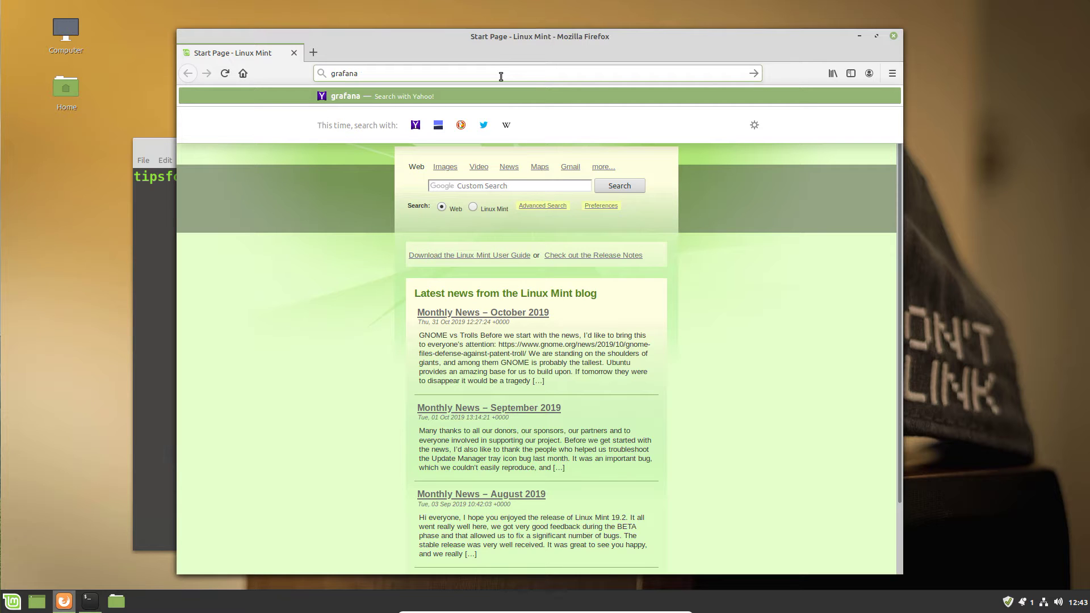
key(Return)
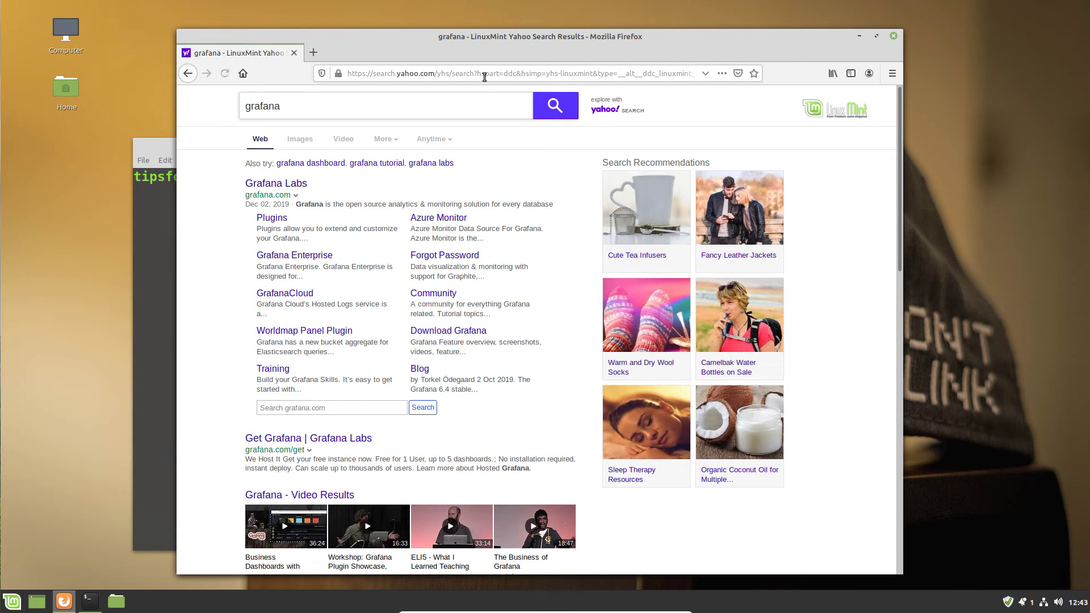
click(289, 183)
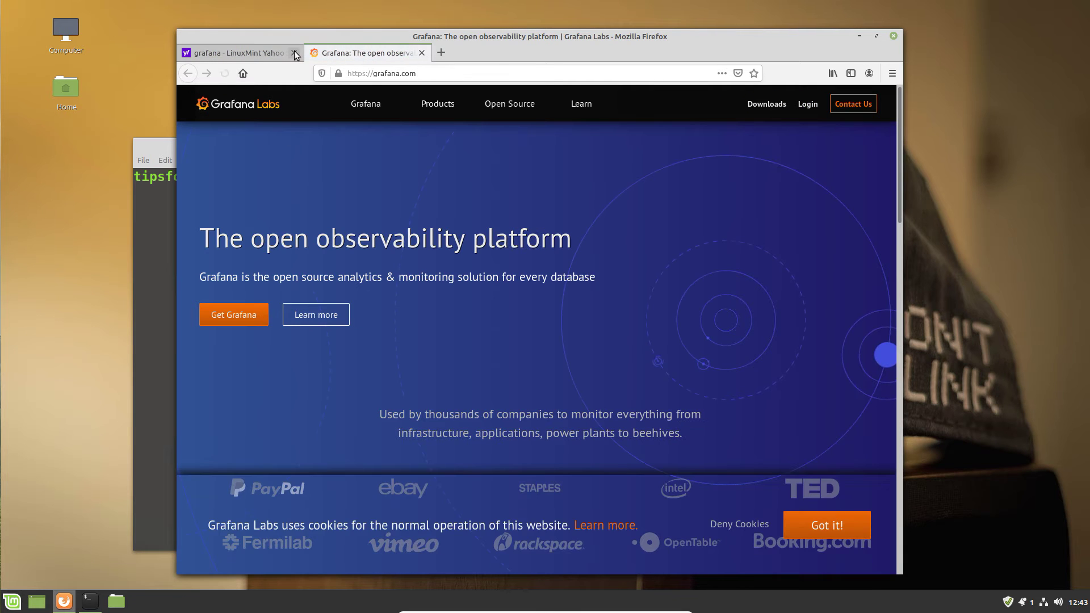
click(294, 52)
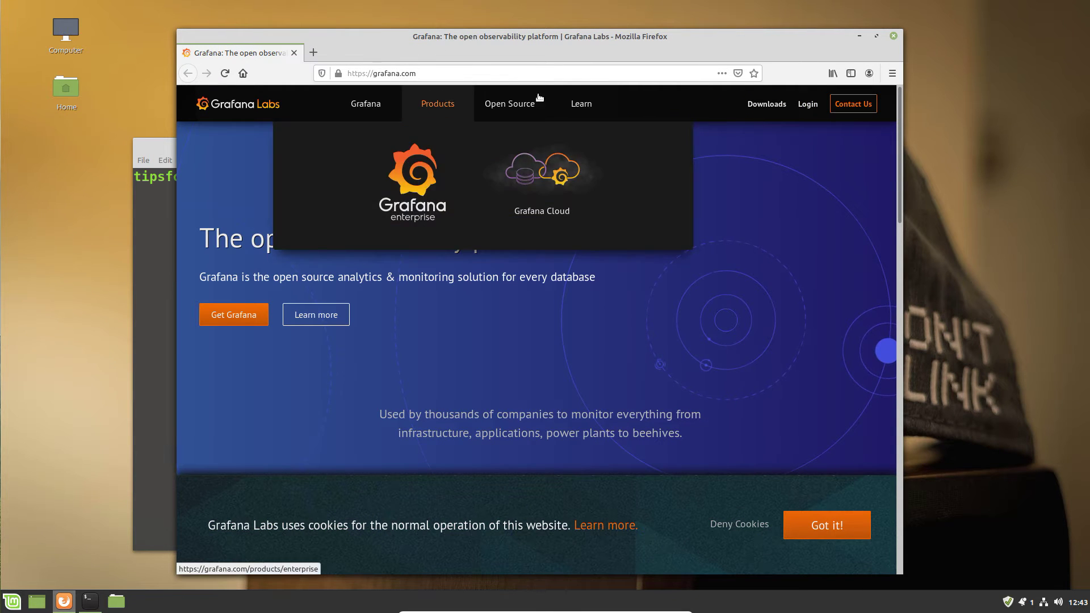
Open the Grafana 6.5.1 download page and copy the Ubuntu & Debian install commands.
click(764, 104)
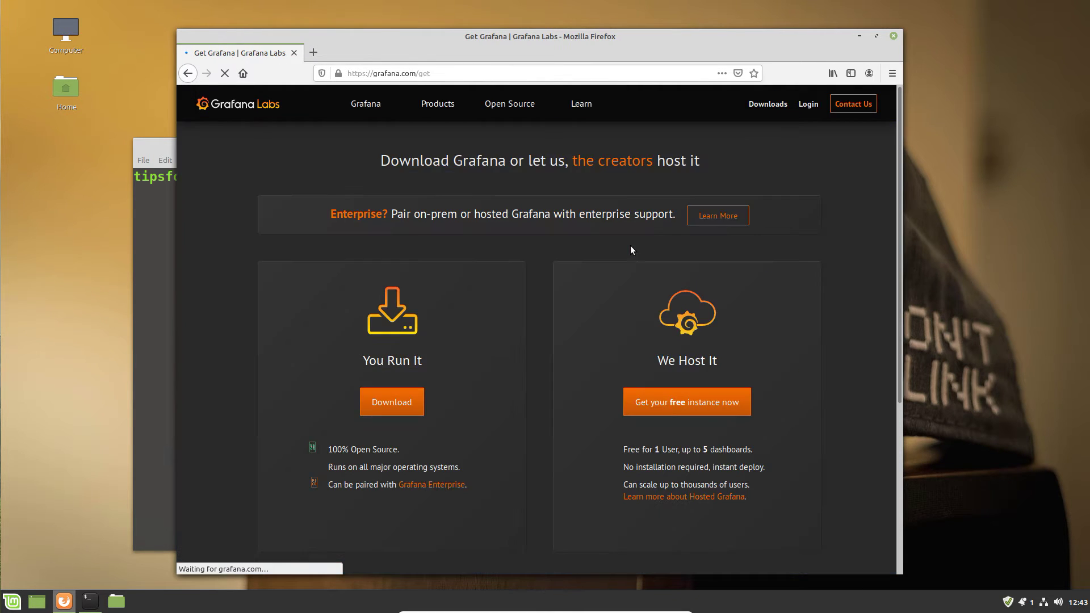
click(379, 403)
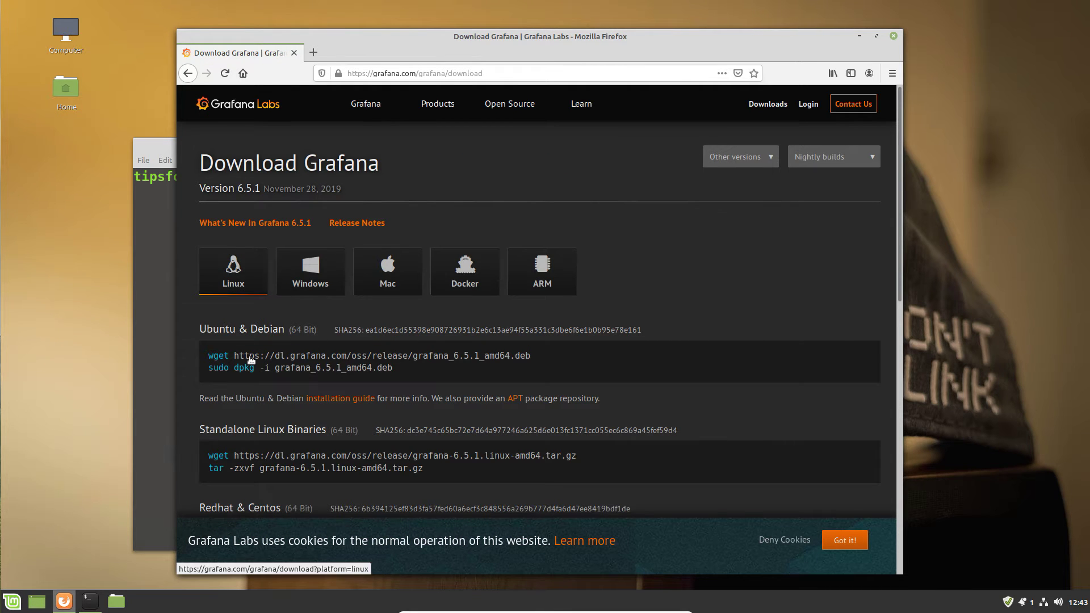
drag(413, 373, 204, 356)
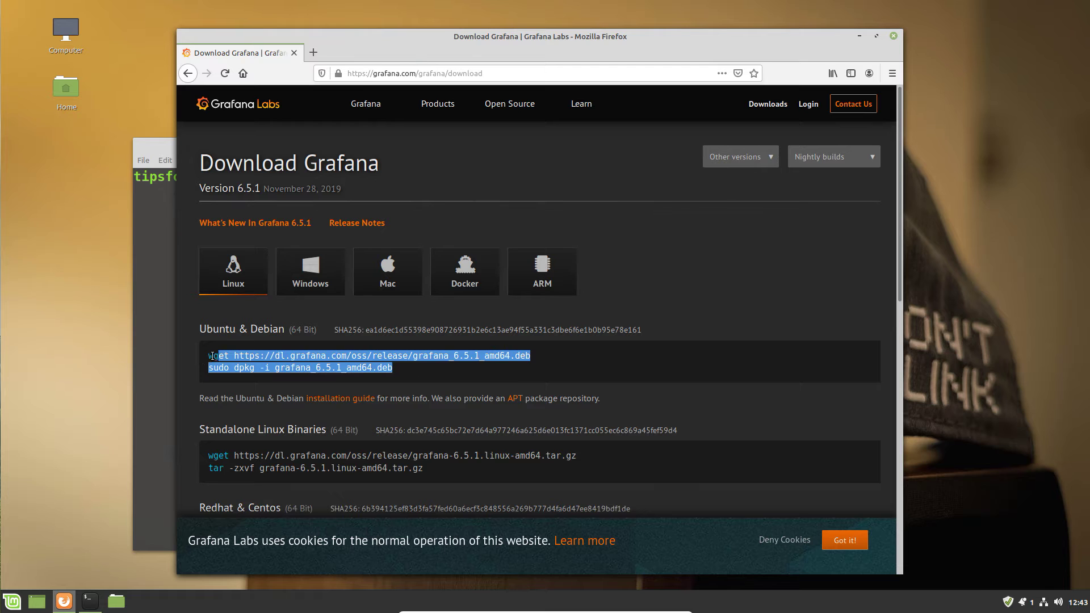
right_click(259, 364)
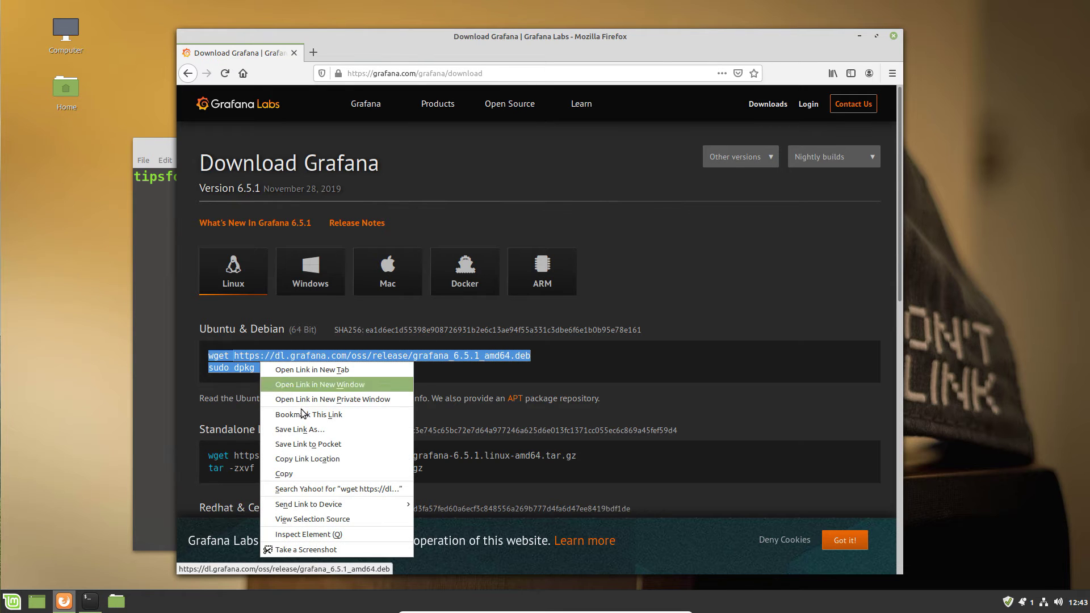
click(299, 469)
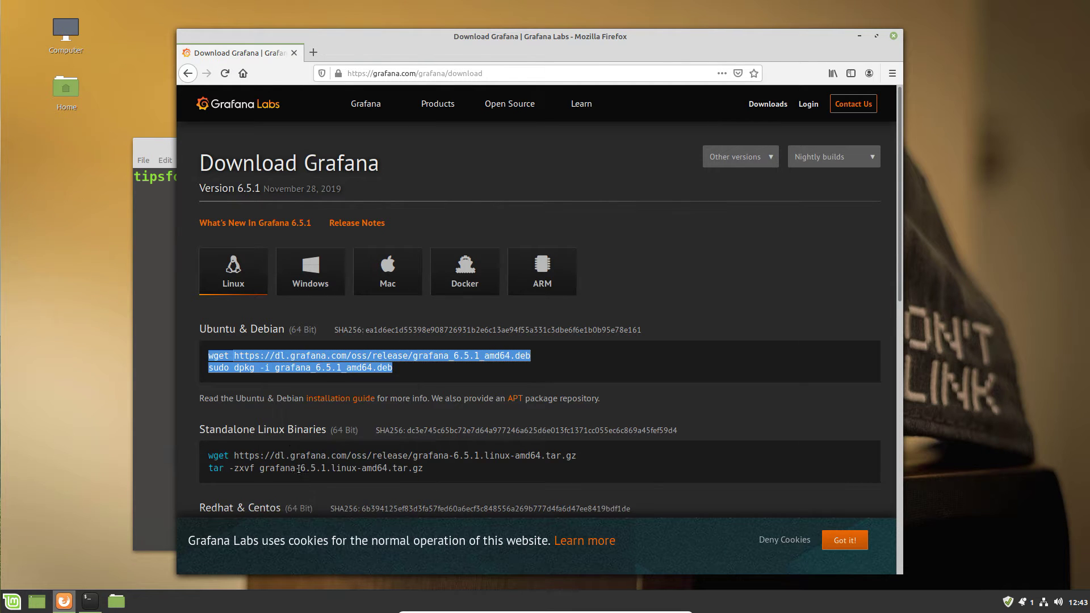
click(861, 35)
Paste and run the wget and dpkg commands to install grafana_6.5.1_amd64.deb.
right_click(478, 222)
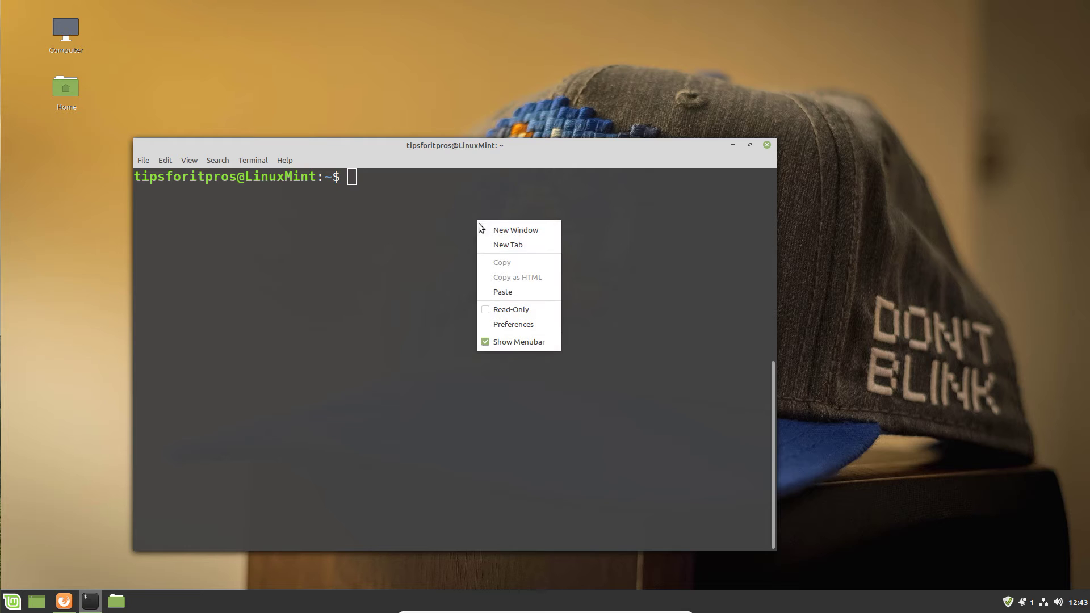
click(502, 292)
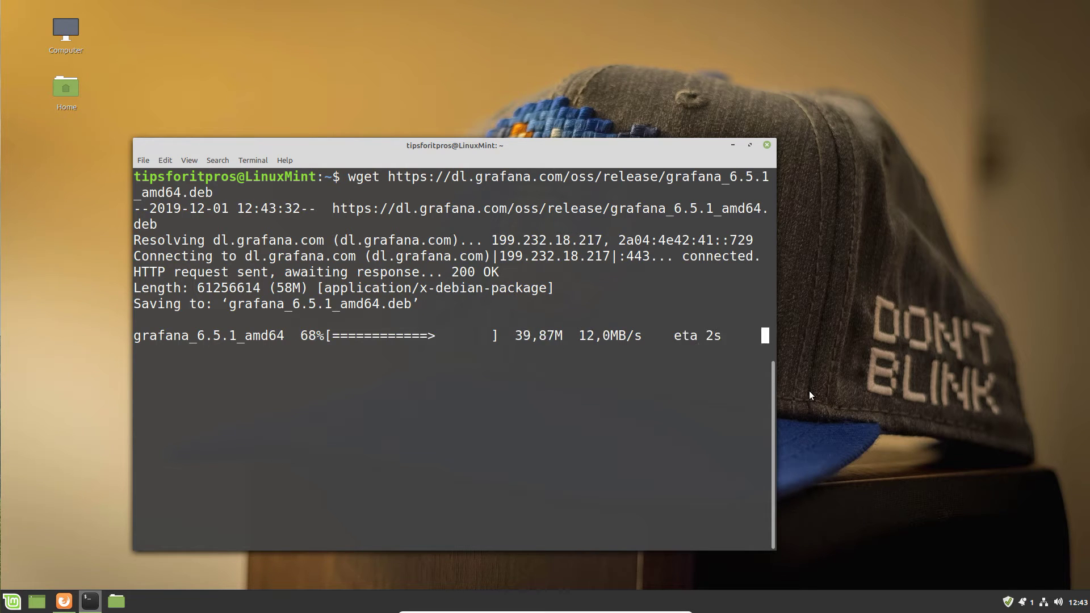
key(ctrl+shift+v)
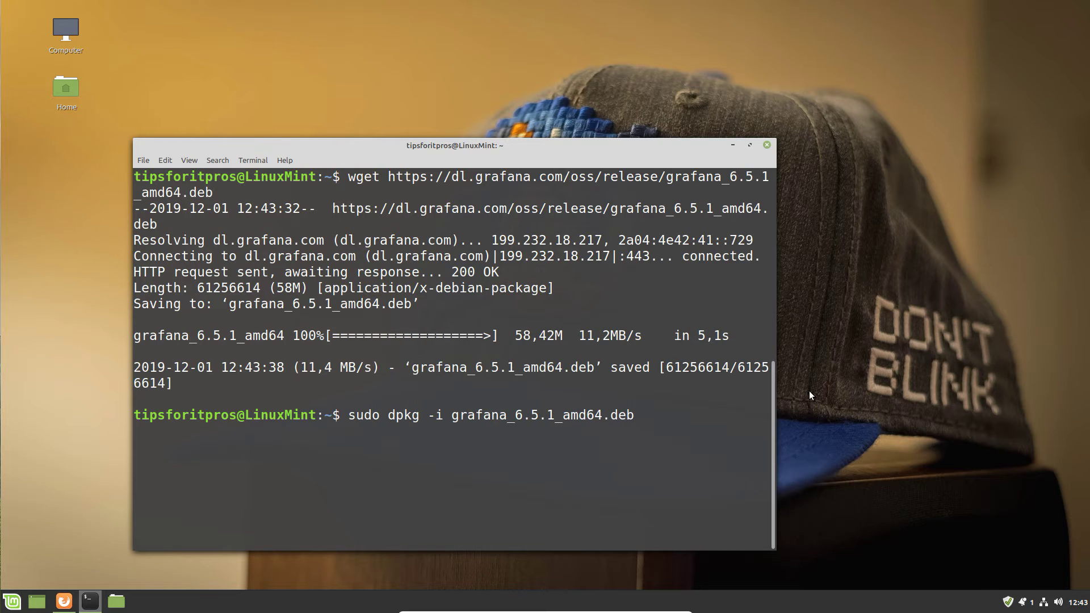
key(Return)
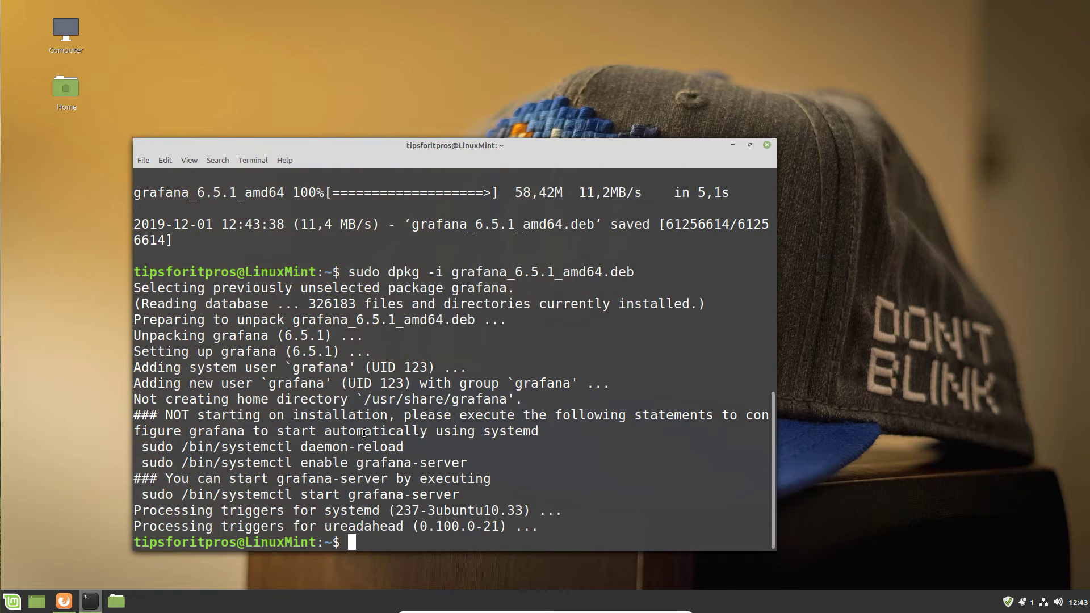
Load localhost:3000 in Firefox, which can't connect, and move the browser right behind the terminal.
click(64, 603)
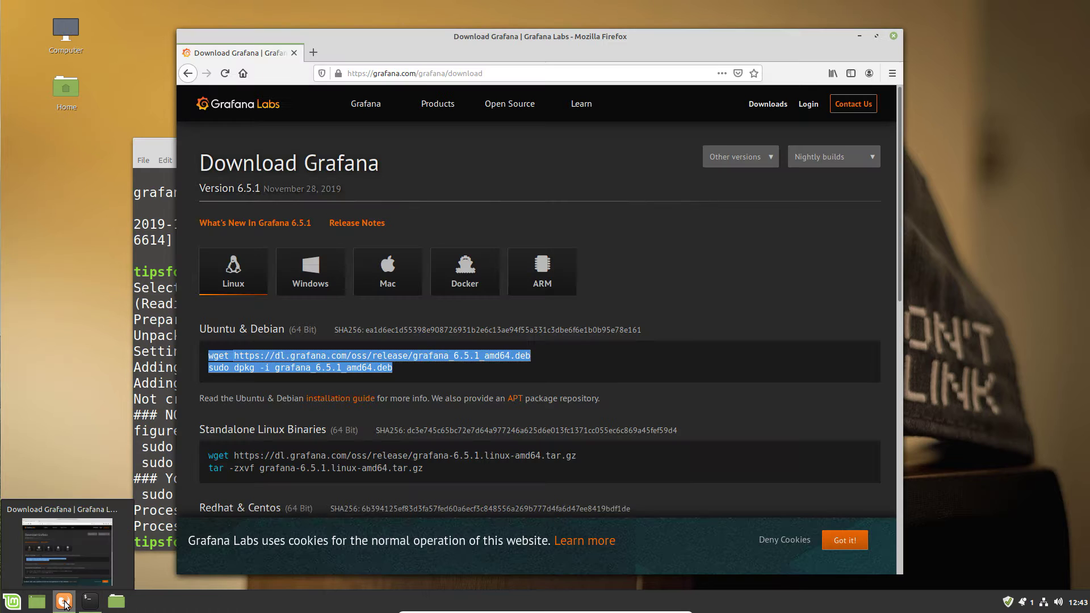
click(490, 78)
key(ctrl+a)
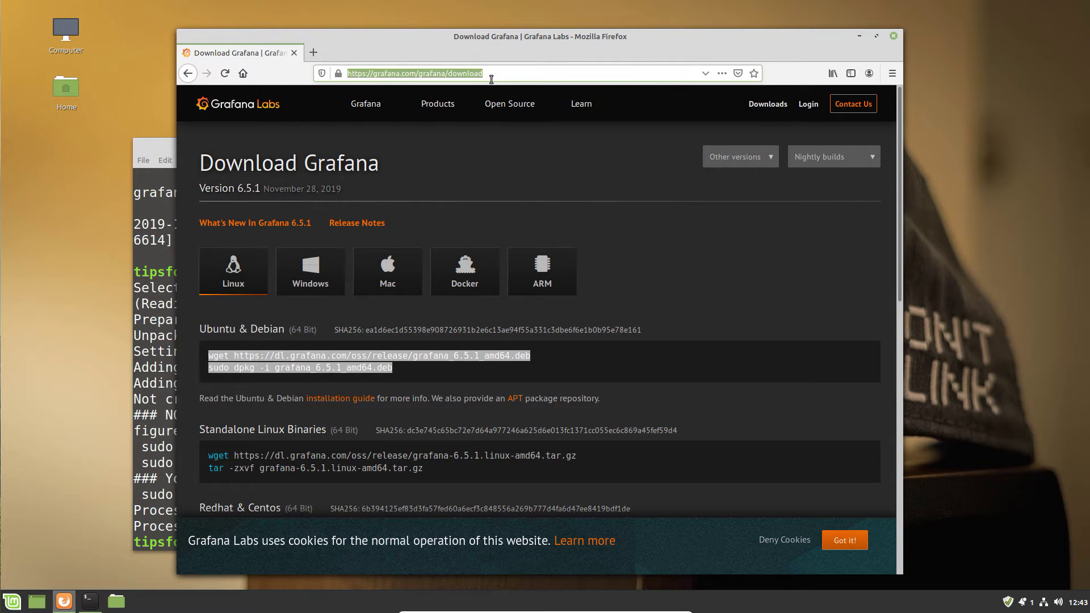
text(localhost)
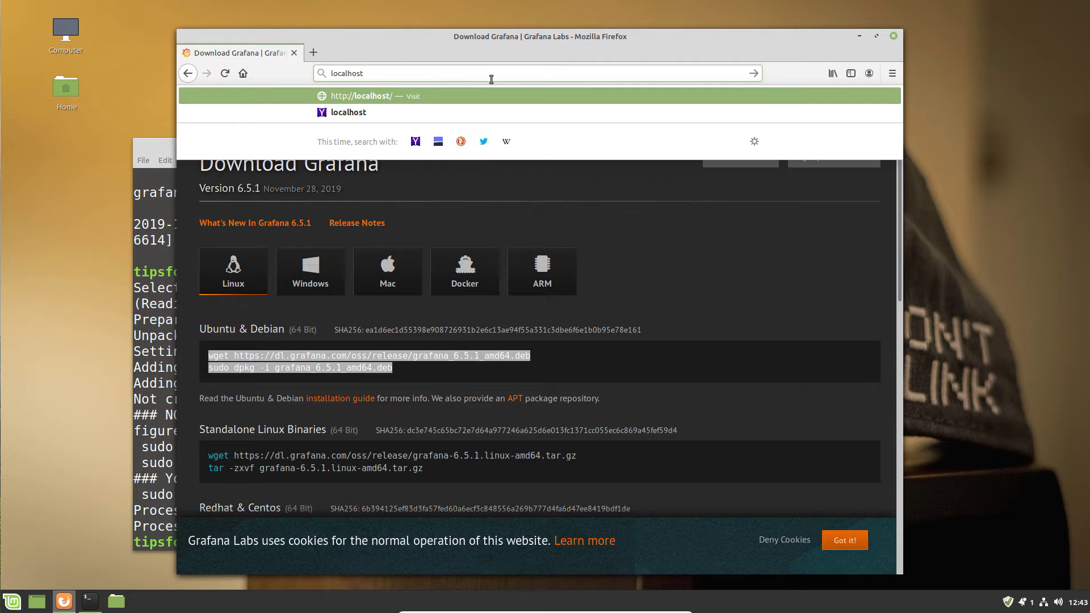
text(:)
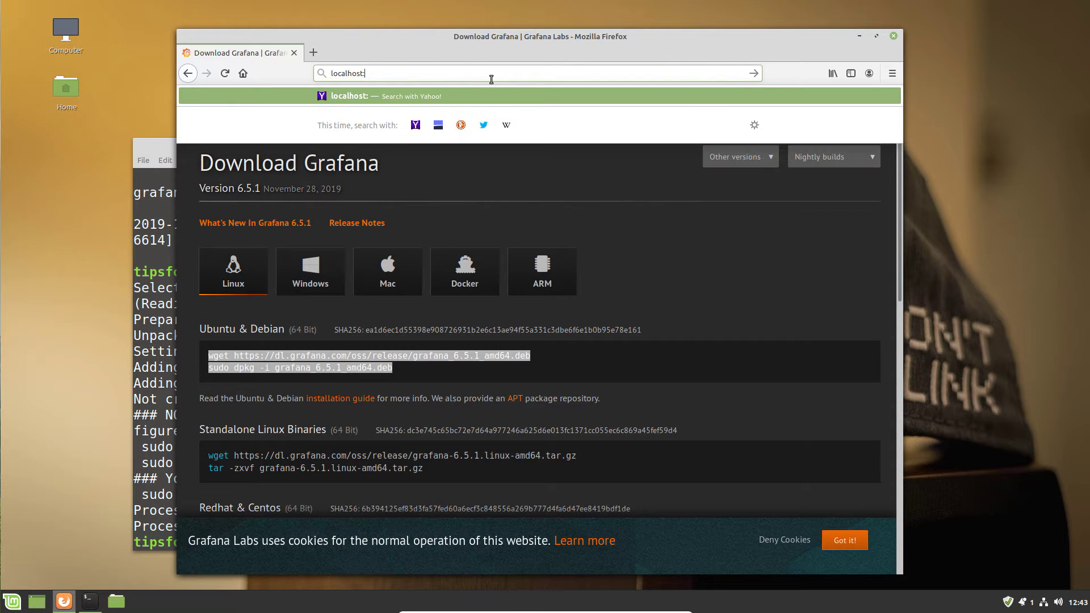
text(3000)
key(Return)
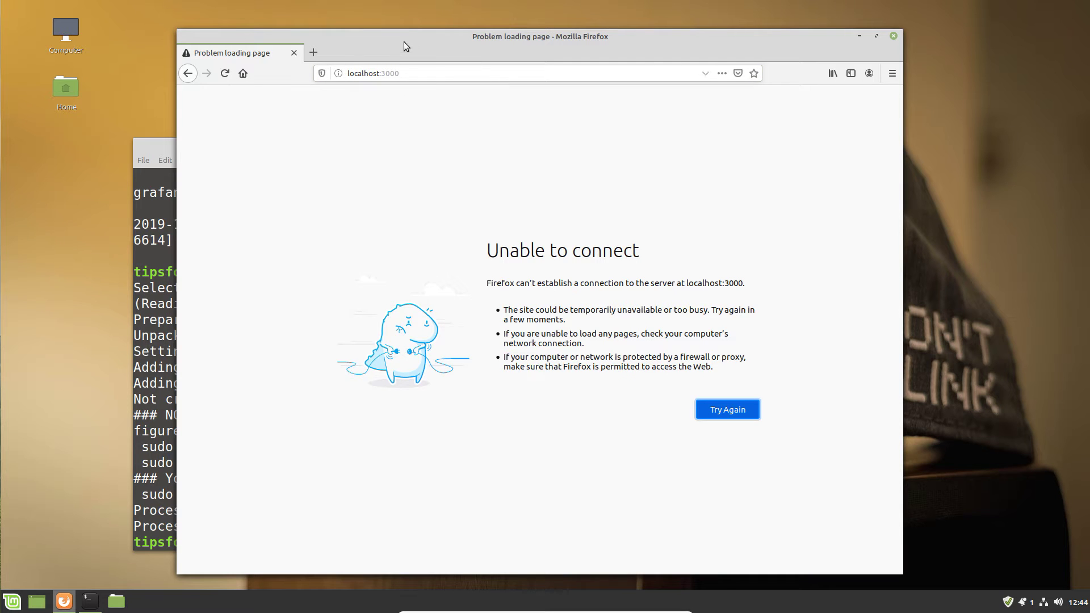
drag(407, 39, 534, 31)
click(264, 142)
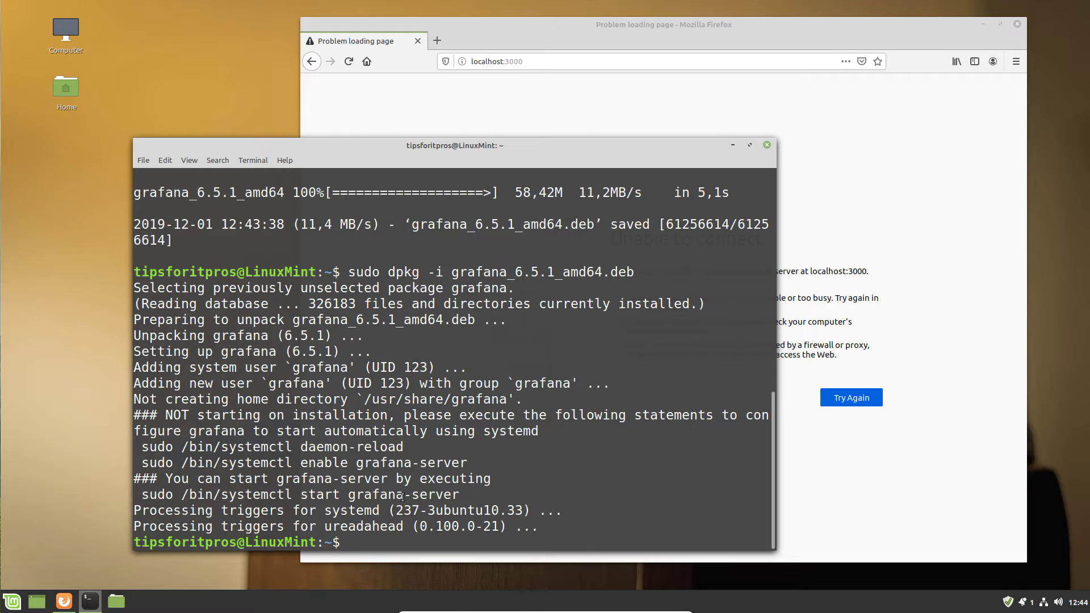
Copy 'sudo /bin/systemctl start grafana-server' from the output and run it at the prompt.
drag(473, 495, 142, 495)
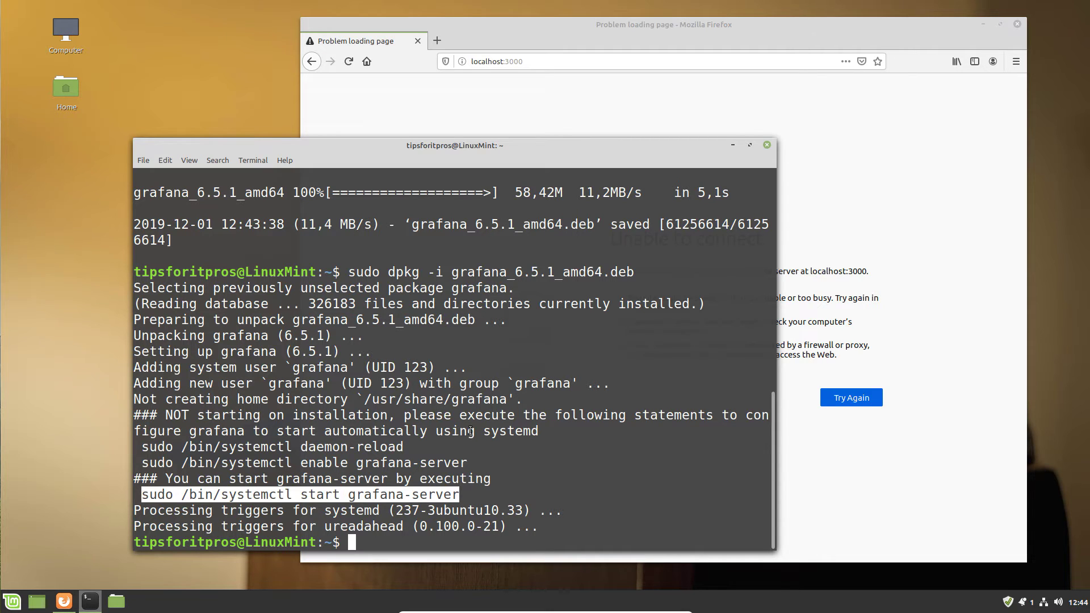
right_click(401, 497)
click(438, 410)
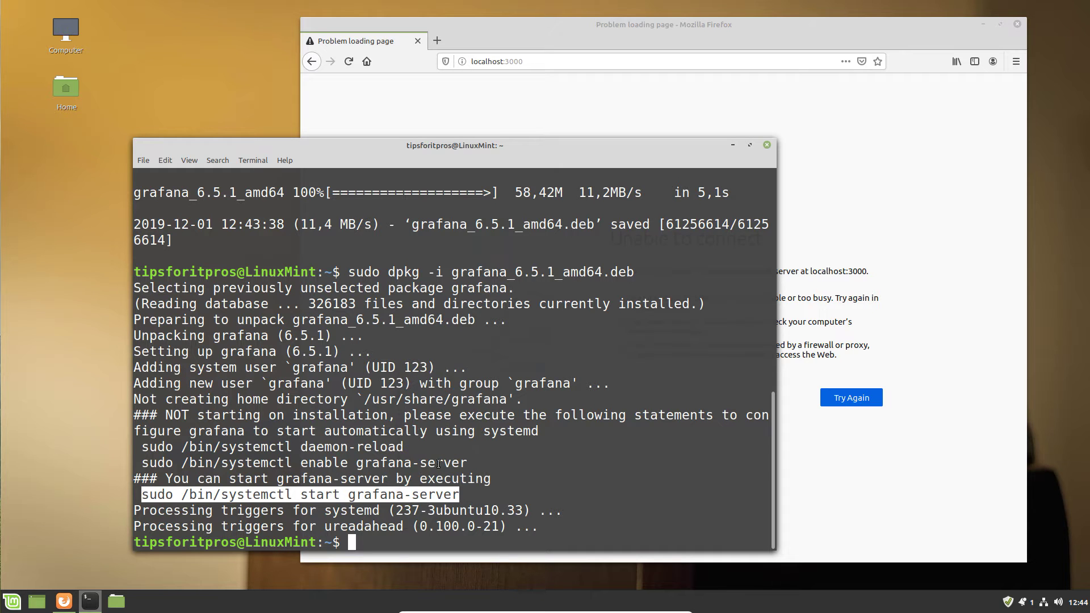
right_click(419, 543)
click(457, 479)
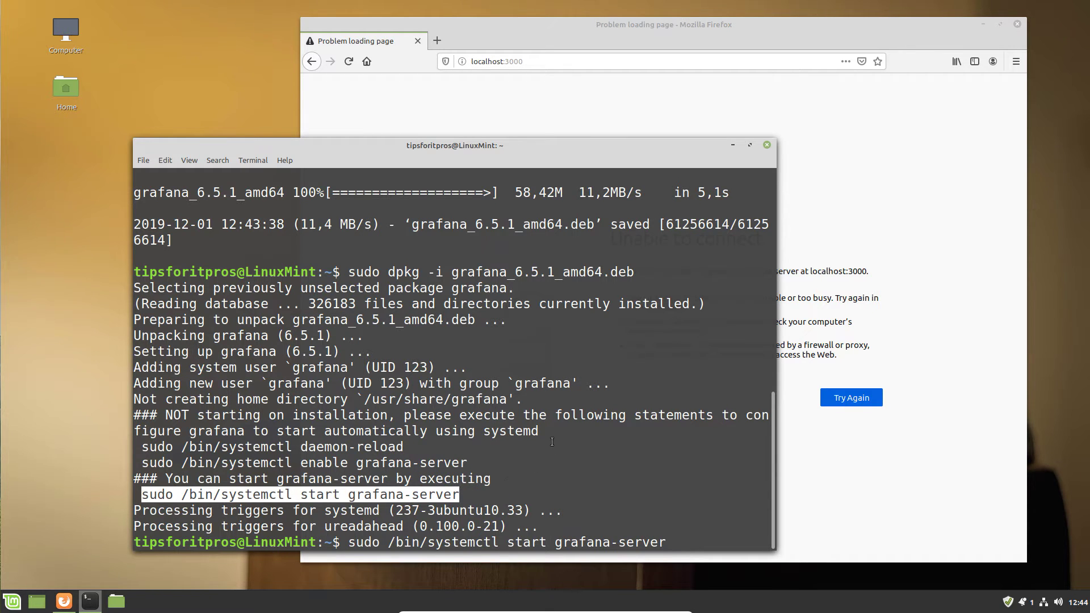
key(Return)
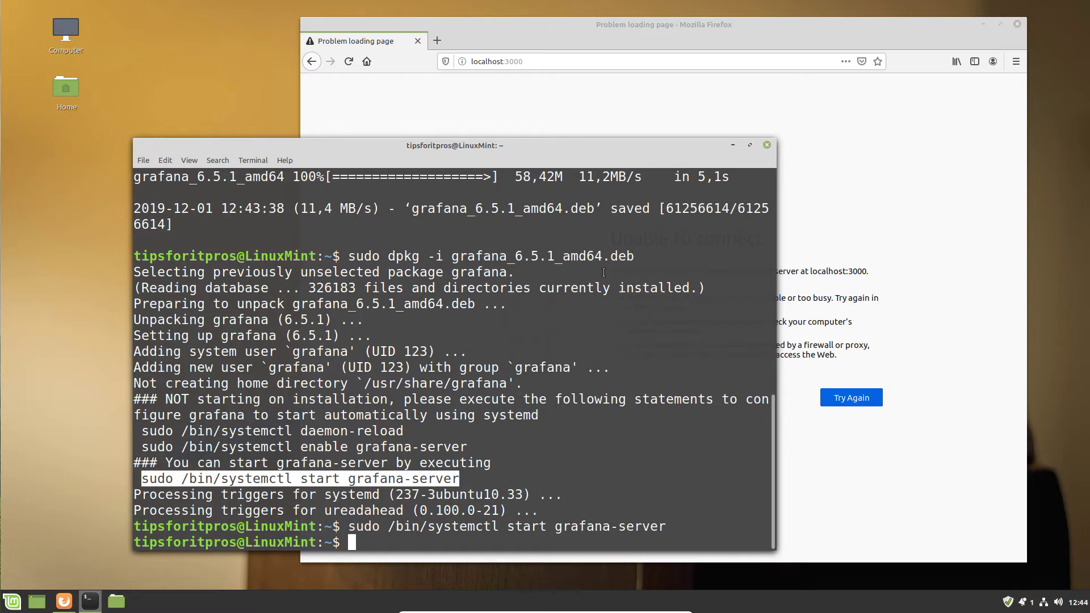
click(564, 39)
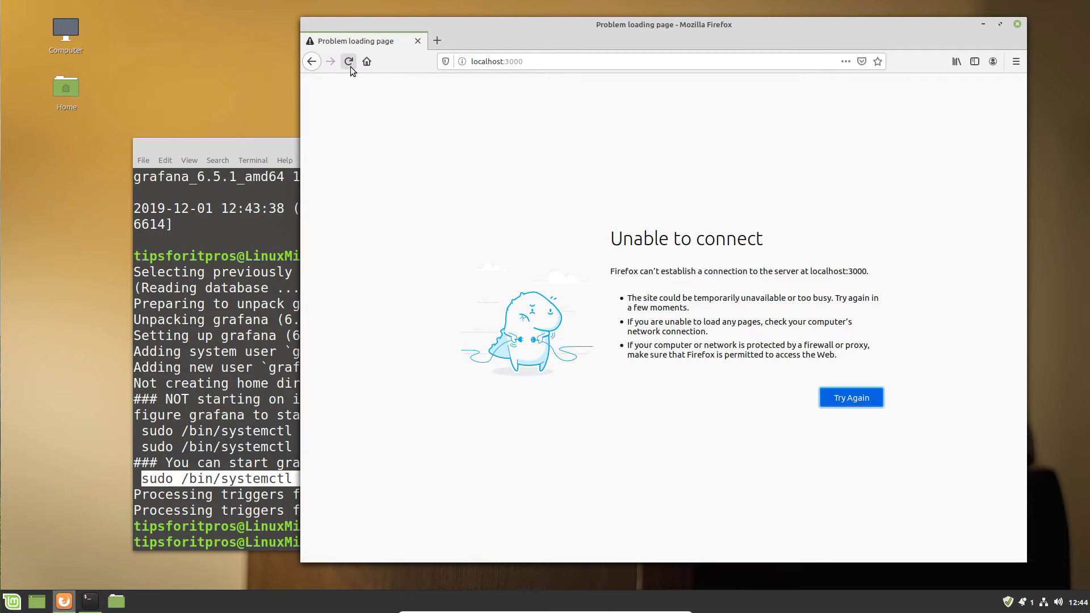
Reload localhost:3000 and log in to Grafana with the default admin credentials.
click(350, 67)
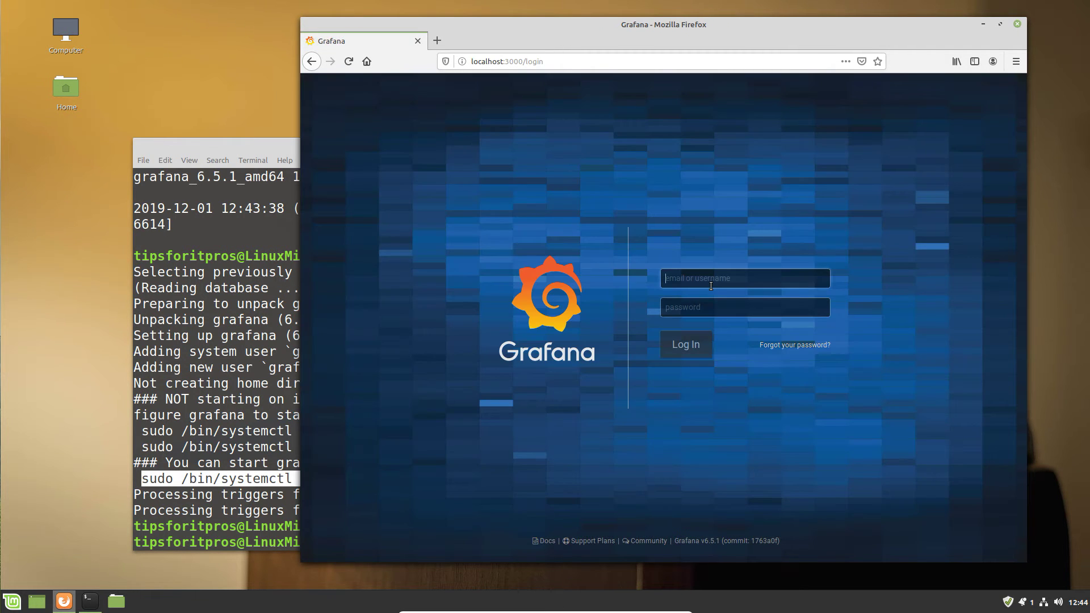
text(adminadmin)
key(Return)
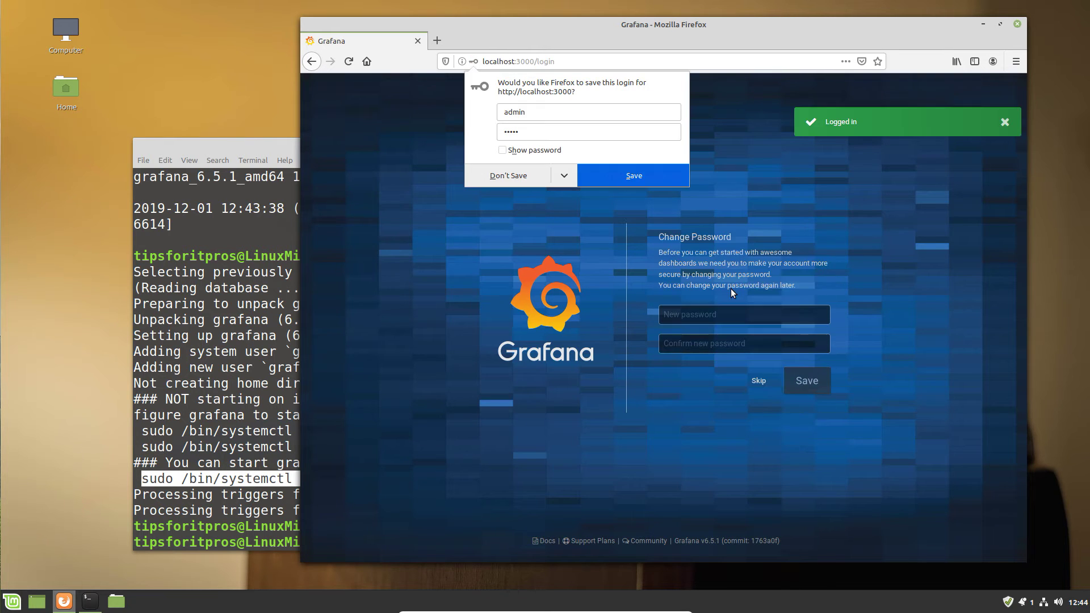
Set and confirm a new admin password, declining Firefox's offer to save the login.
click(697, 317)
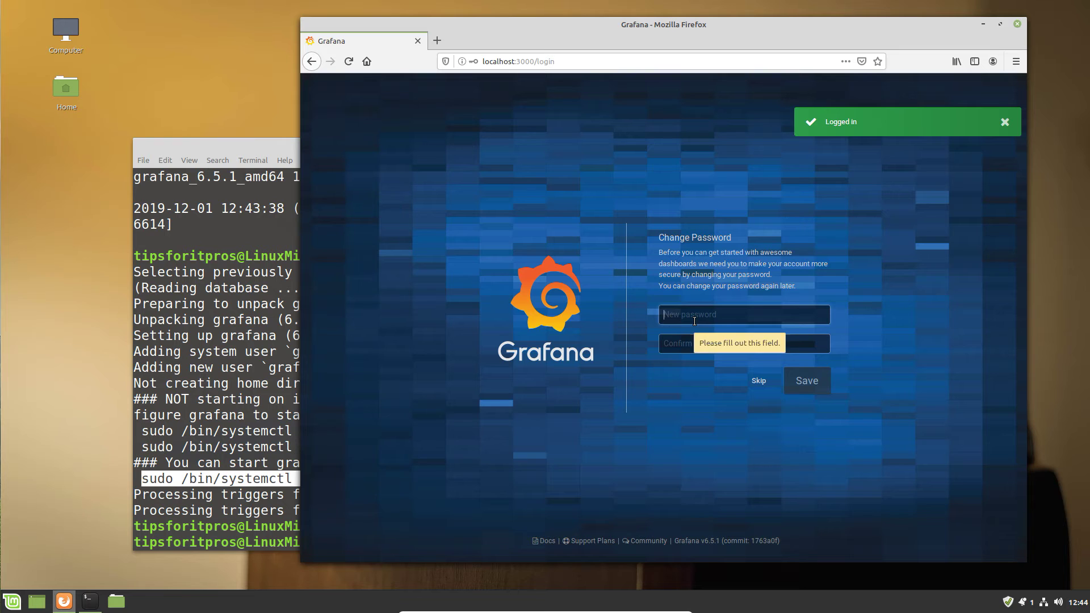
text(admin1)
key(Tab)
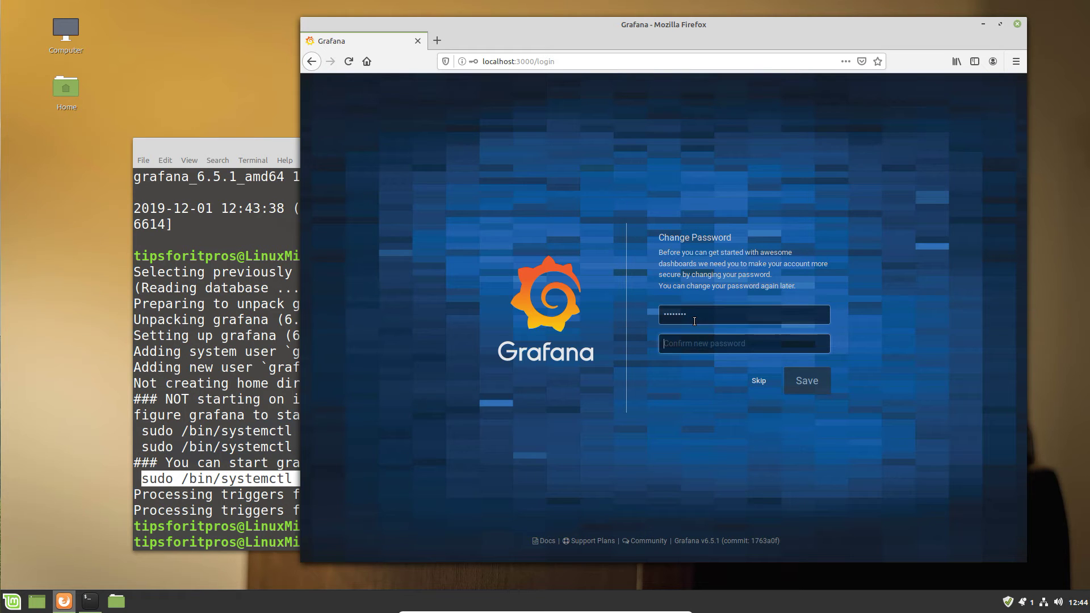
text(admin123)
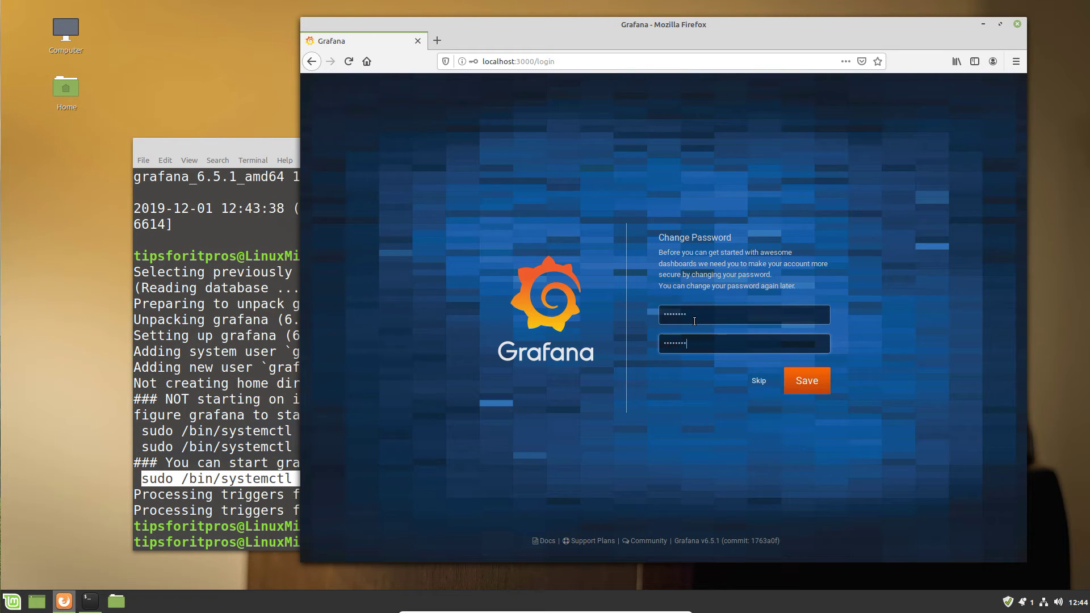
key(Return)
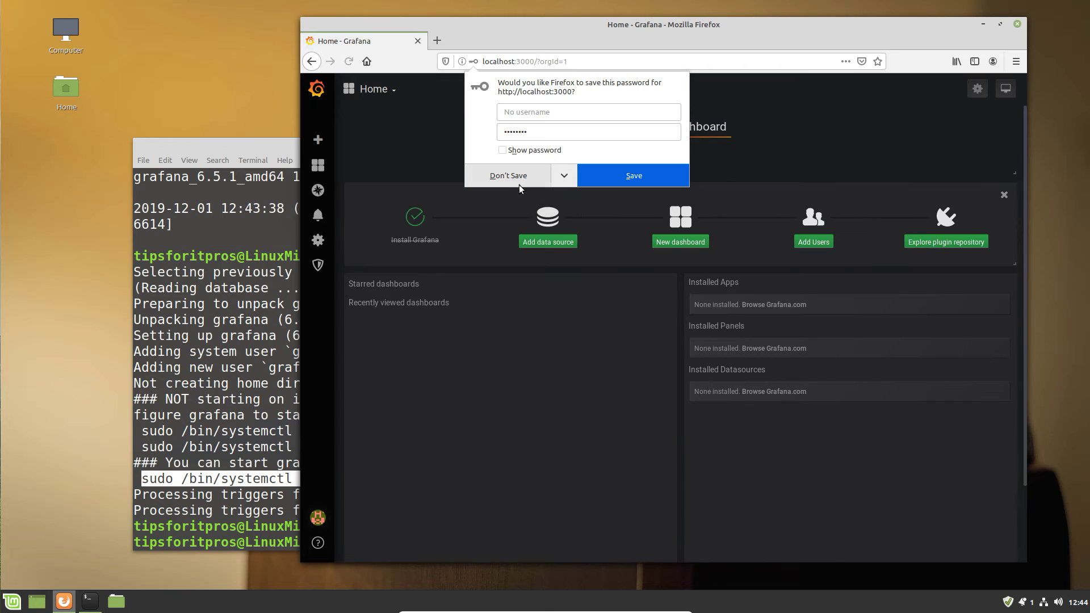
click(511, 180)
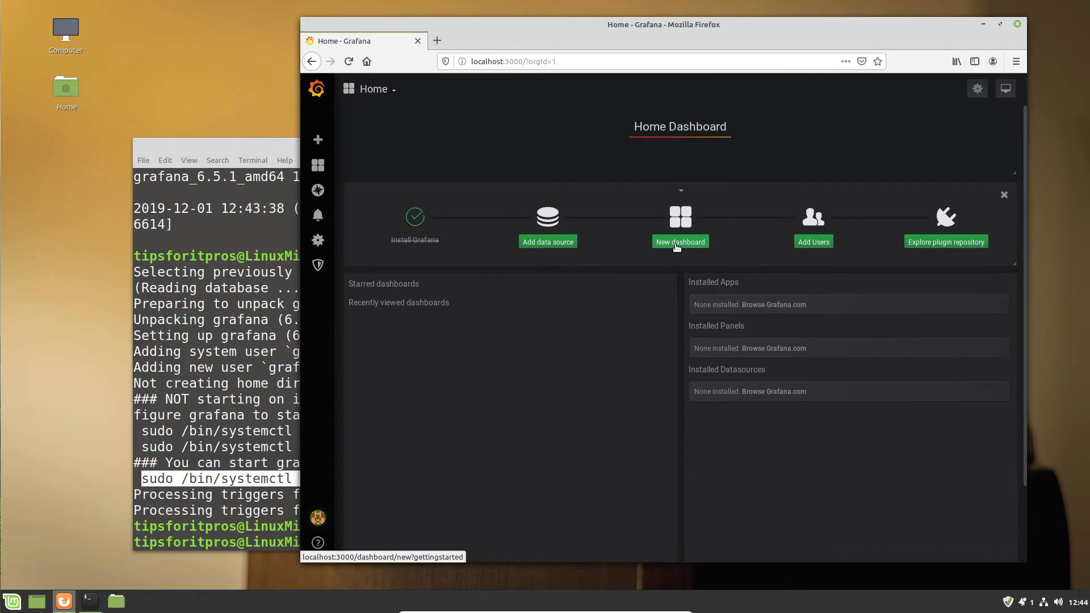
Add an InfluxDB data source with Server access and database name DEMO.
click(571, 245)
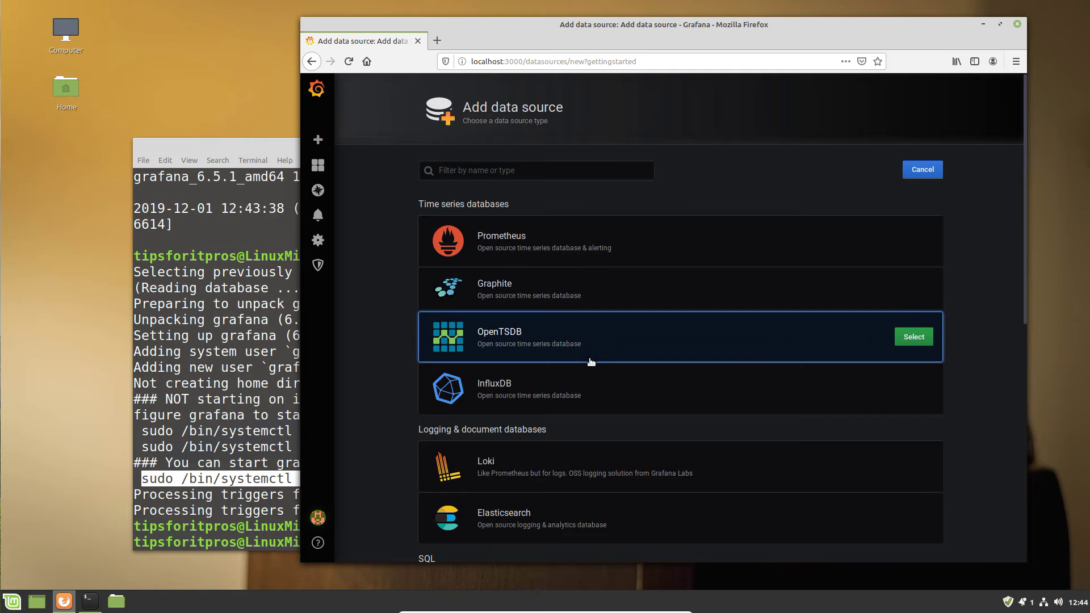
click(604, 391)
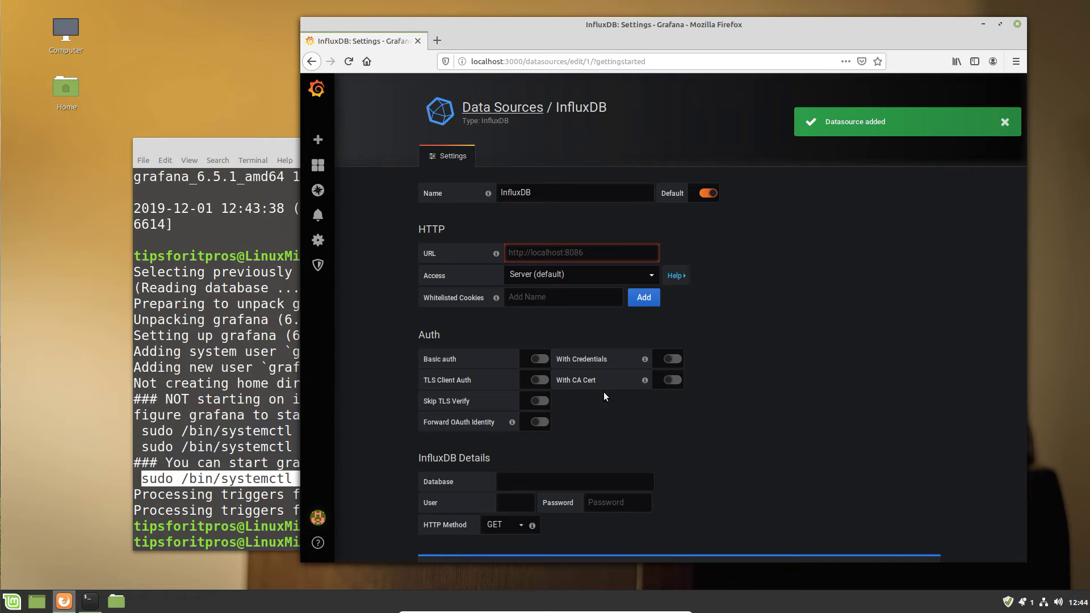
click(547, 256)
click(549, 276)
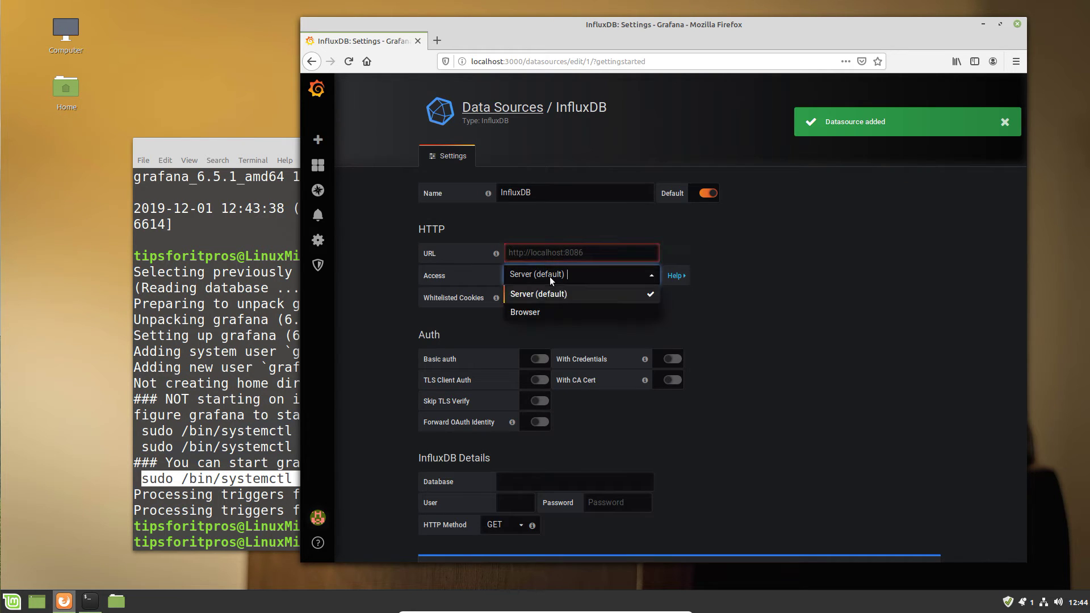
click(549, 277)
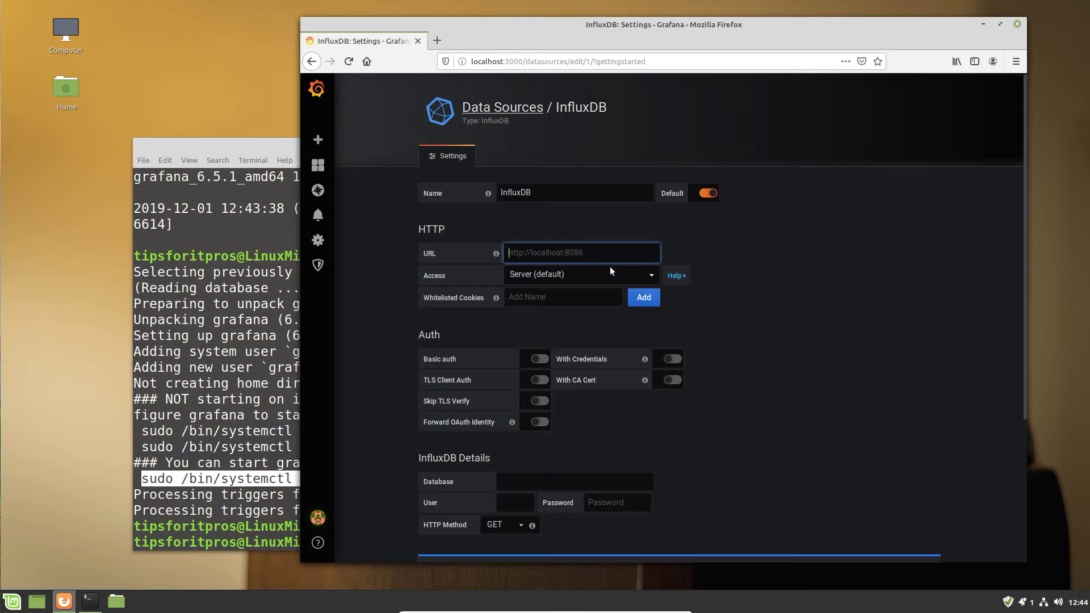
text(http)
key(BackSpace)
key(BackSpace)
key(BackSpace)
key(BackSpace)
scroll(568, 431, down, 2)
click(560, 426)
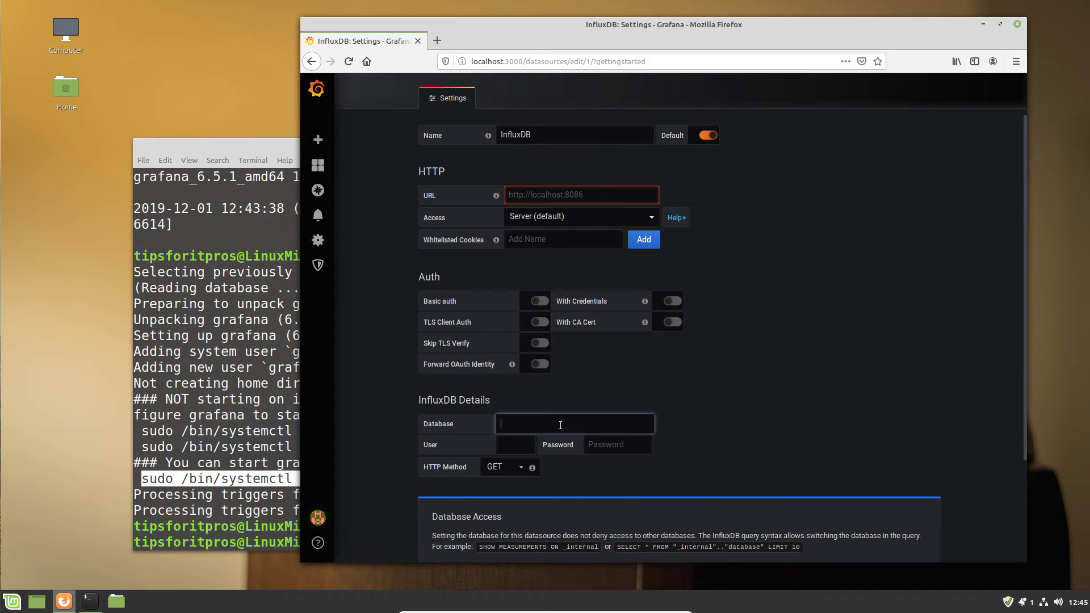
text(demo)
key(BackSpace)
key(BackSpace)
key(BackSpace)
key(BackSpace)
text(DEMO)
click(606, 214)
click(605, 215)
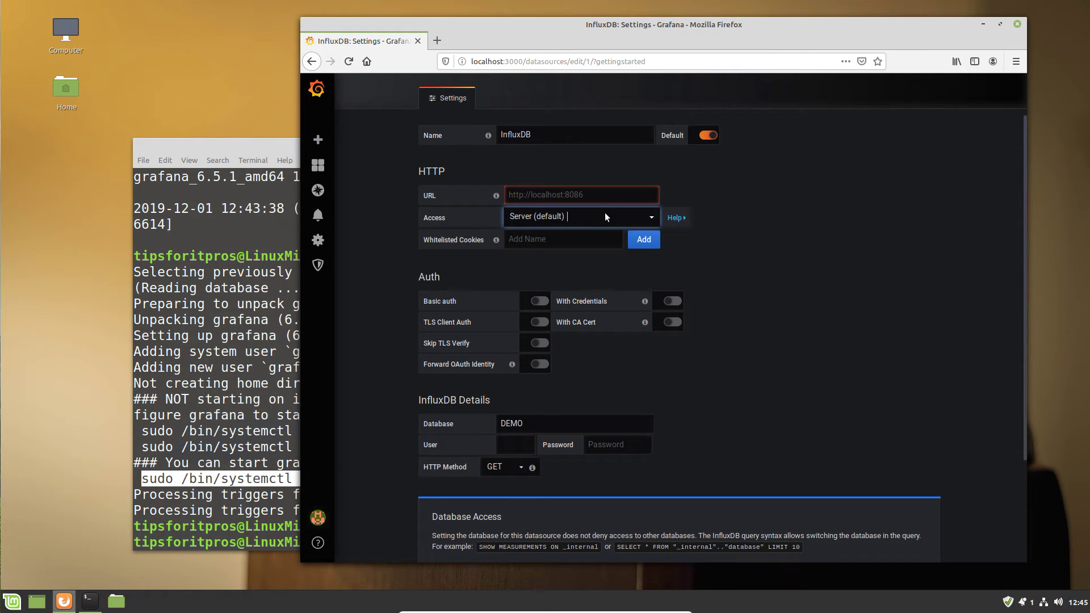
click(595, 196)
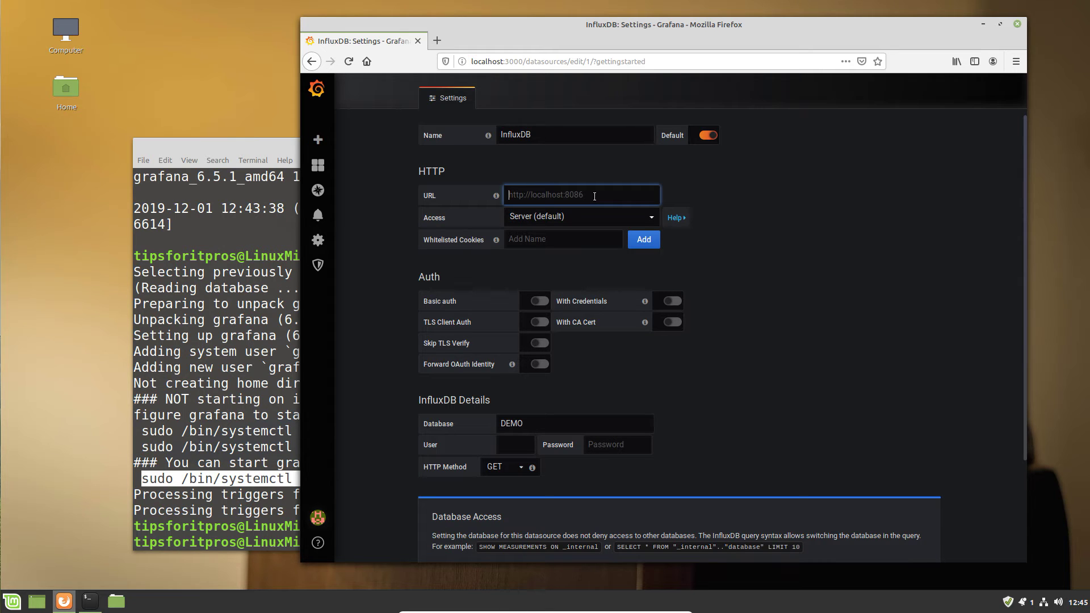
text(http://localhost:8089)
click(612, 286)
scroll(547, 435, down, 5)
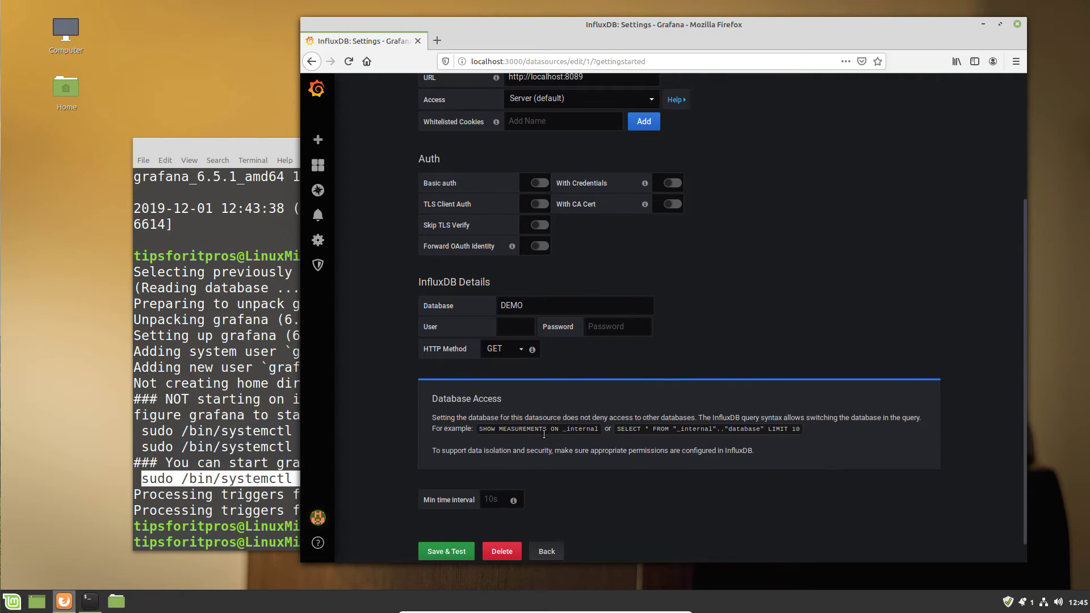
click(453, 525)
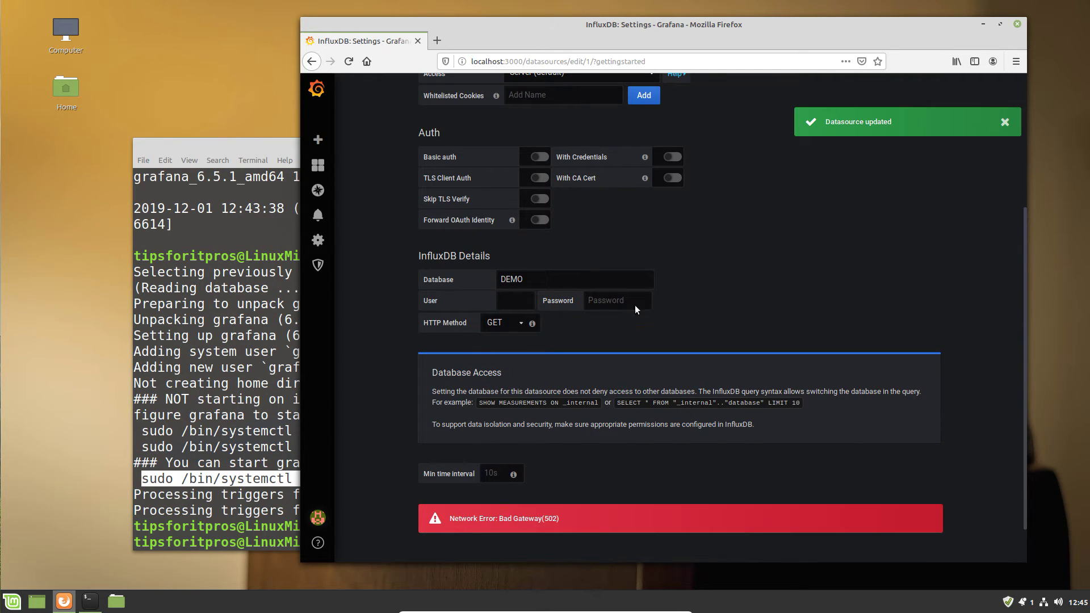
scroll(653, 290, up, 4)
drag(590, 226, 476, 230)
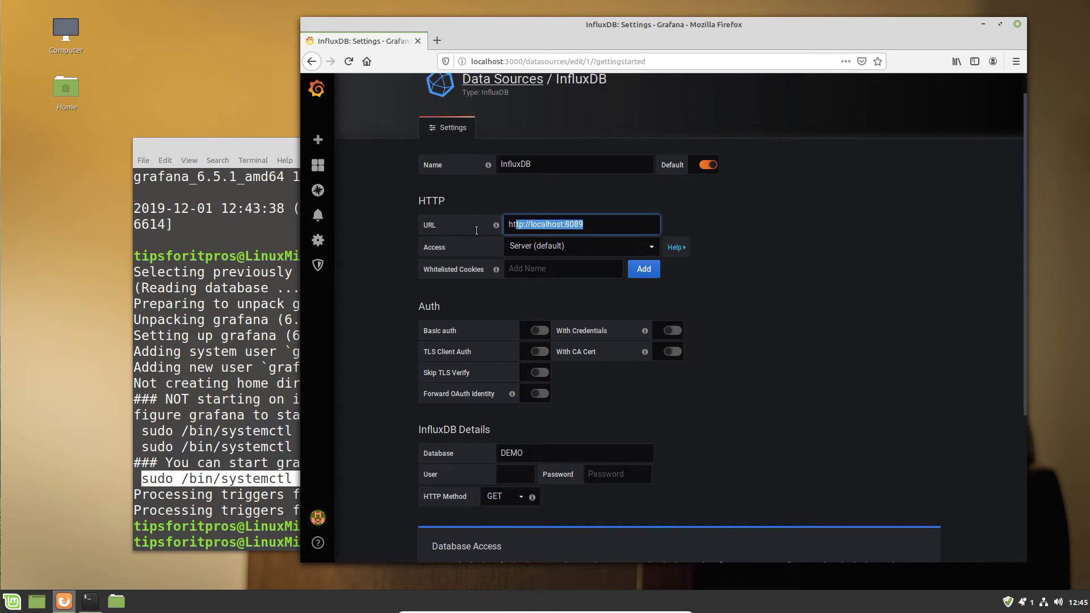
key(ctrl+a)
key(ctrl+c)
key(BackSpace)
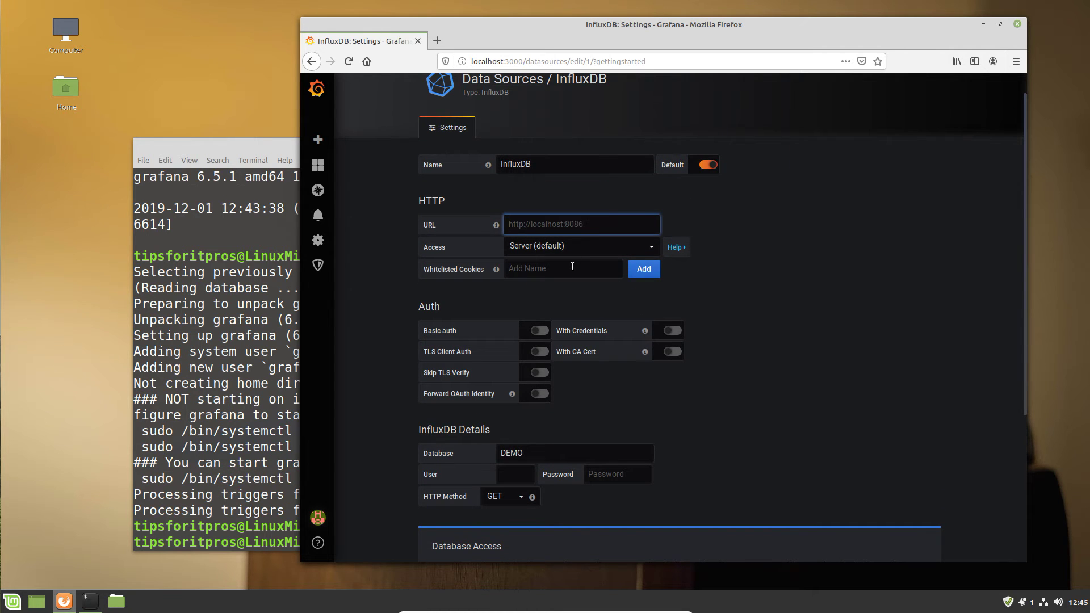
key(ctrl+v)
scroll(592, 363, down, 5)
click(468, 480)
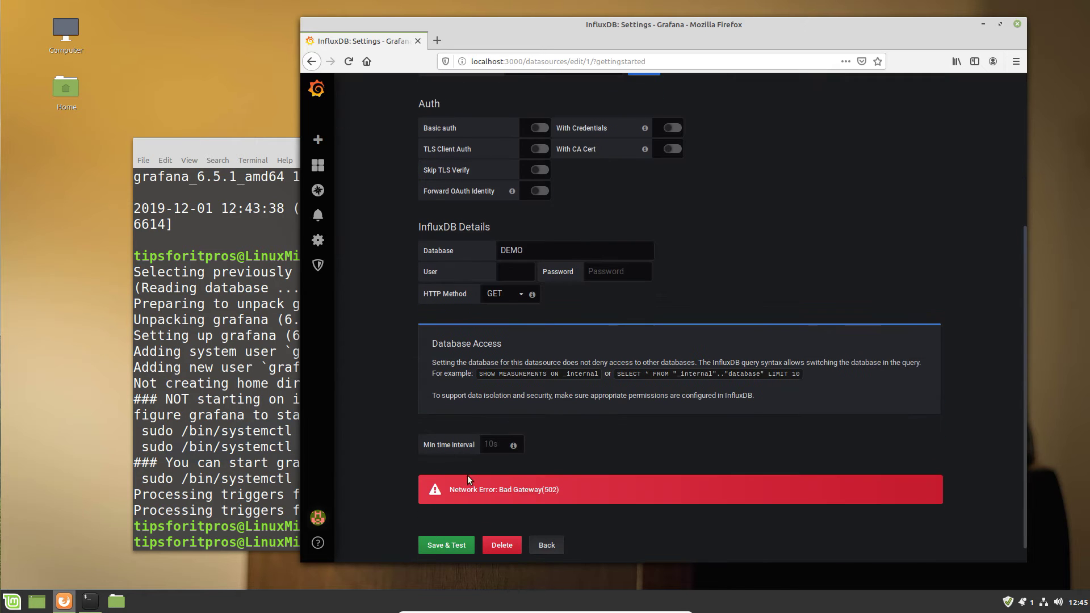
click(447, 545)
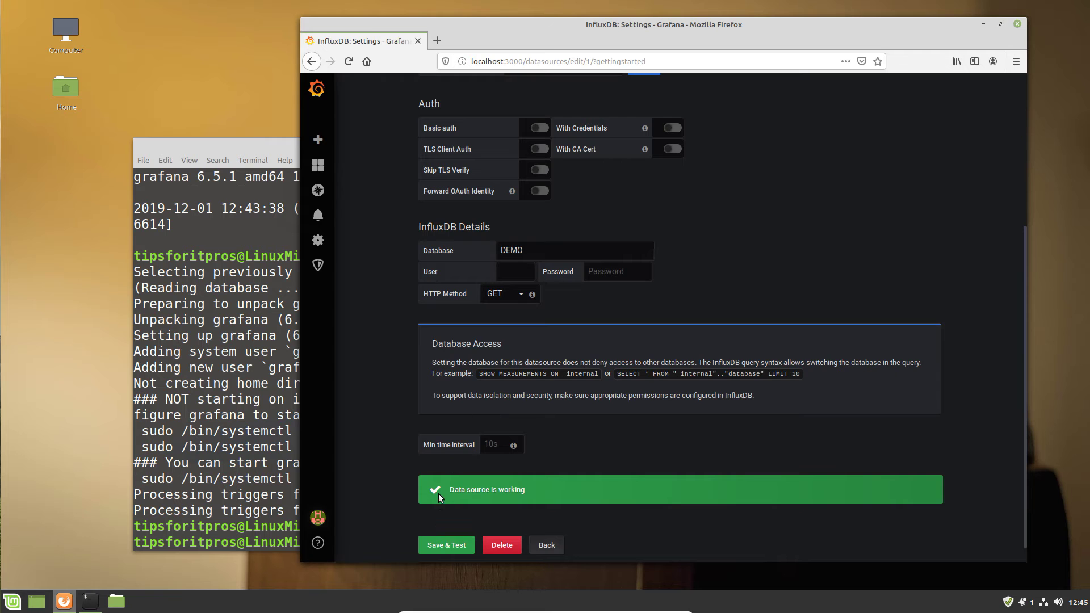
scroll(438, 488, up, 5)
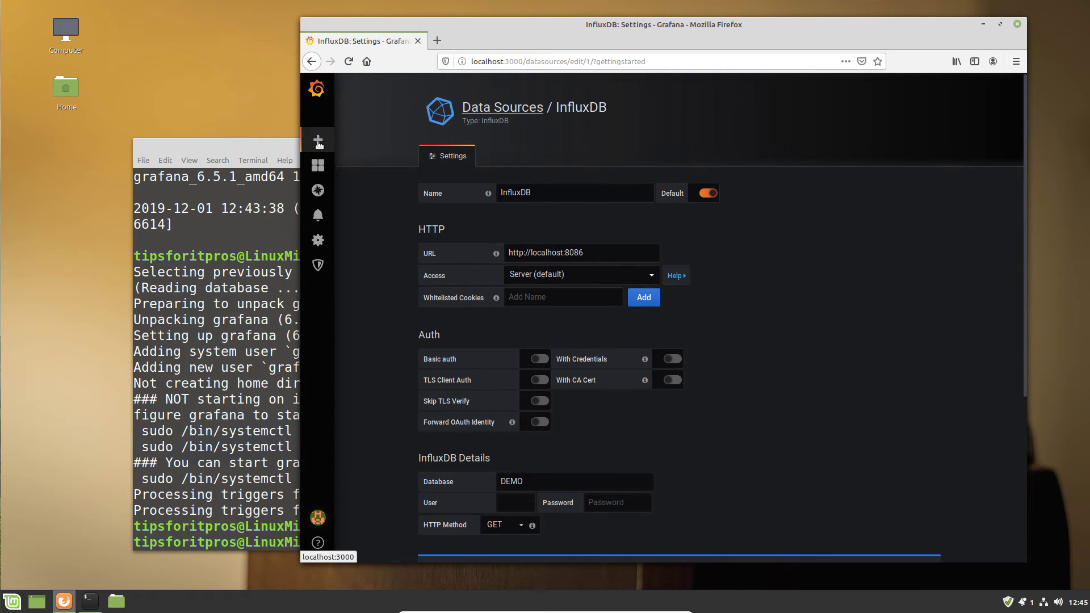
Go from the Grafana home dashboard to the dashboard import page.
click(317, 89)
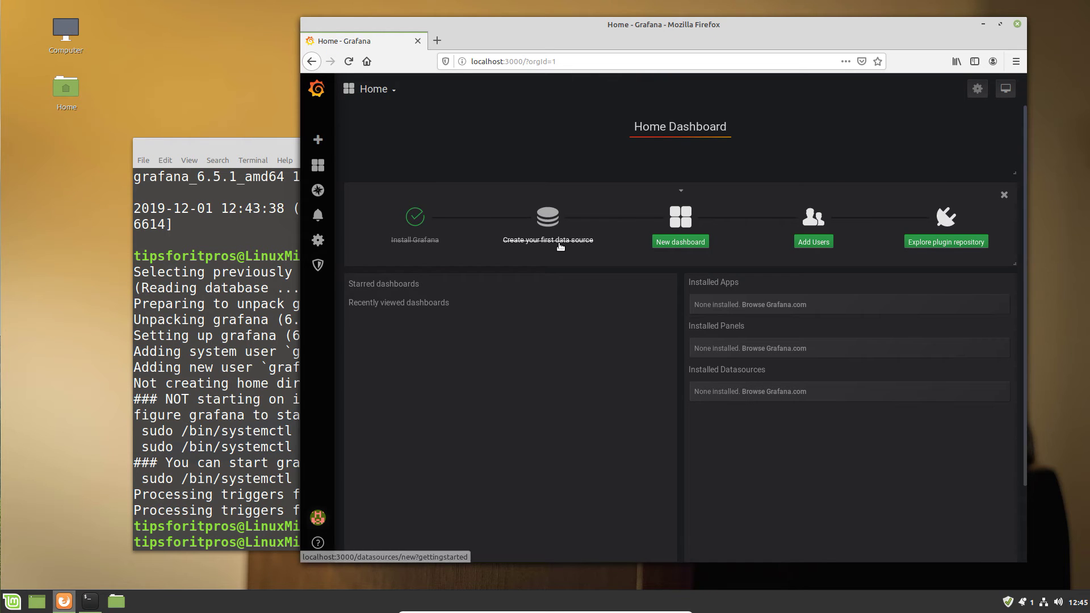
click(678, 248)
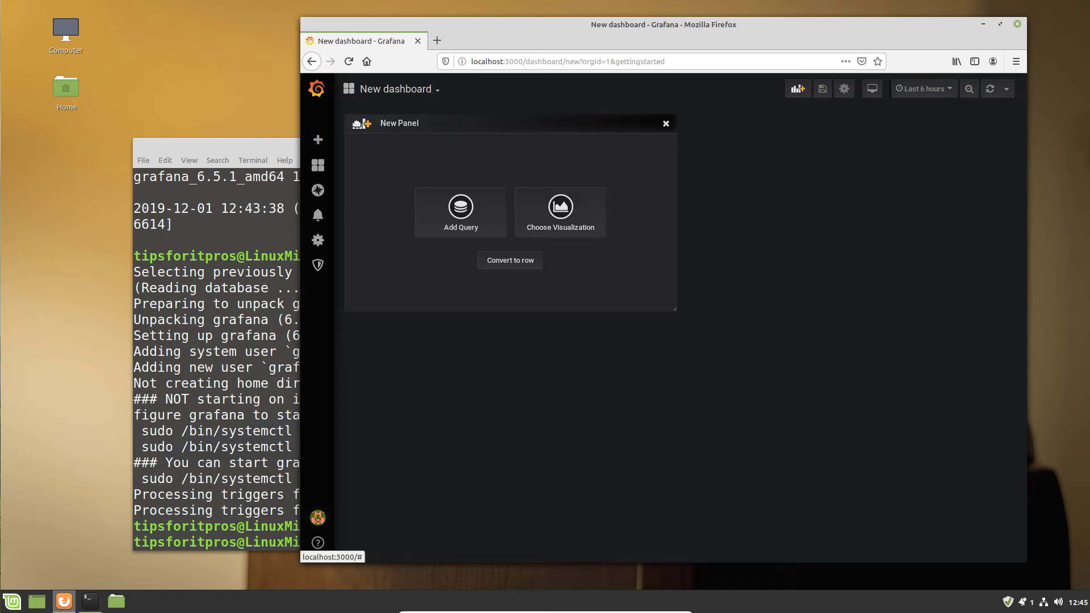
mouse_move(318, 177)
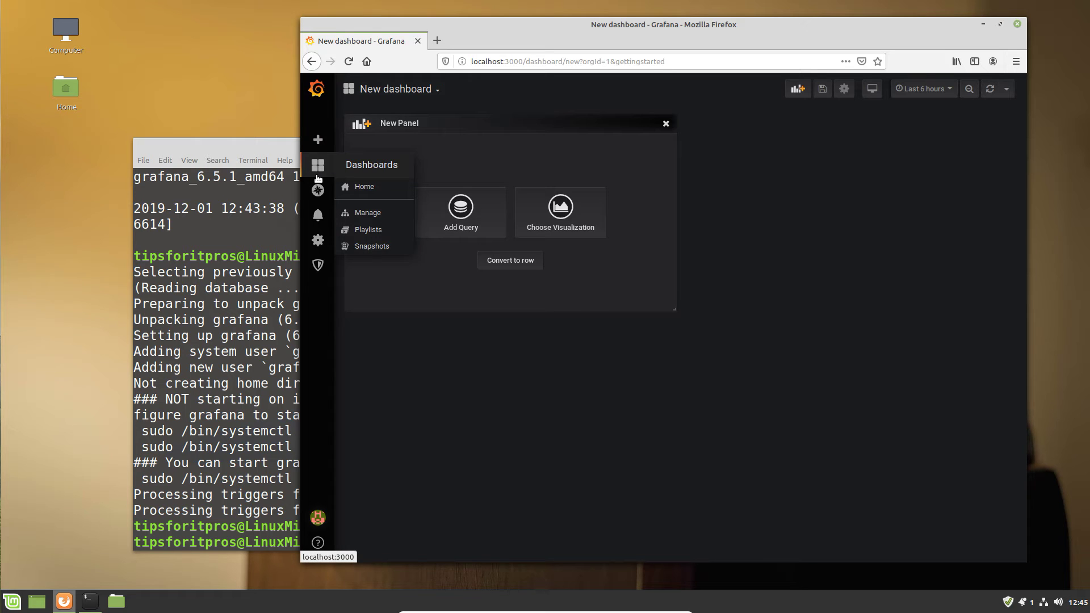
mouse_move(318, 140)
click(366, 195)
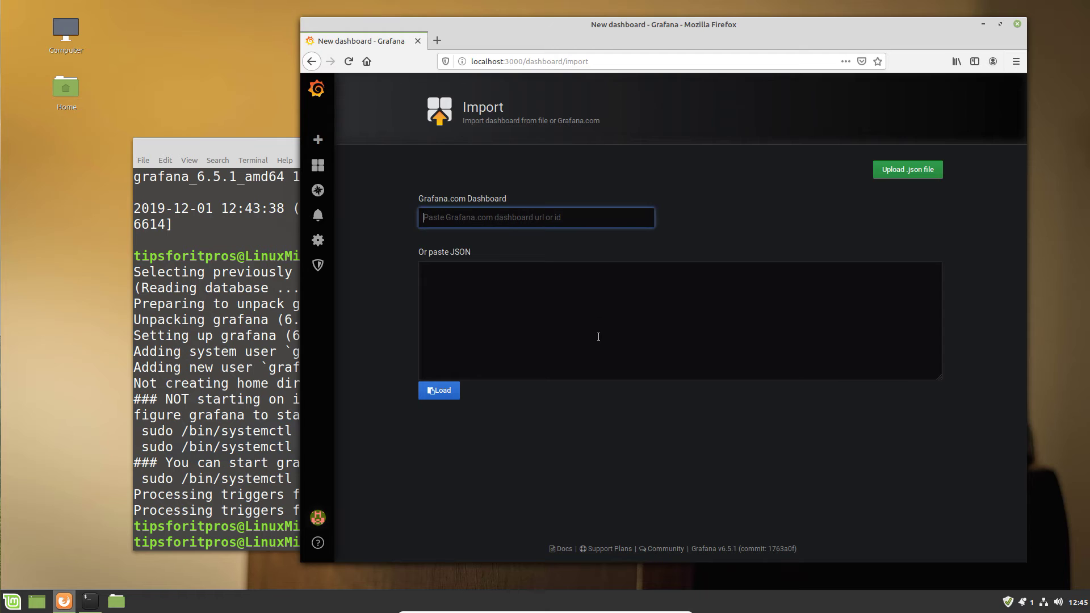
Import Grafana.com dashboard 1635 with InfluxDB as its telegraf data source.
text(16)
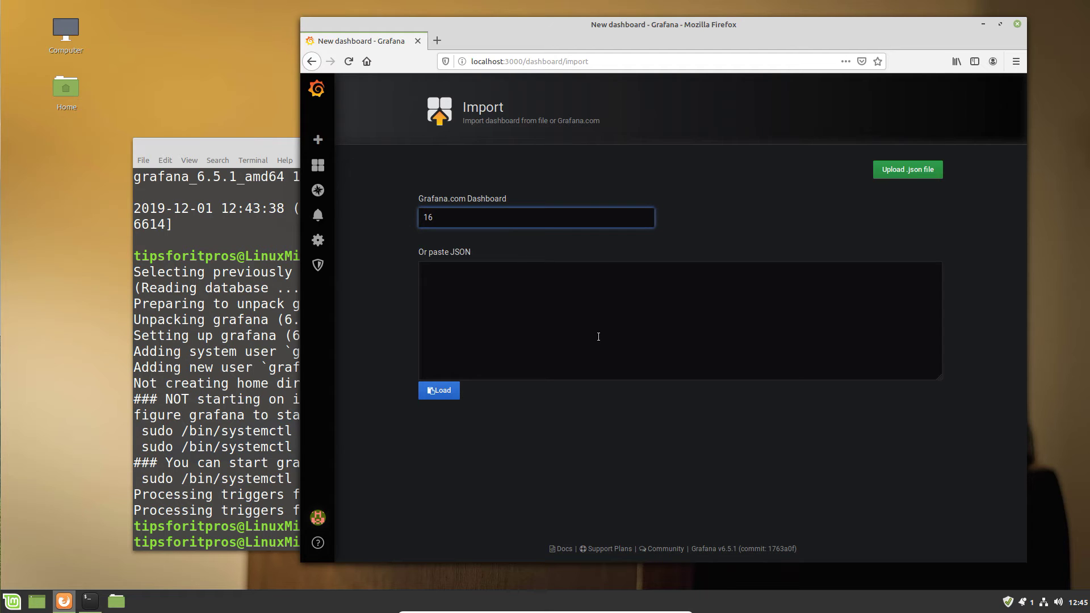
text(35)
click(447, 398)
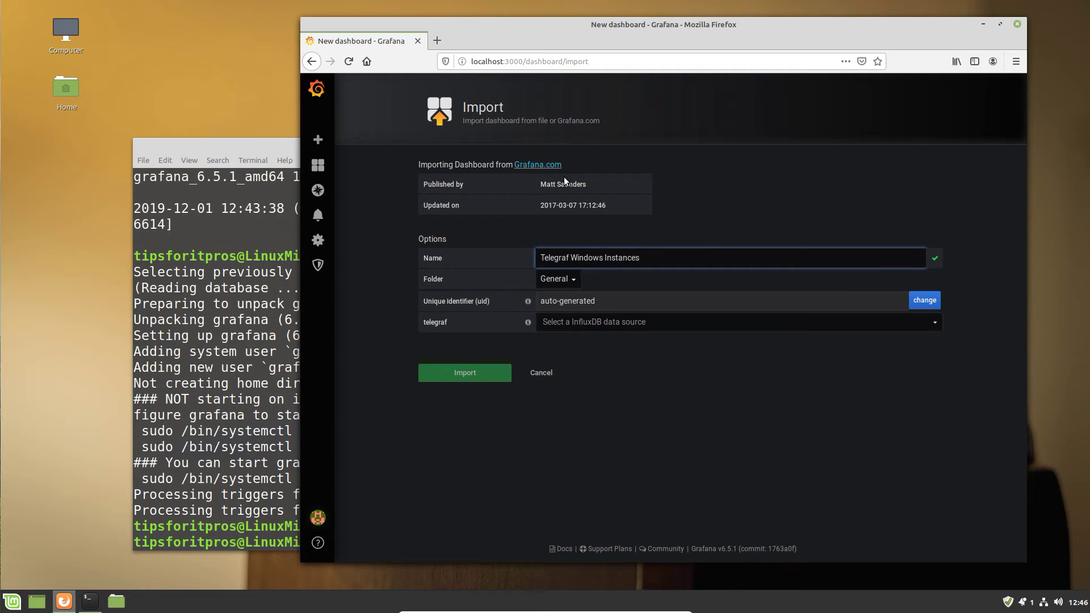
click(596, 325)
click(583, 355)
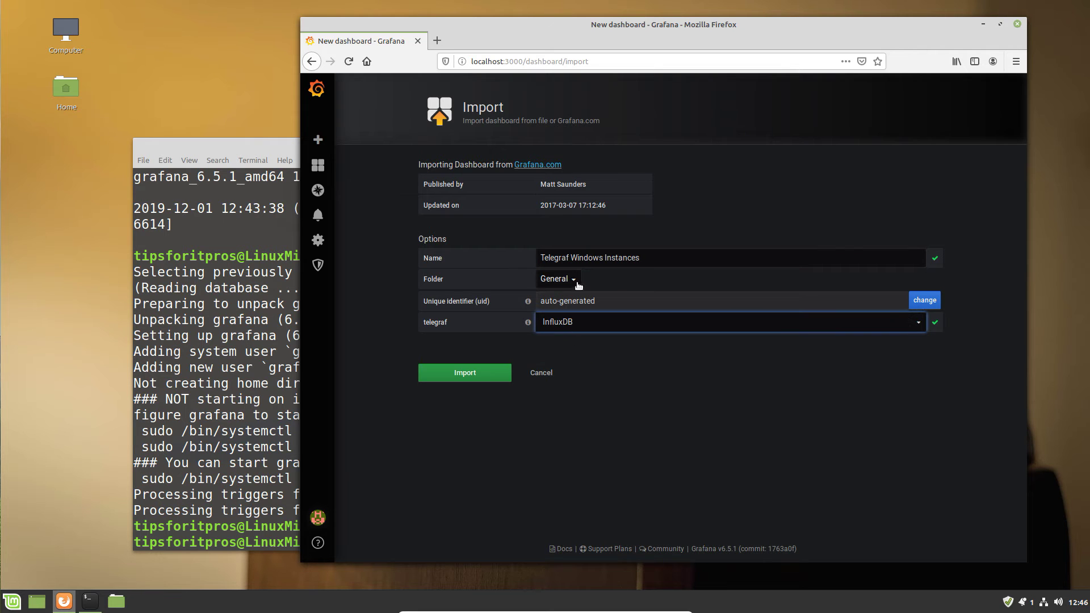
click(467, 374)
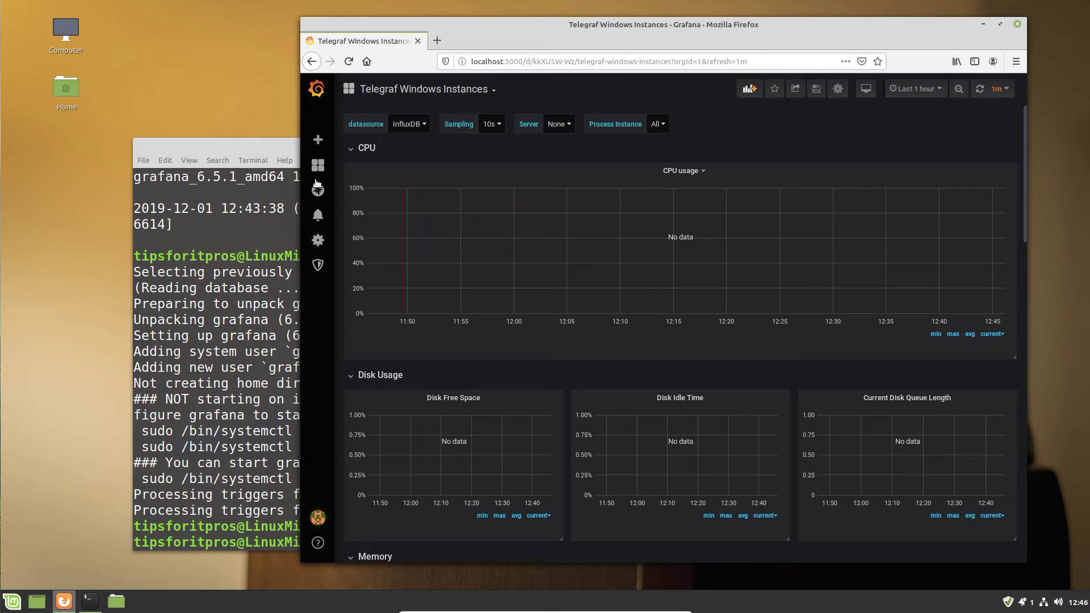
Close the GNOME Terminal window and move the Grafana browser window left.
click(283, 158)
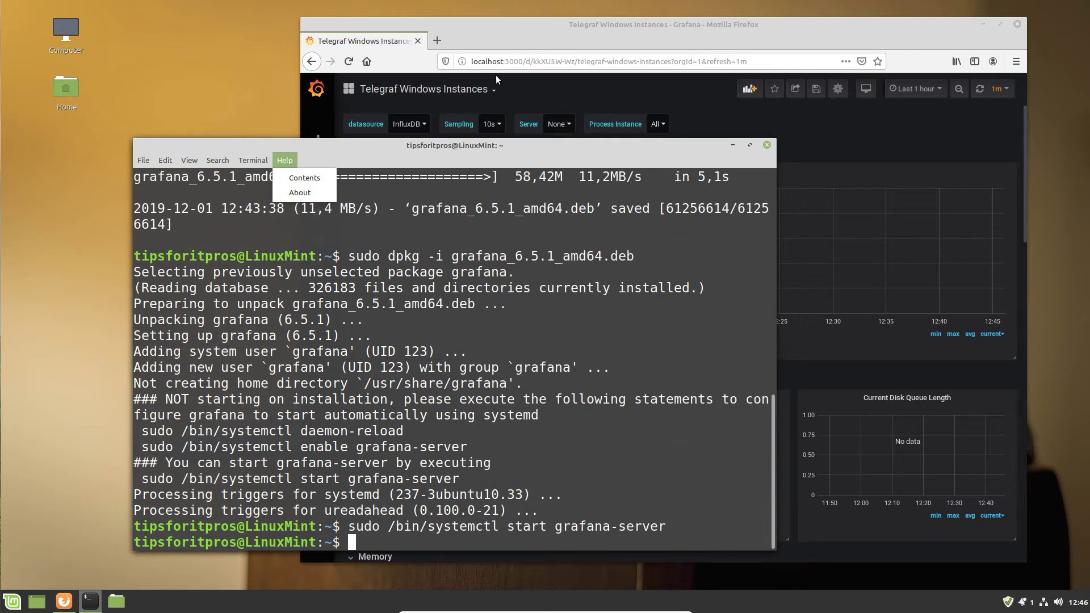
click(767, 146)
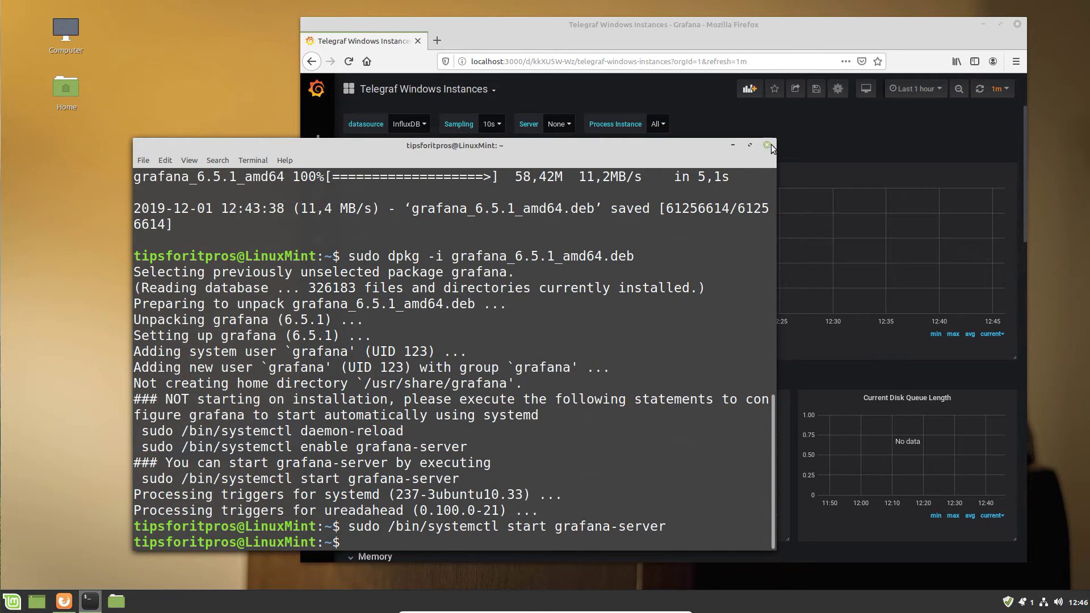
click(767, 146)
drag(697, 26, 515, 28)
Collapse the CPU, Disk Usage, Memory, Network, Processes and Windows System rows.
click(173, 151)
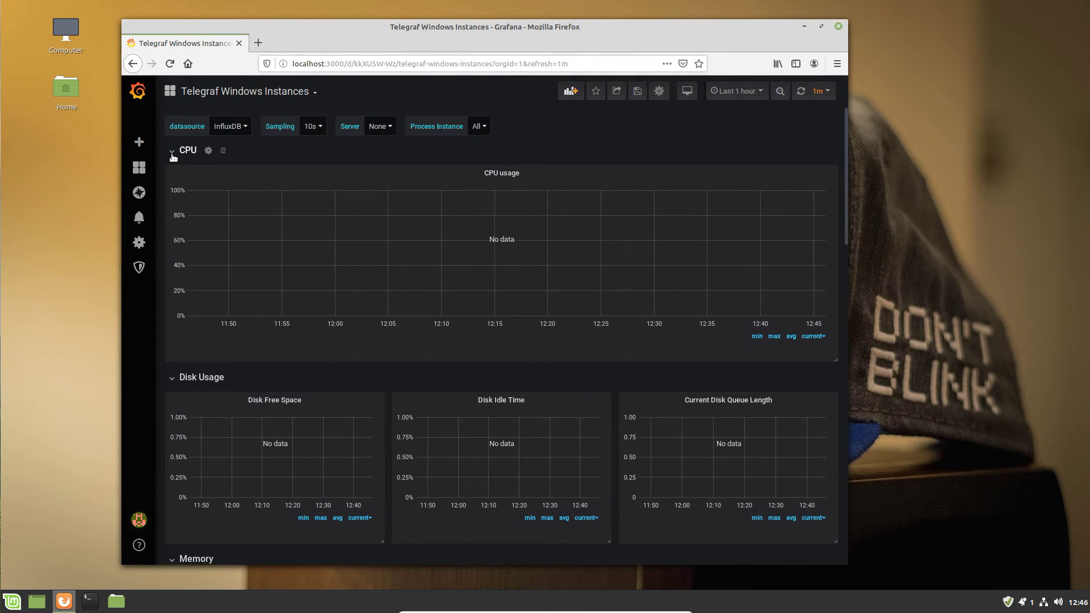
click(172, 173)
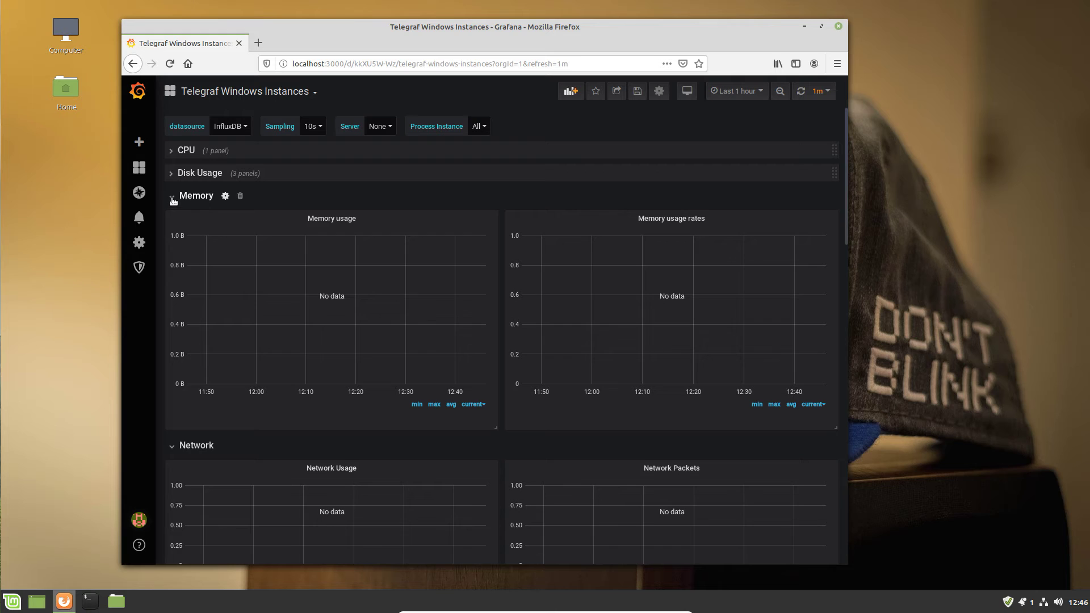
click(172, 197)
click(172, 226)
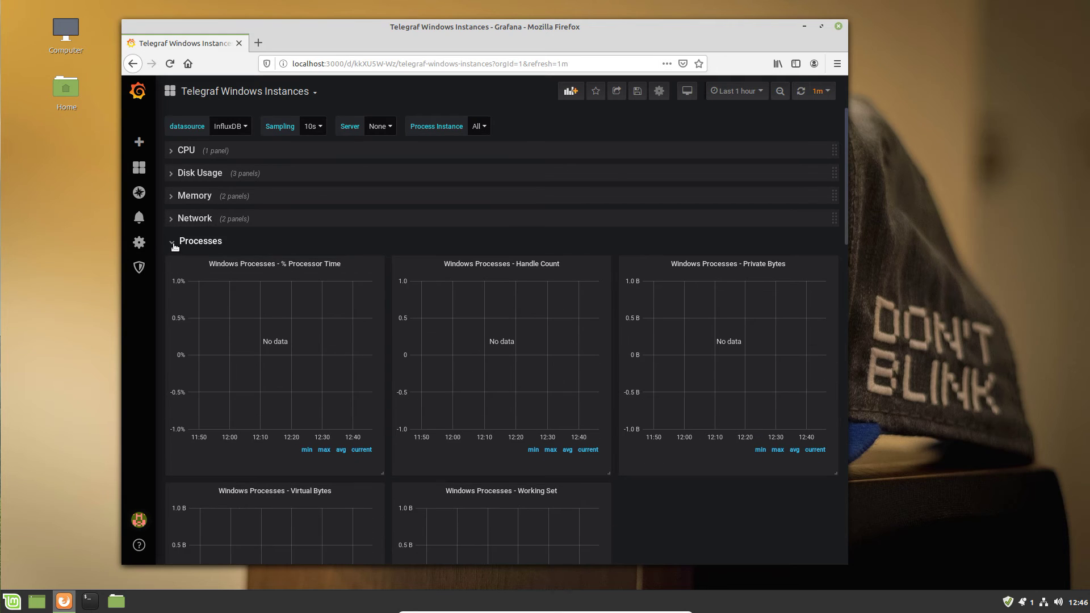
click(172, 244)
click(171, 268)
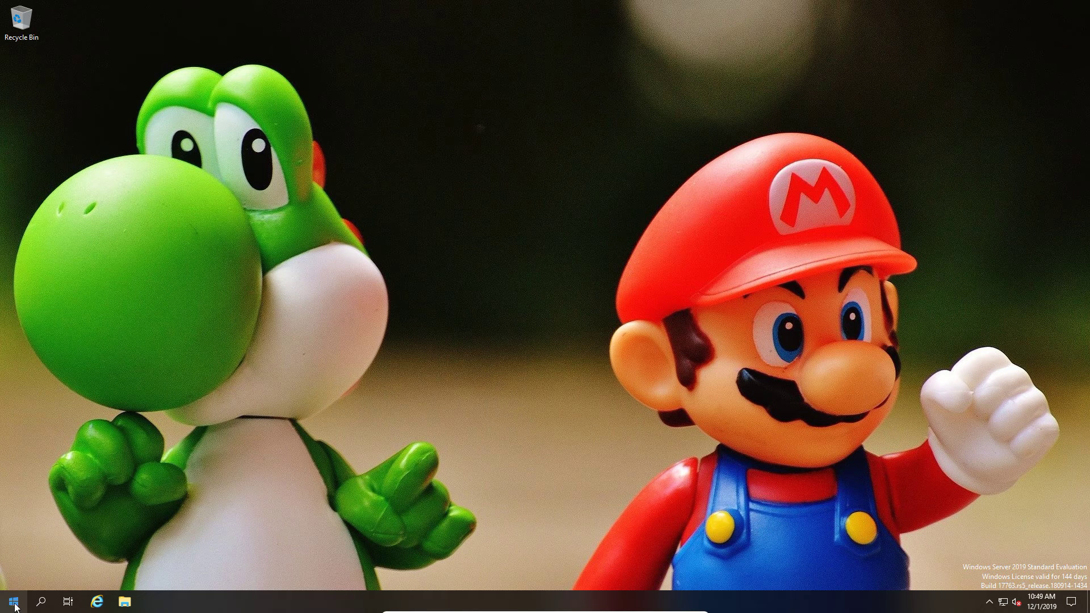
Launch Windows PowerShell as Administrator from the Start menu.
click(14, 602)
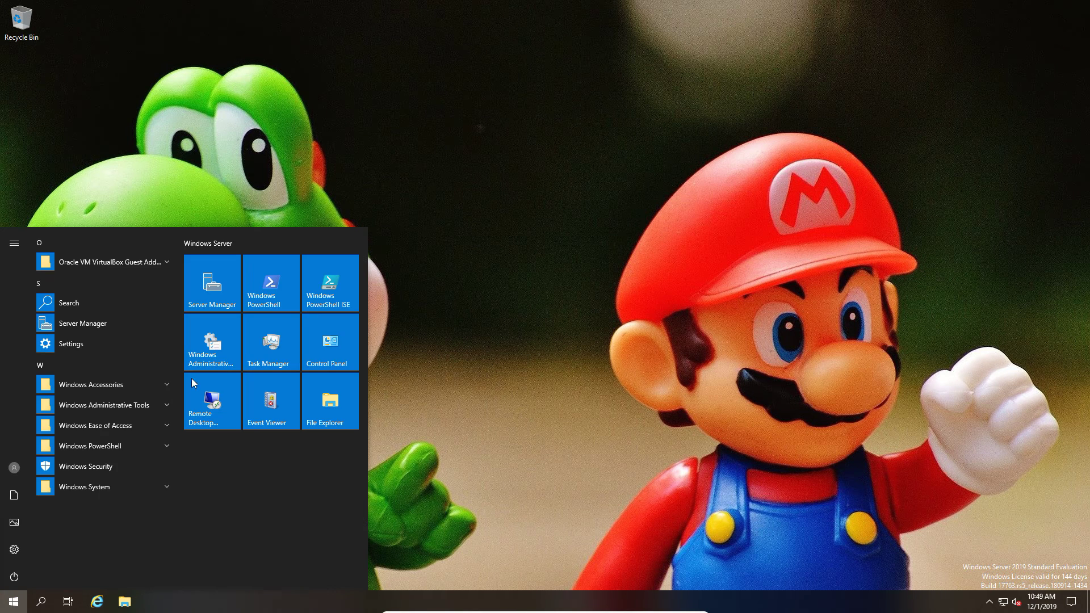
right_click(265, 296)
mouse_move(334, 353)
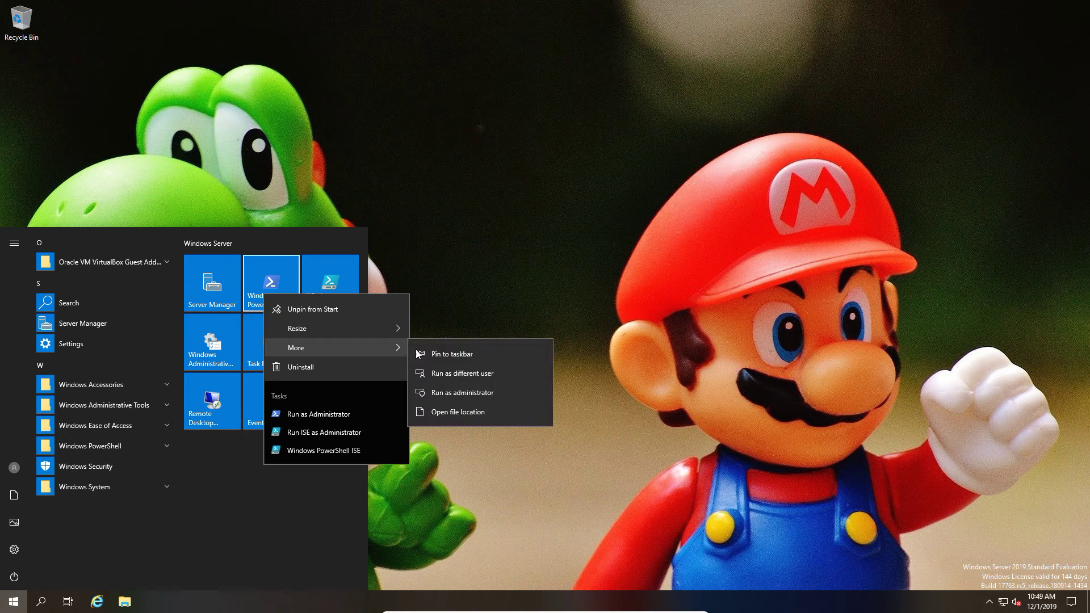
click(452, 394)
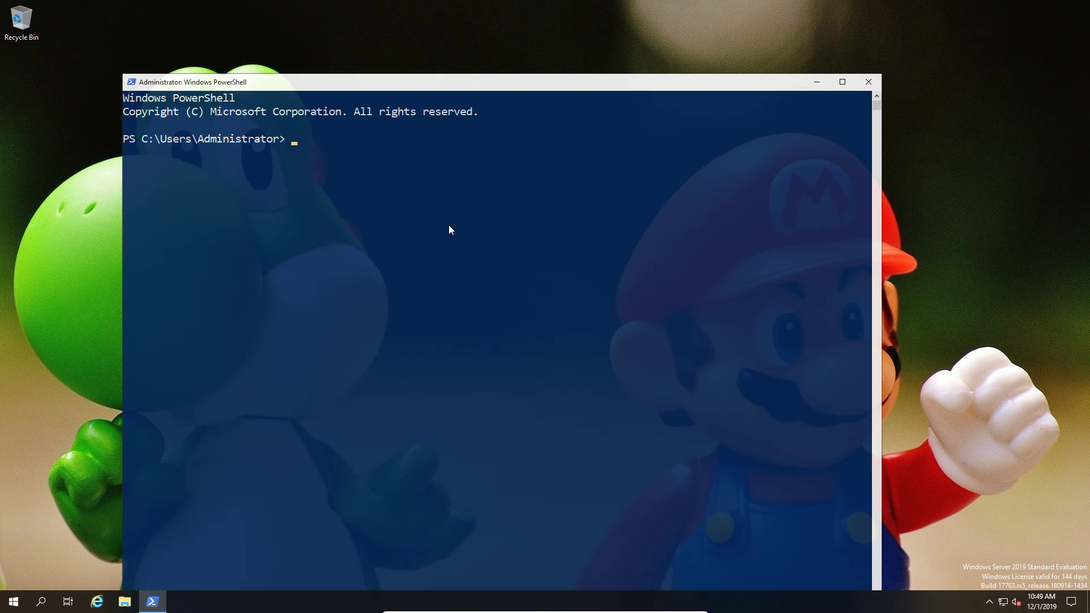
Install telegraf 1.12.6 by running 'choco install telegraf -y' in PowerShell.
drag(436, 96, 414, 44)
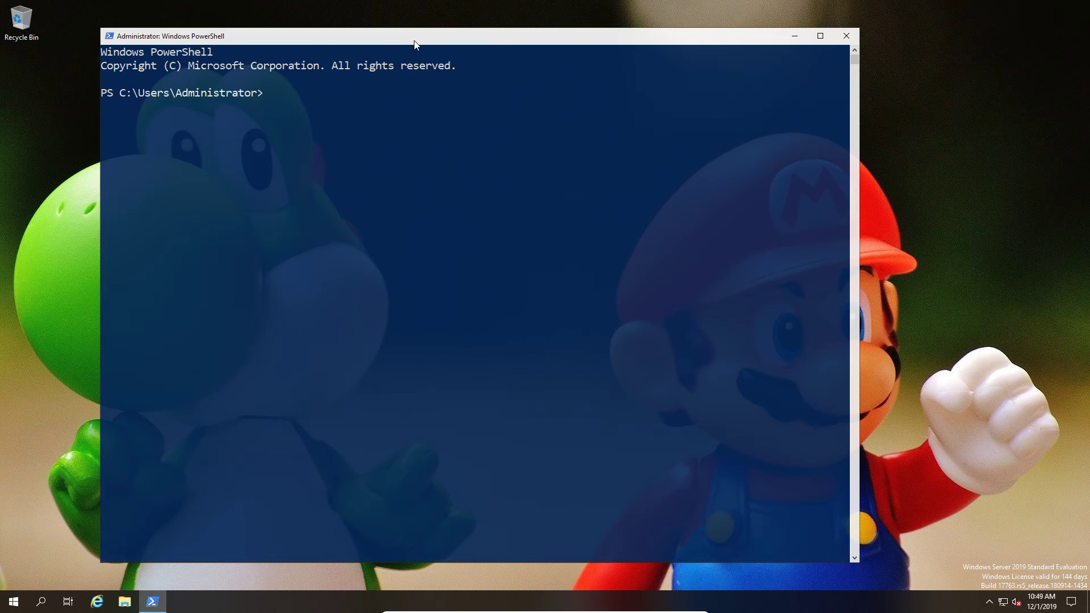
text(choco install telegraf)
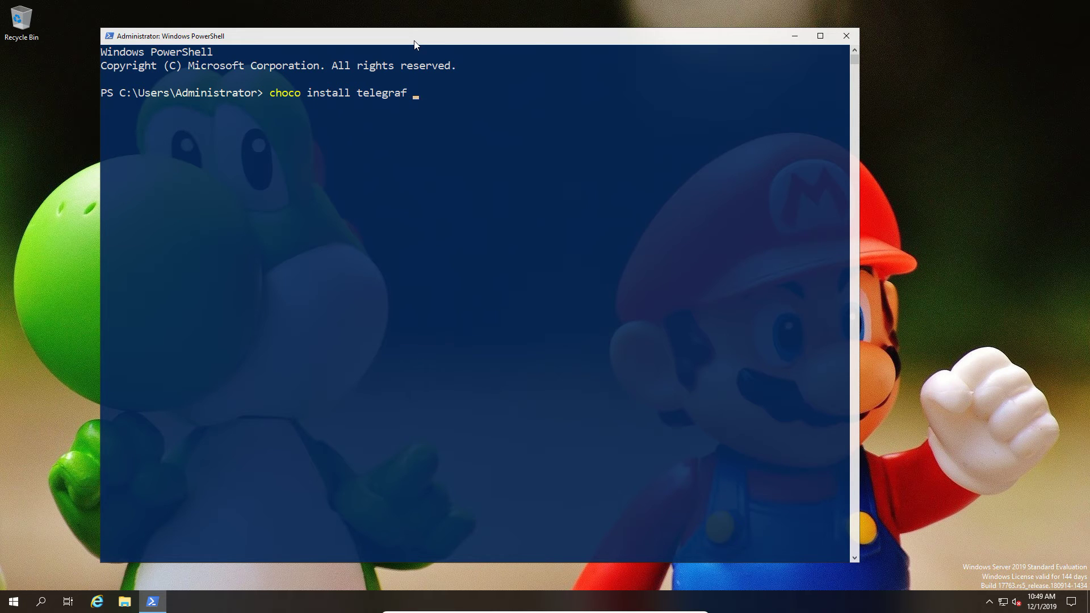
text( -y)
key(Return)
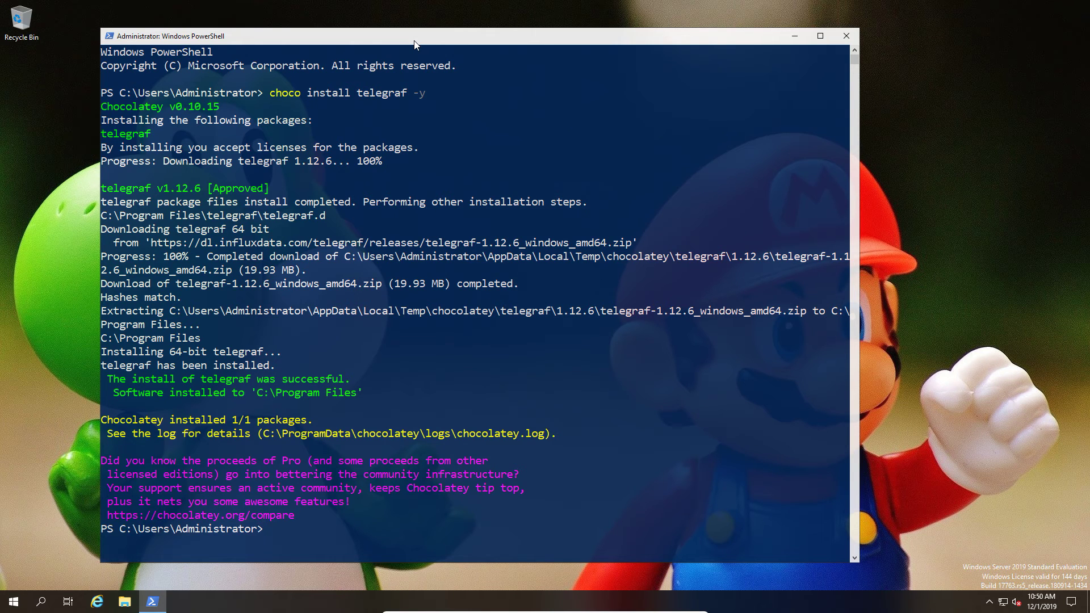
click(120, 604)
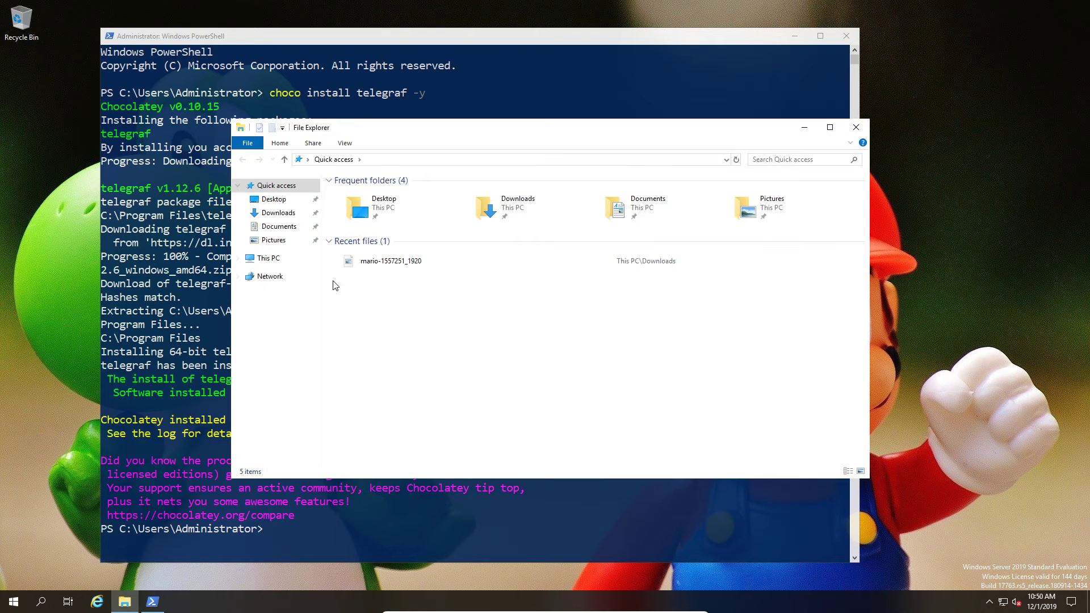
Browse to C:\Program Files\telegraf in File Explorer and reveal its address path.
click(293, 262)
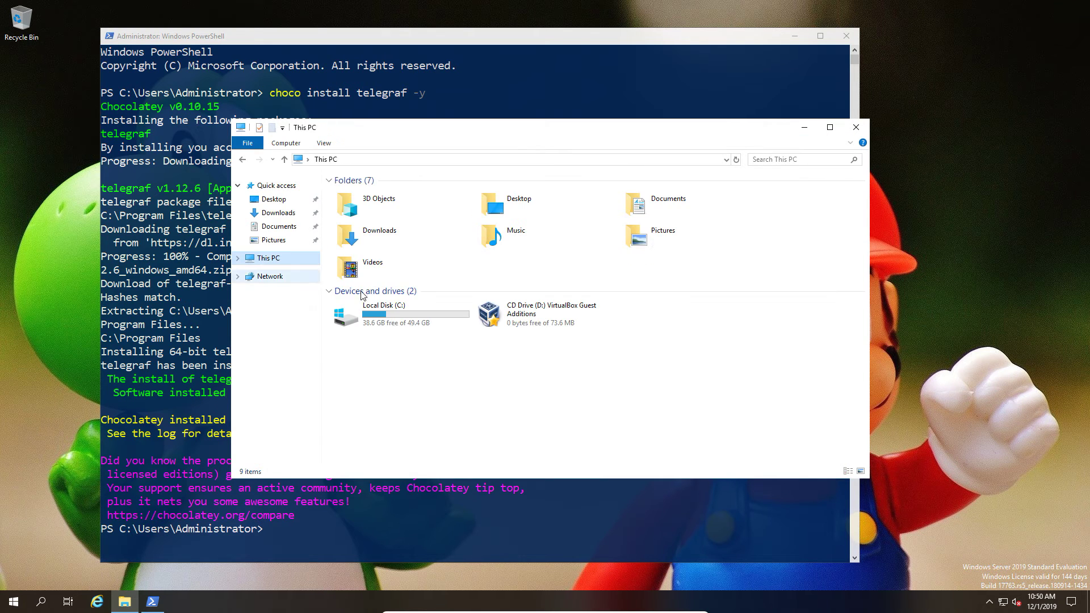
double_click(399, 312)
double_click(374, 207)
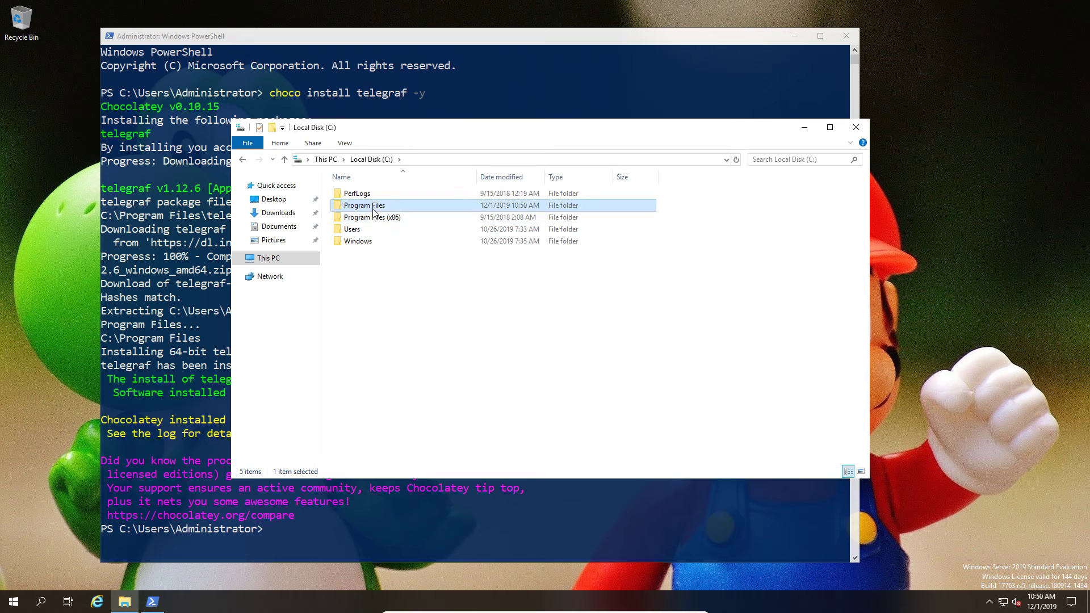
click(375, 228)
double_click(372, 231)
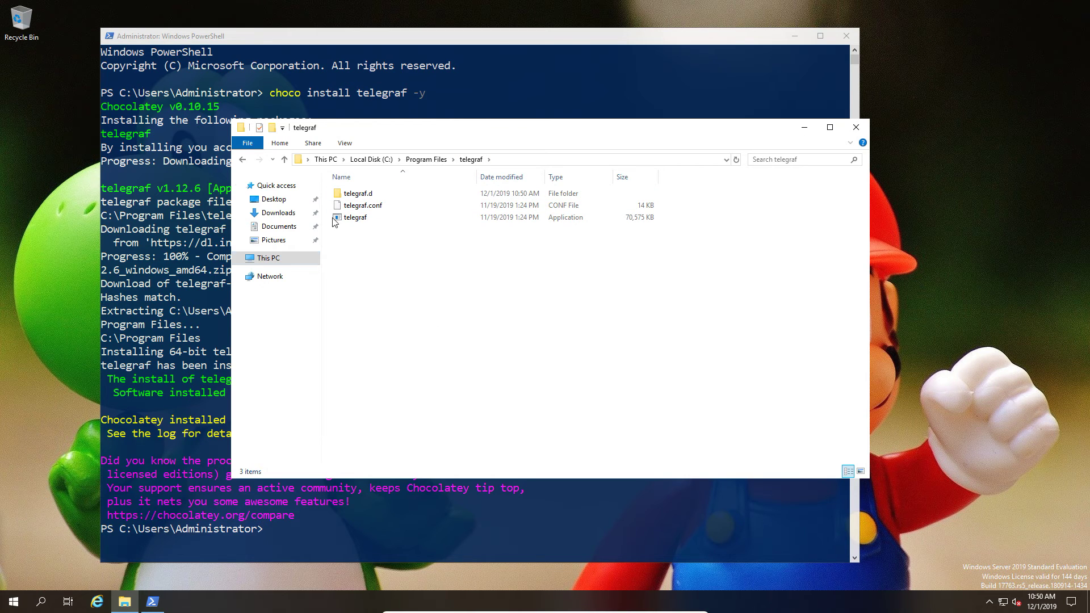
click(503, 161)
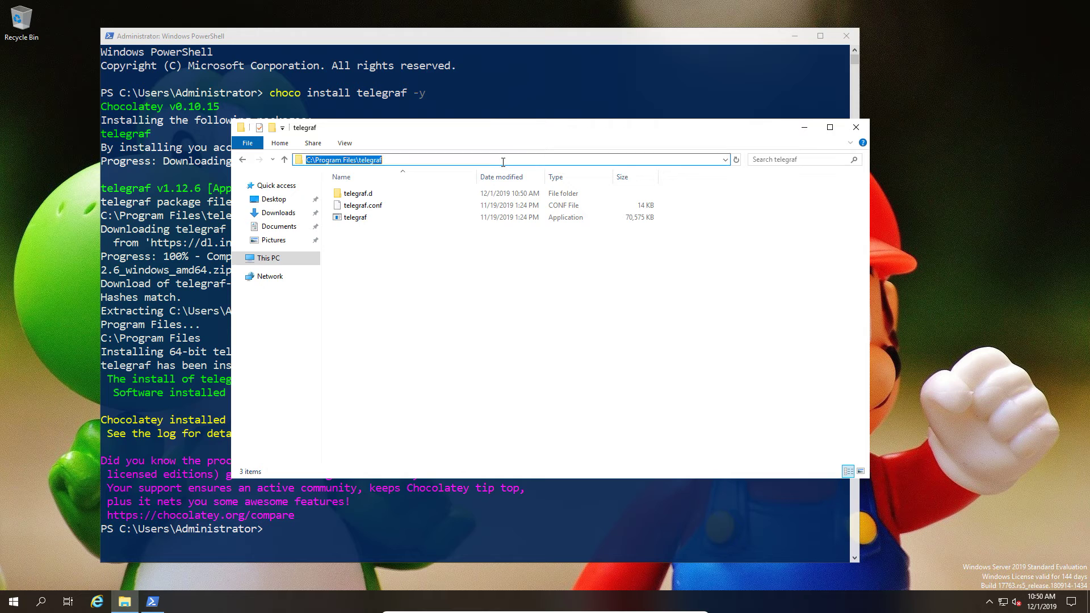
Change PowerShell's directory to C:\Program Files\telegraf using the copied path.
click(463, 43)
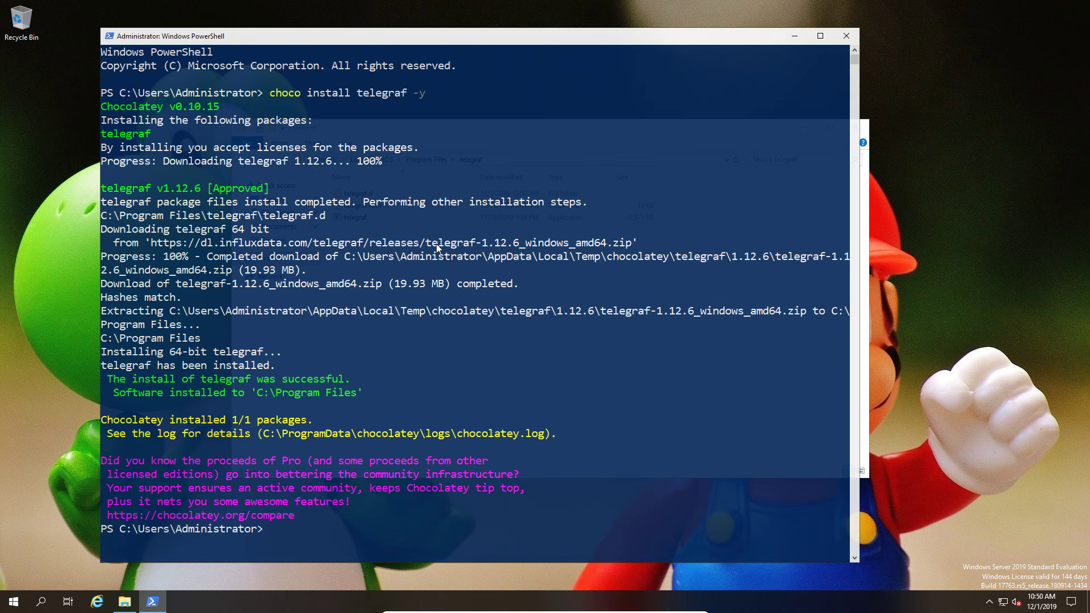
text(cd)
text("C:\Program Files\telegraf")
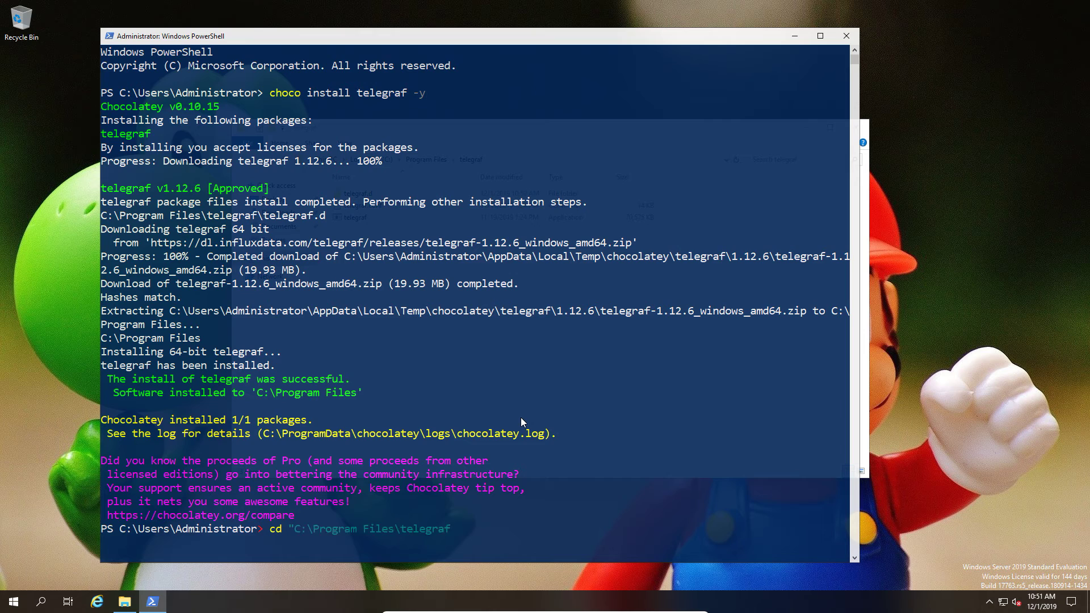
key(Return)
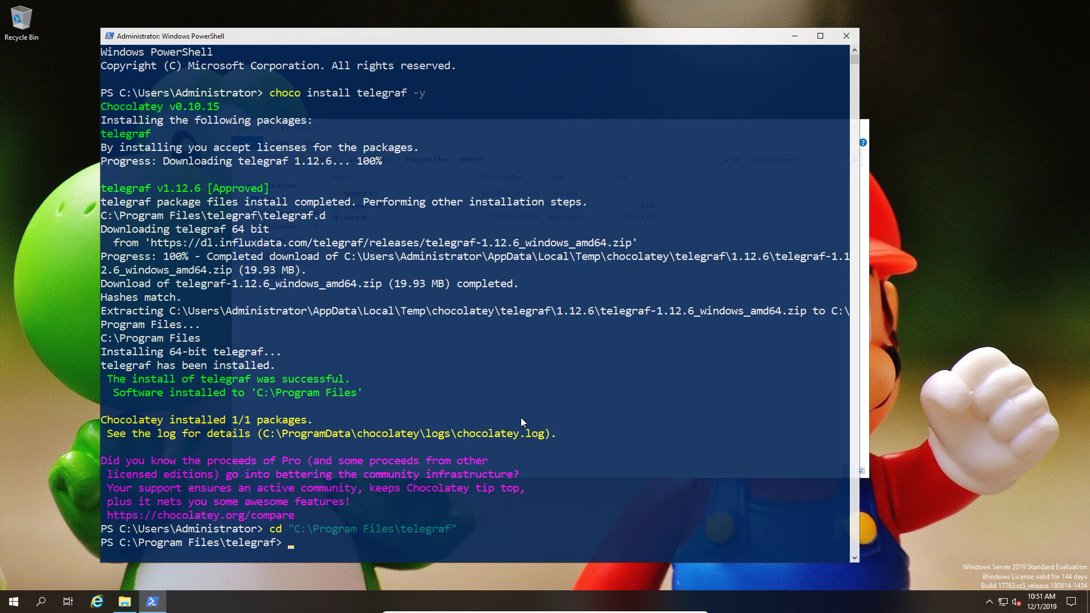
Run .\telegraf.exe --config telegraf.conf --test, then clear the console.
text(tele)
key(BackSpace)
key(BackSpace)
key(BackSpace)
text(.\te)
key(Tab)
key(Tab)
key(Tab)
text(--config)
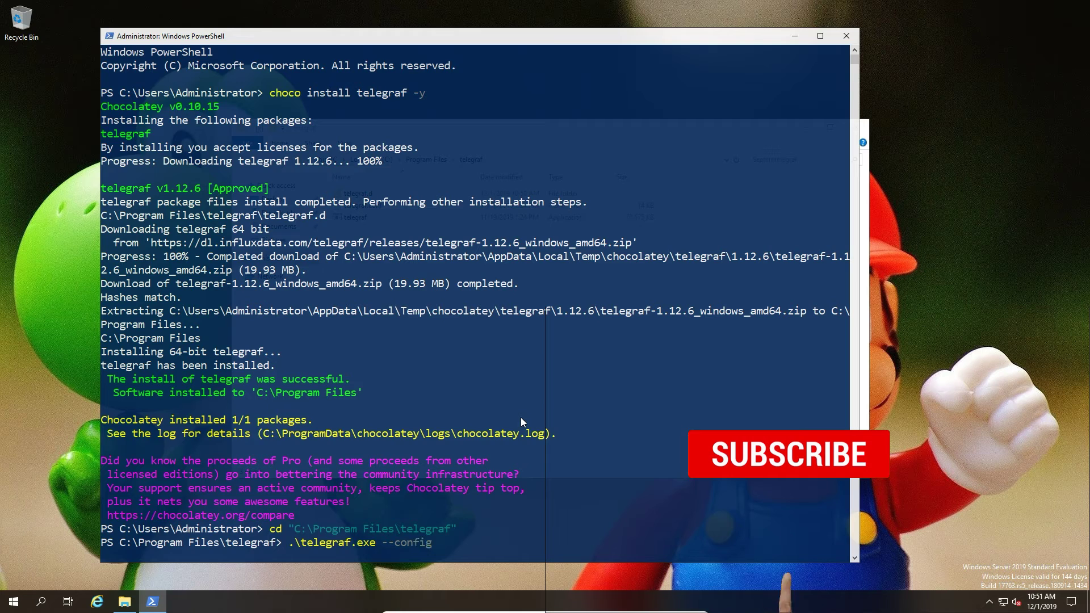
text( tele)
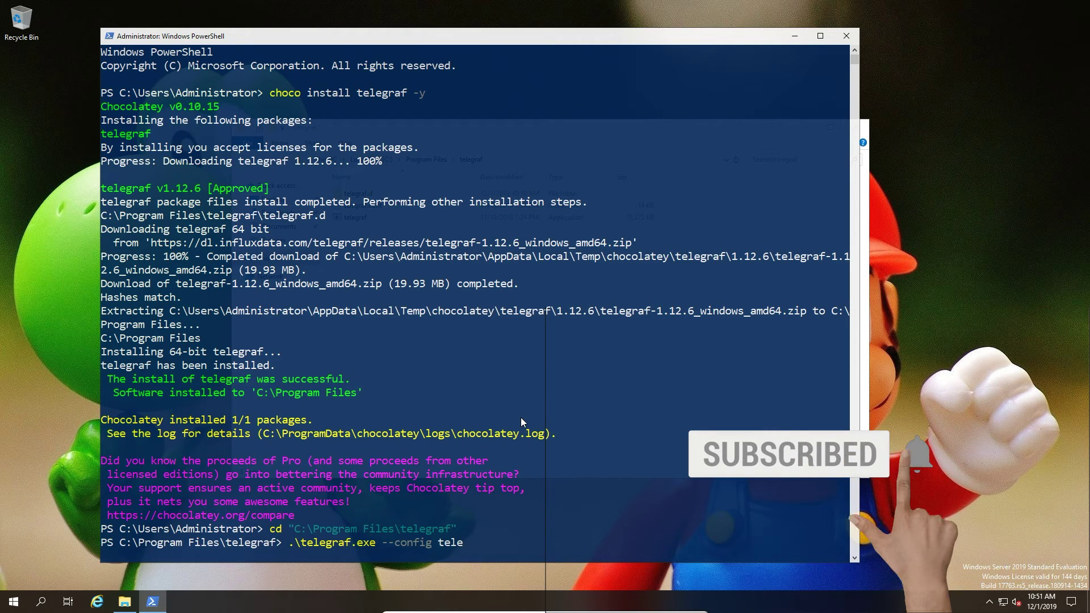
text(gra)
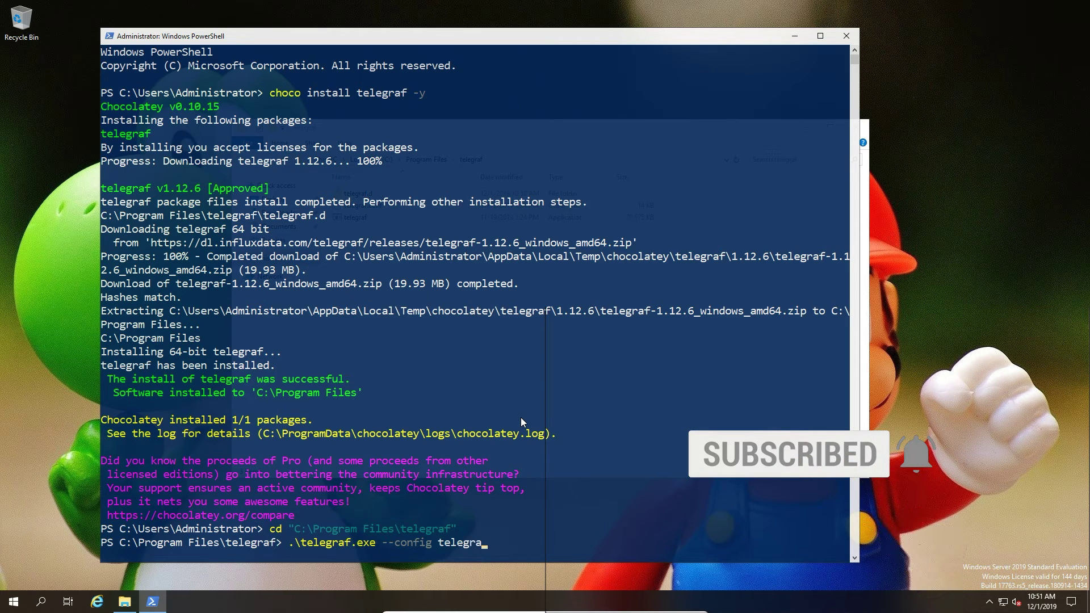
text(f.conf)
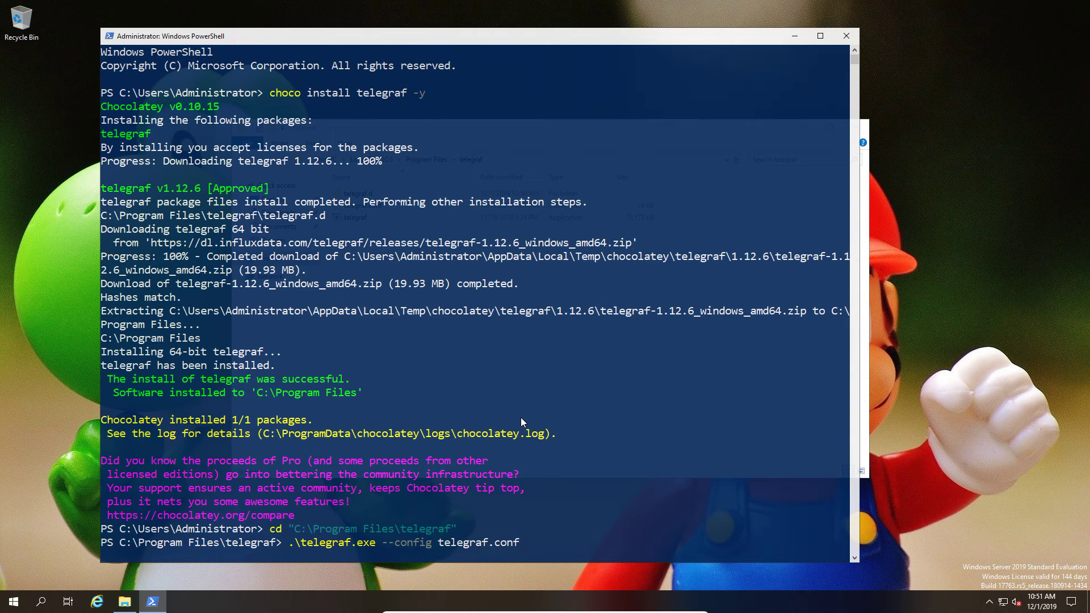
text( --test)
key(Return)
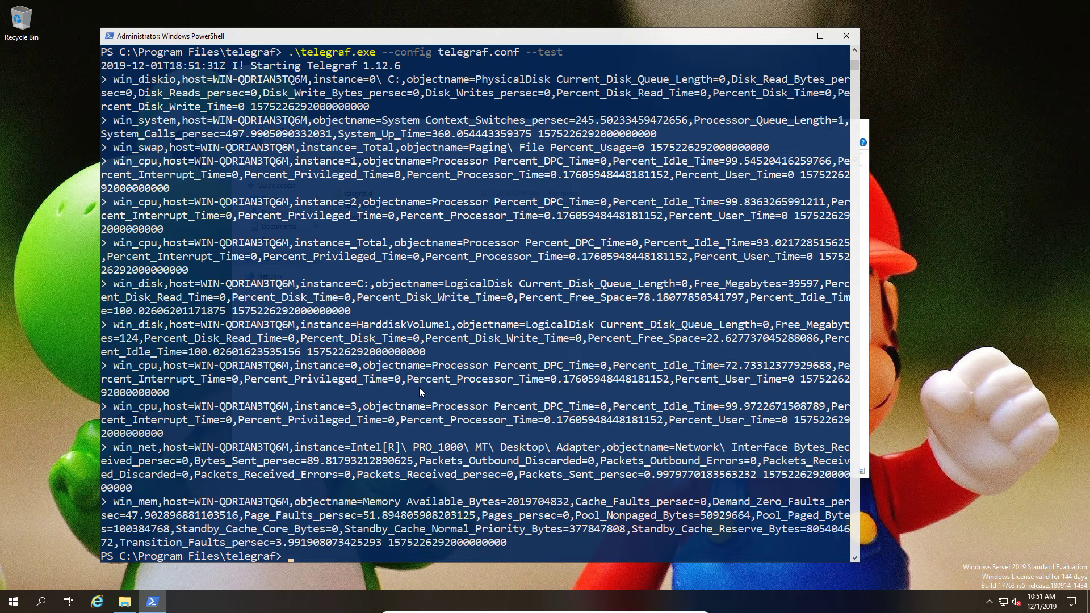
text(clear)
key(Return)
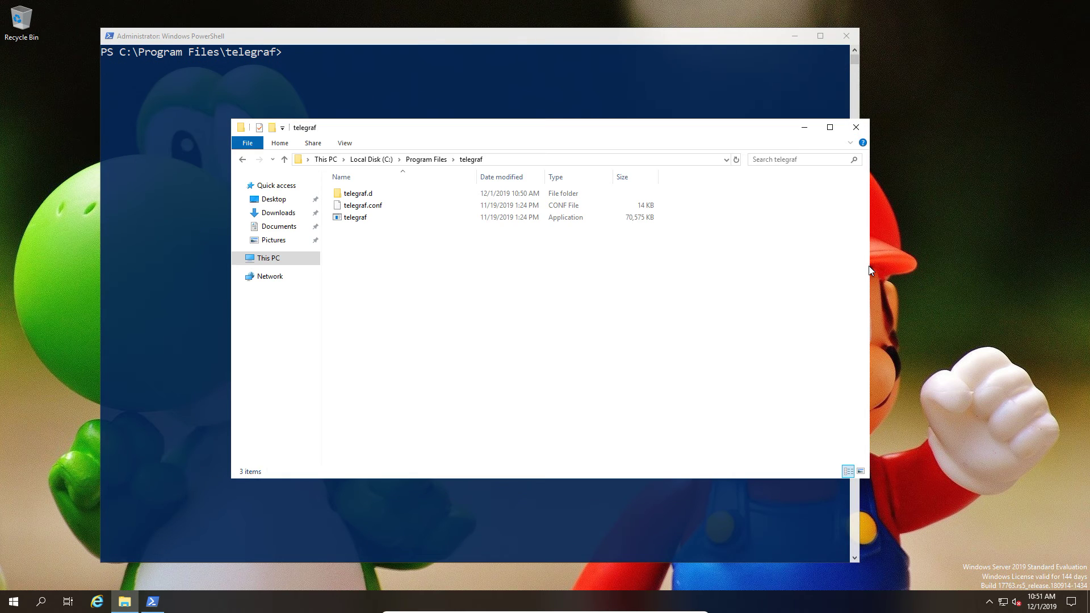
Move telegraf.conf onto the desktop and open it with Notepad.
click(868, 269)
drag(366, 210, 922, 262)
right_click(921, 258)
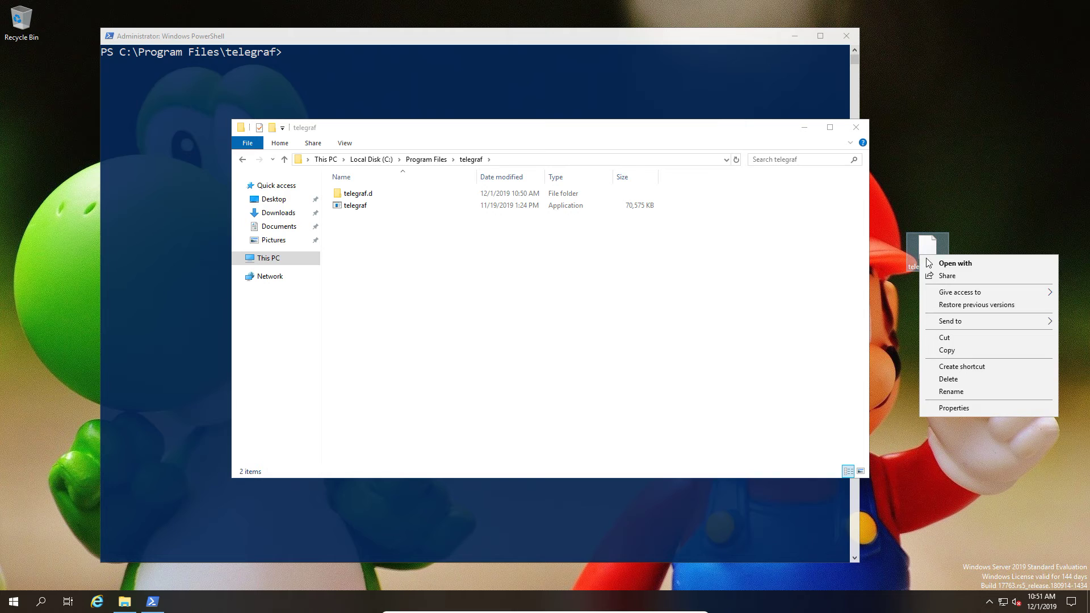
key(Escape)
key(Return)
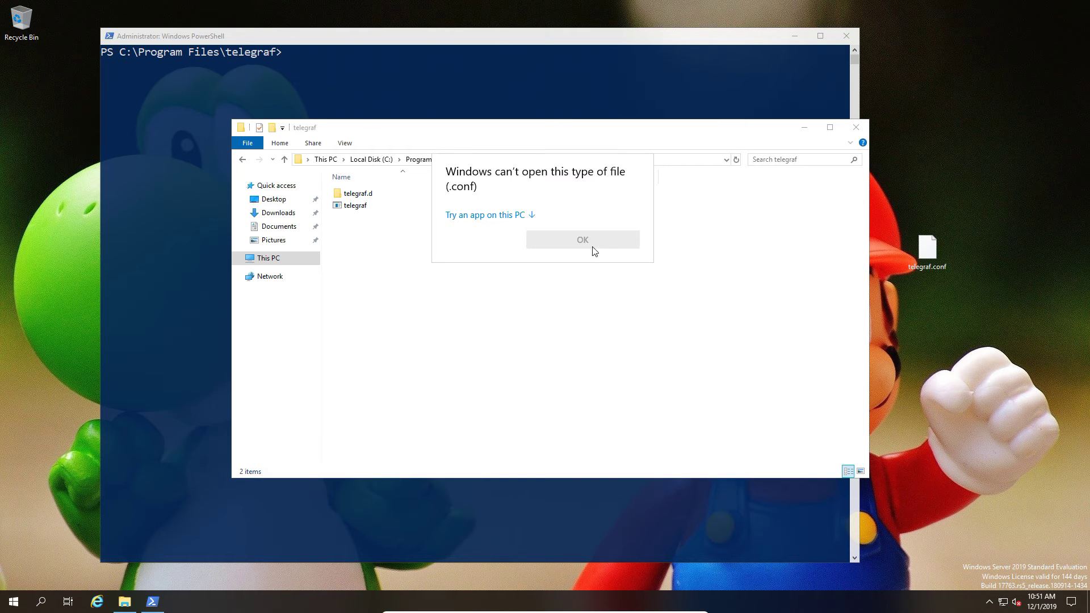
click(494, 217)
click(489, 237)
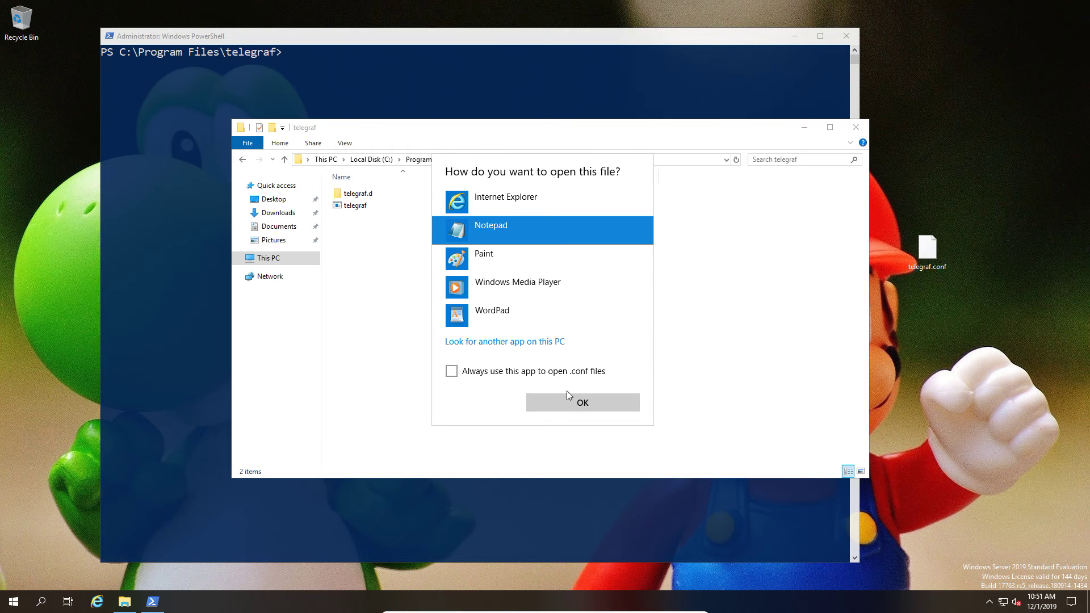
click(574, 403)
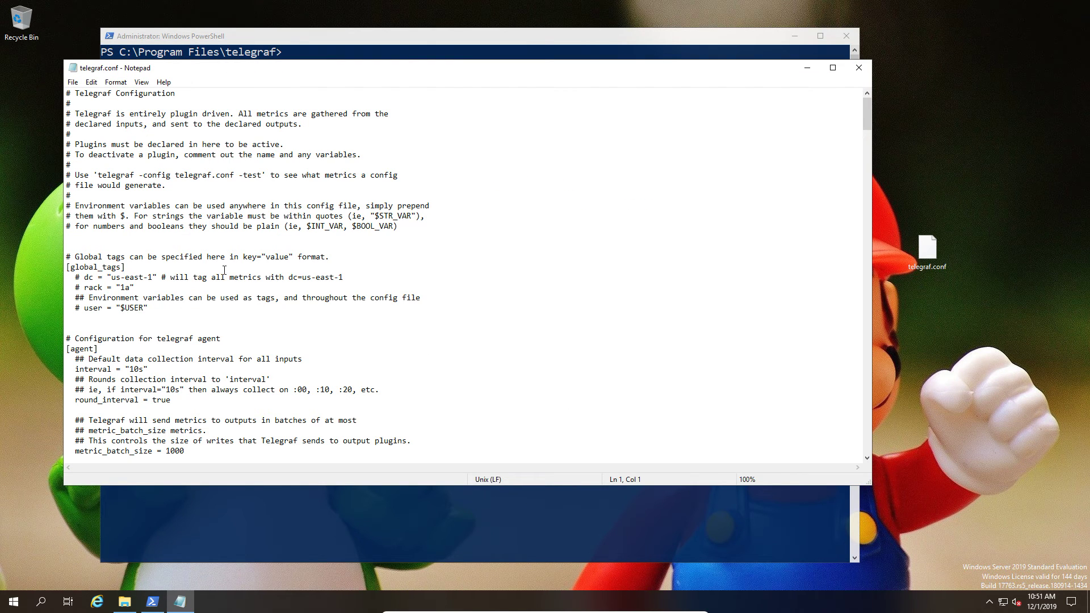
Uncomment the InfluxDB urls line and change its address to 172.16.0.13.
scroll(222, 267, down, 6)
scroll(225, 271, down, 9)
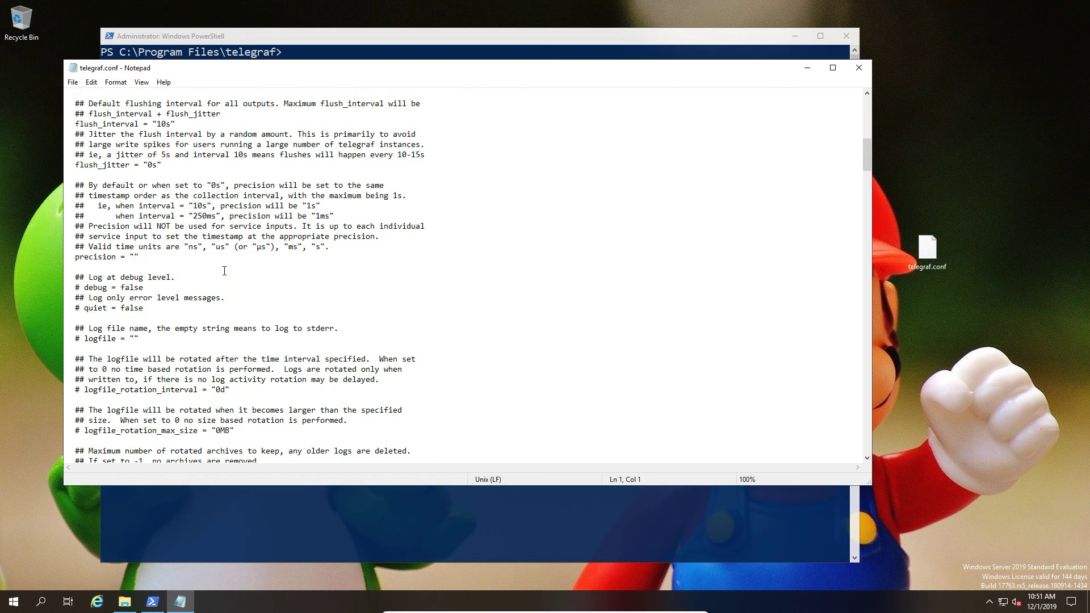
scroll(224, 271, down, 8)
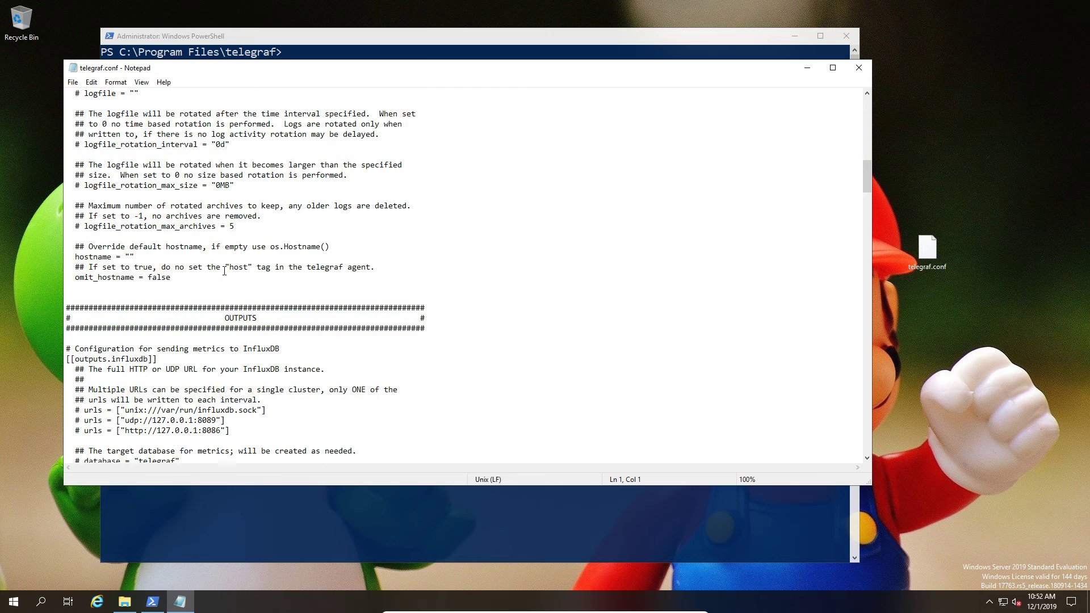
scroll(225, 271, down, 2)
scroll(224, 271, down, 2)
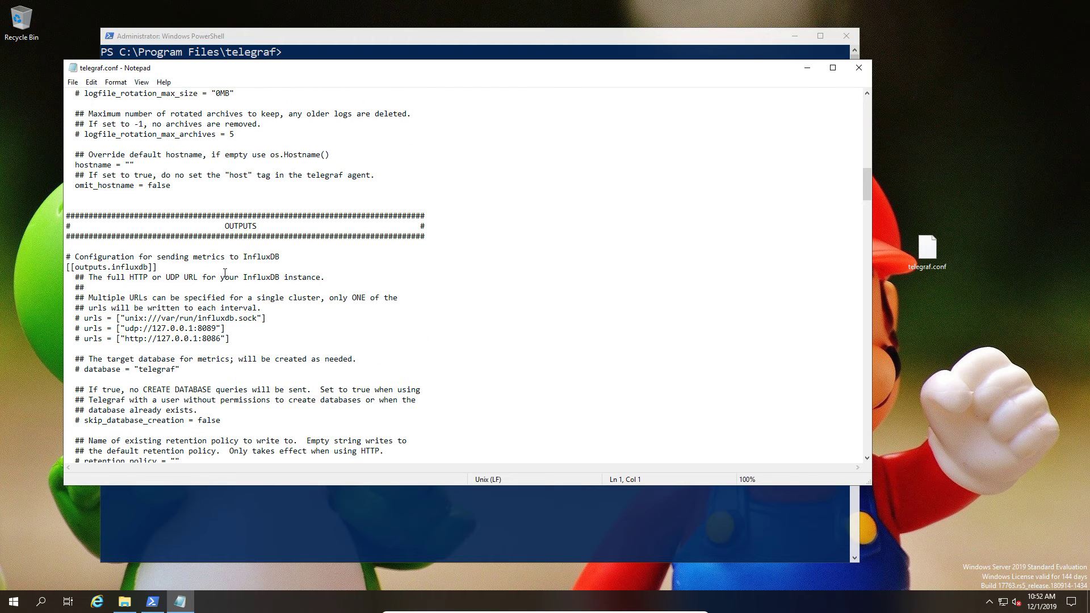
click(82, 309)
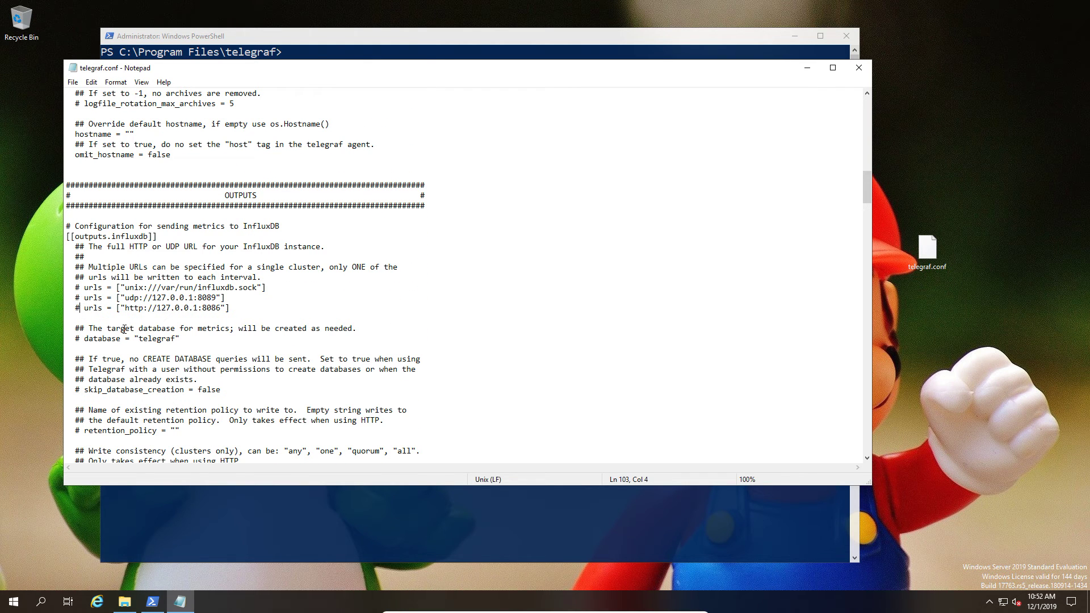
key(BackSpace)
key(Delete)
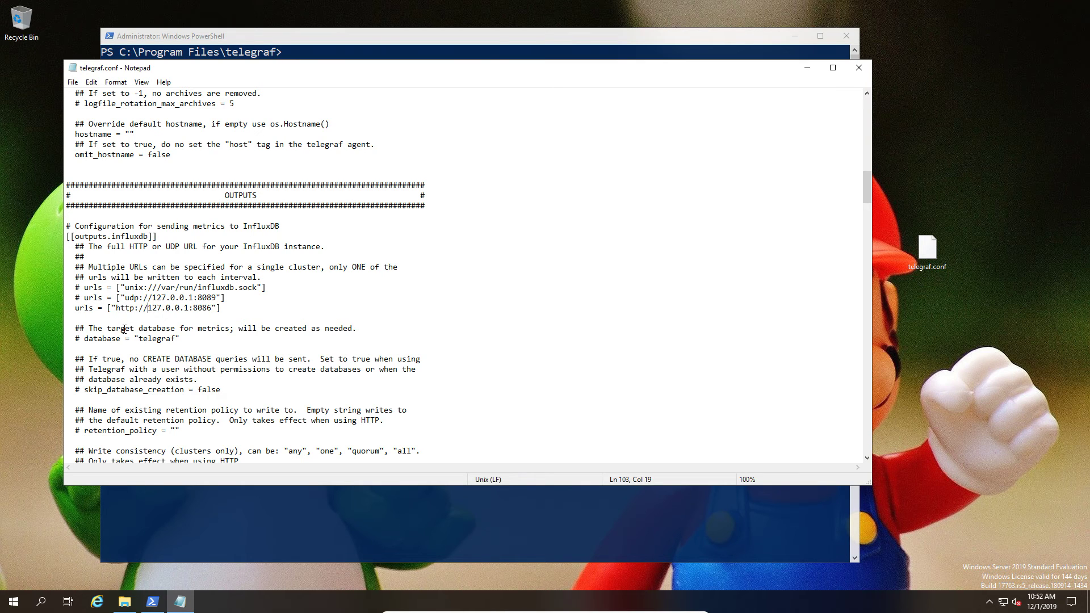
key(shift+Right)
key(shift+Right)
key(shift+Right)
key(shift+Right)
key(shift+Right)
key(shift+Right)
key(shift+Right)
key(shift+Right)
key(shift+Right)
text(172.16.0.13)
Change the database name from telegraf to DEMO.
double_click(163, 336)
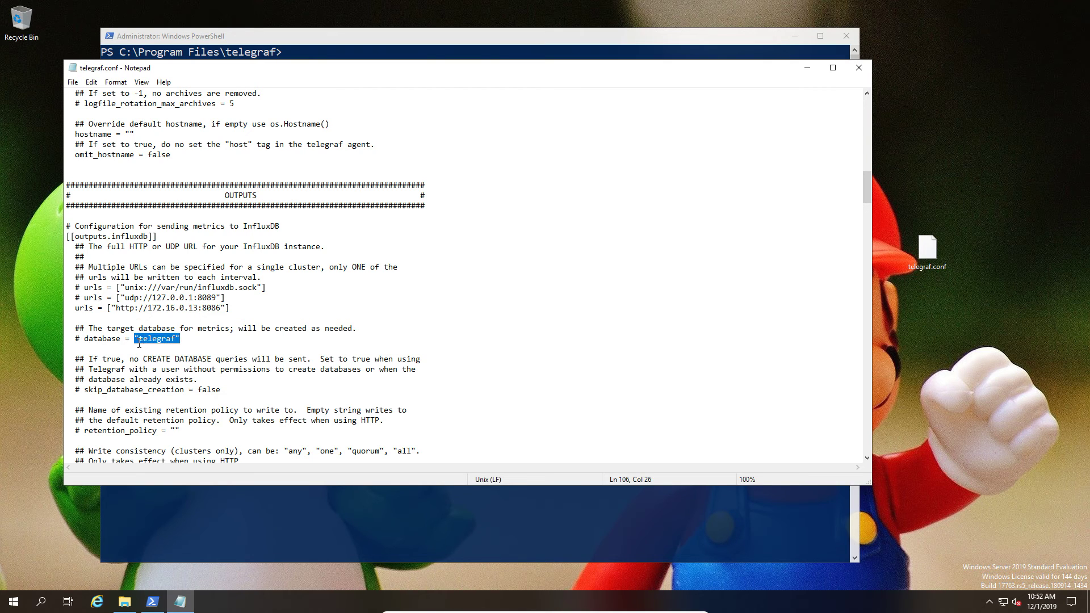
click(139, 340)
drag(140, 341, 175, 339)
text(DEMO)
click(259, 382)
key(BackSpace)
key(Delete)
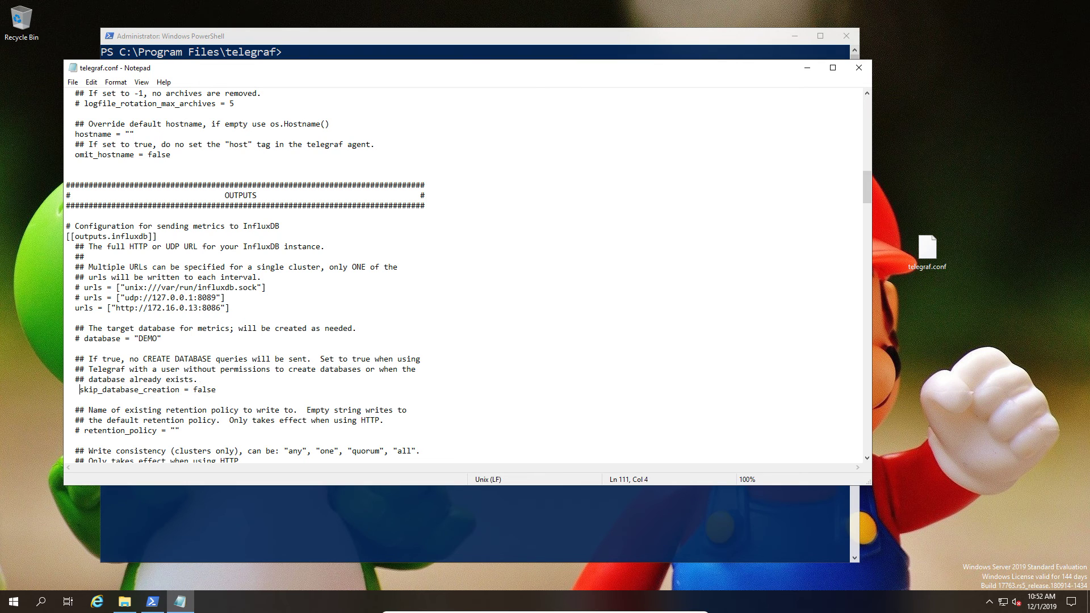
text(#)
Save the edited telegraf.conf from Notepad's File menu.
scroll(245, 408, down, 2)
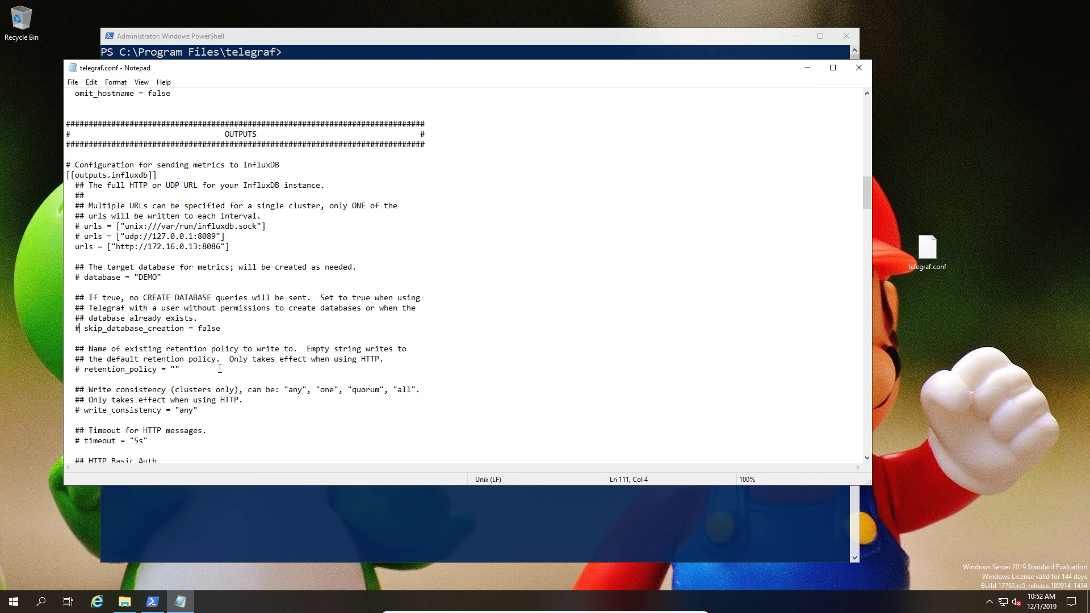
scroll(254, 420, down, 3)
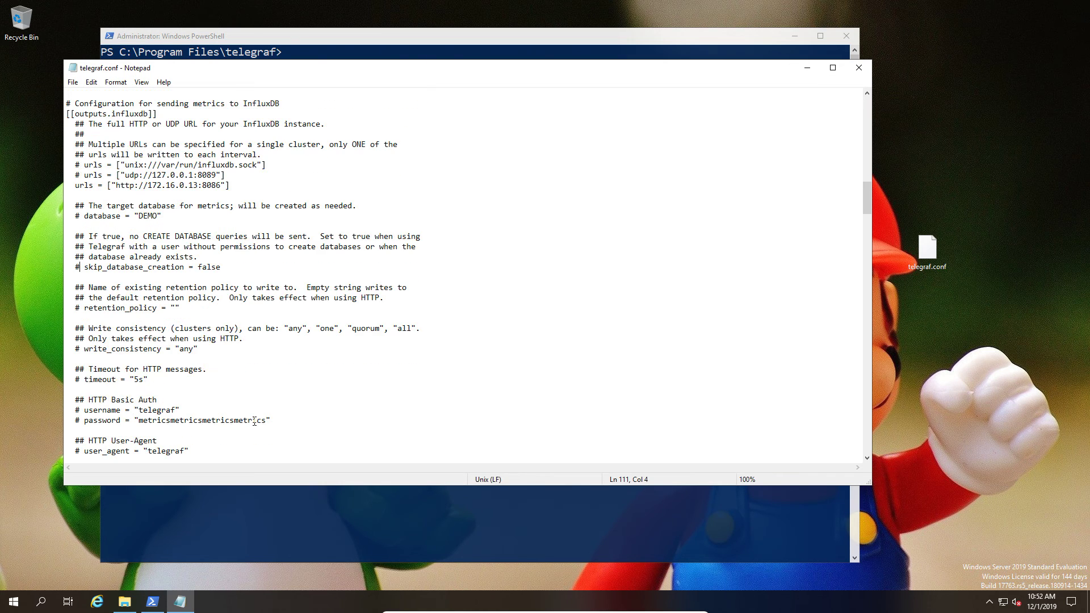
click(72, 82)
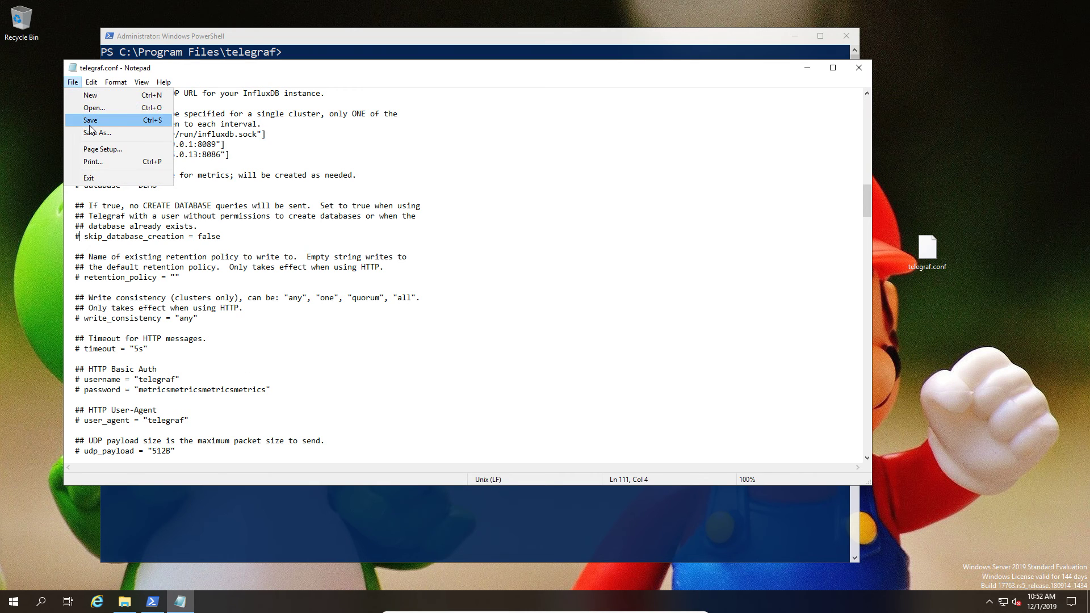
click(90, 119)
Move telegraf.conf into the Program Files telegraf folder and list services with get-service.
click(857, 76)
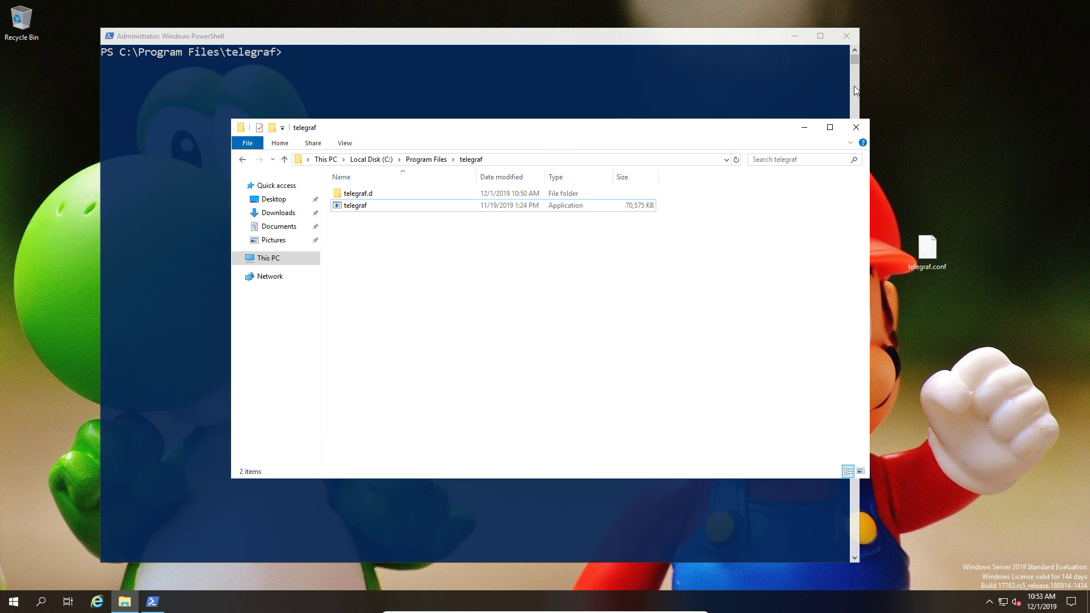
drag(927, 250, 402, 264)
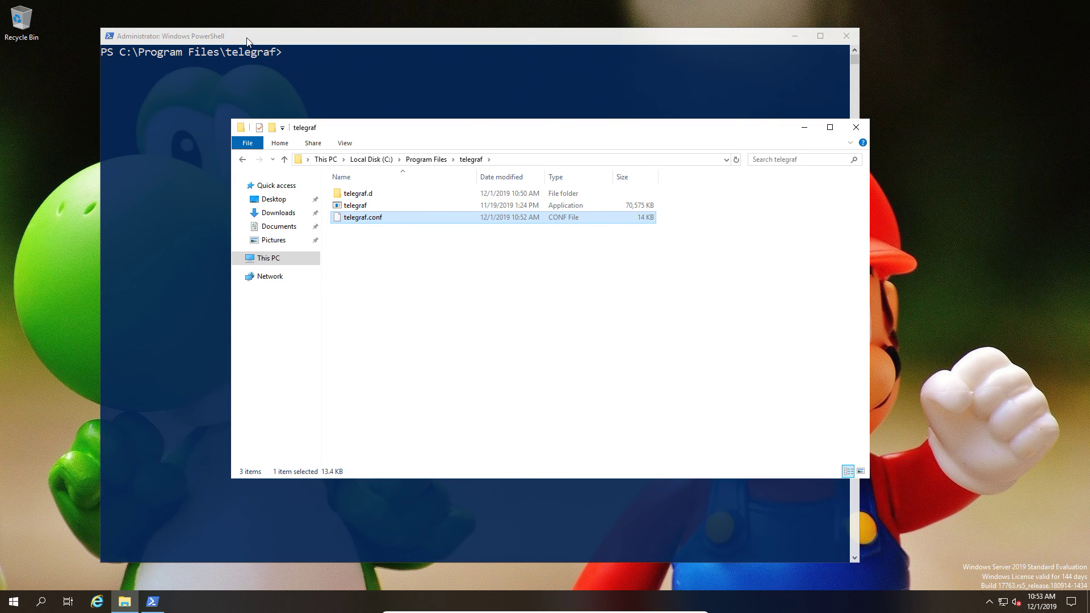
click(427, 118)
text(get-)
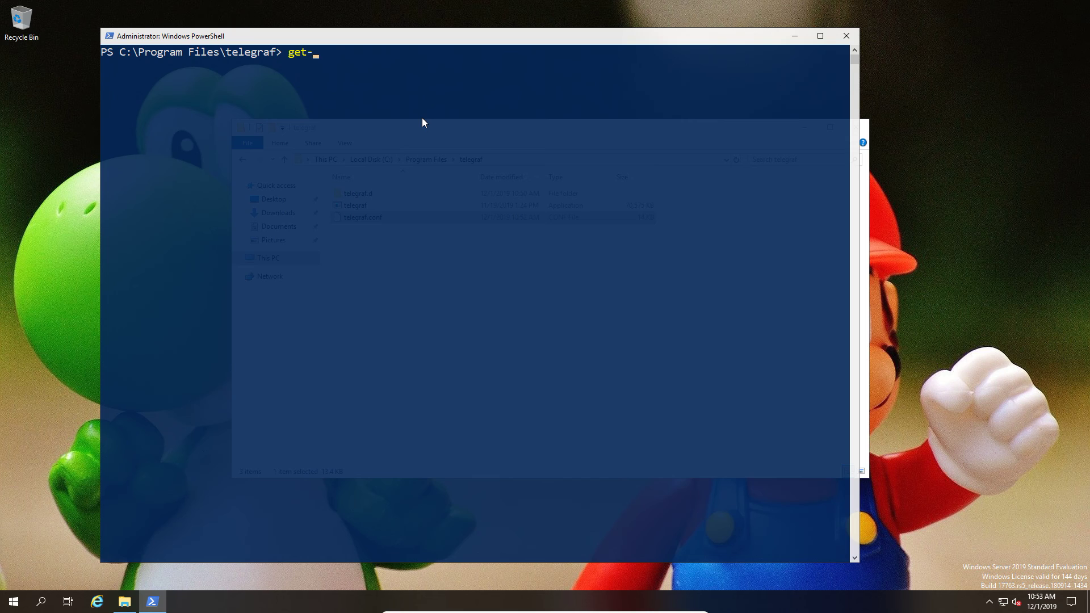
text(services)
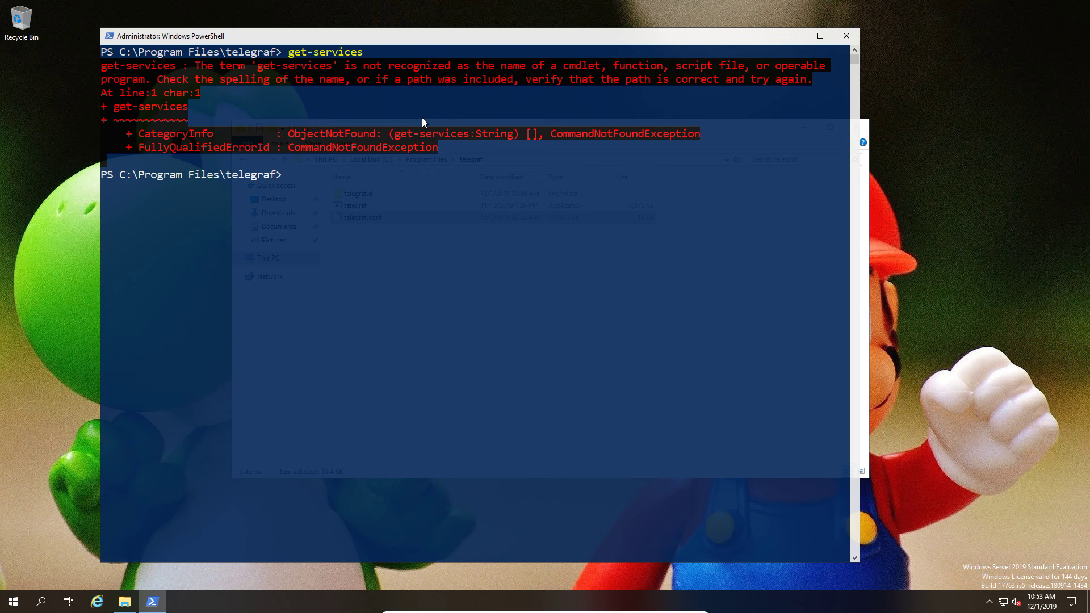
text(get-service)
key(Return)
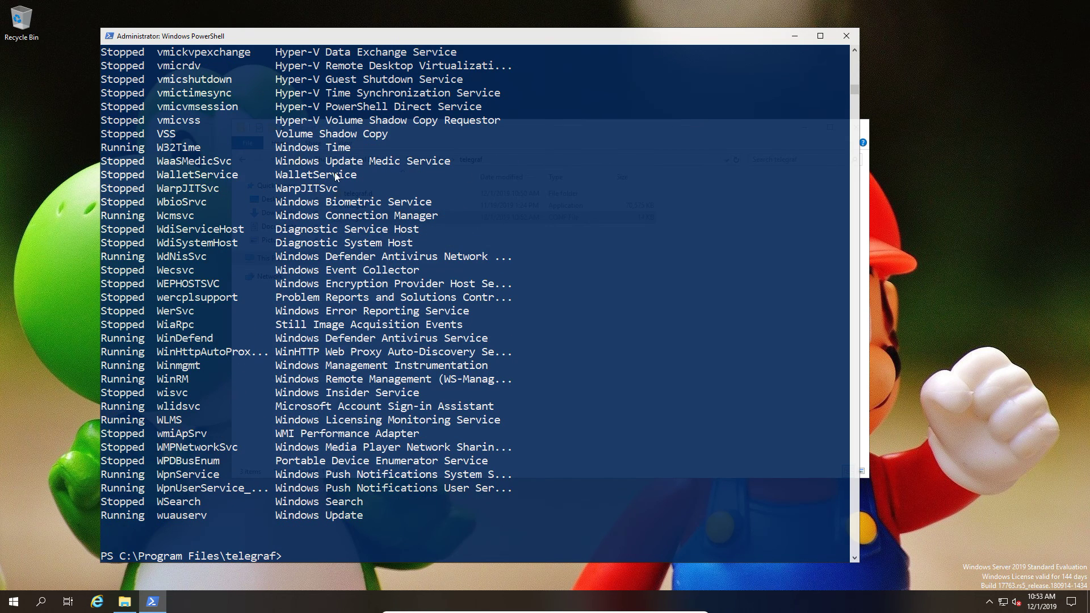
Copy the telegraf service name from the list and start it with start-service telegraf.
scroll(272, 312, up, 7)
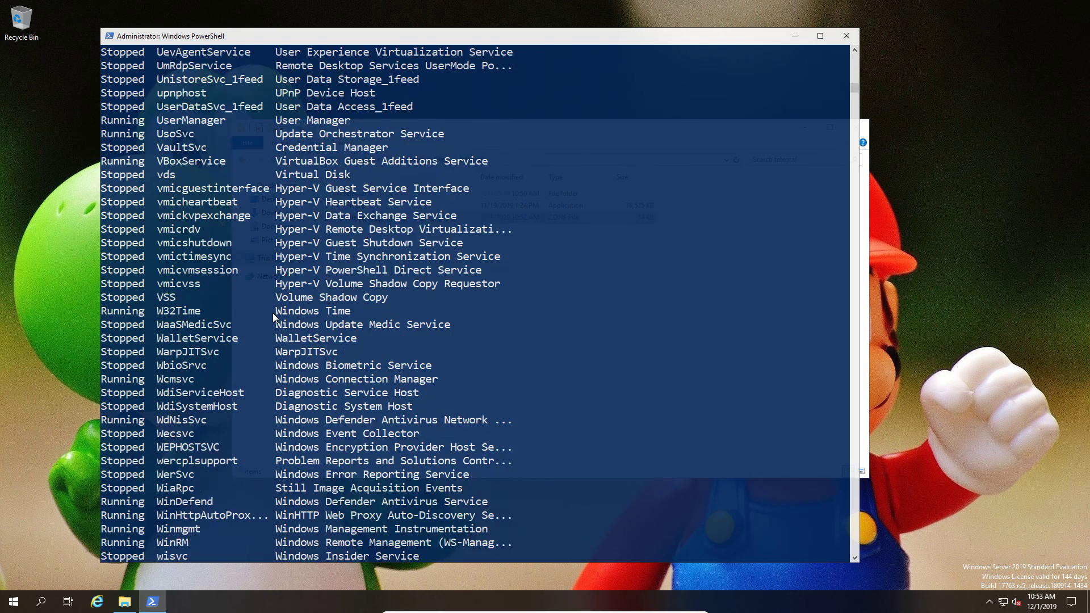
scroll(273, 312, up, 2)
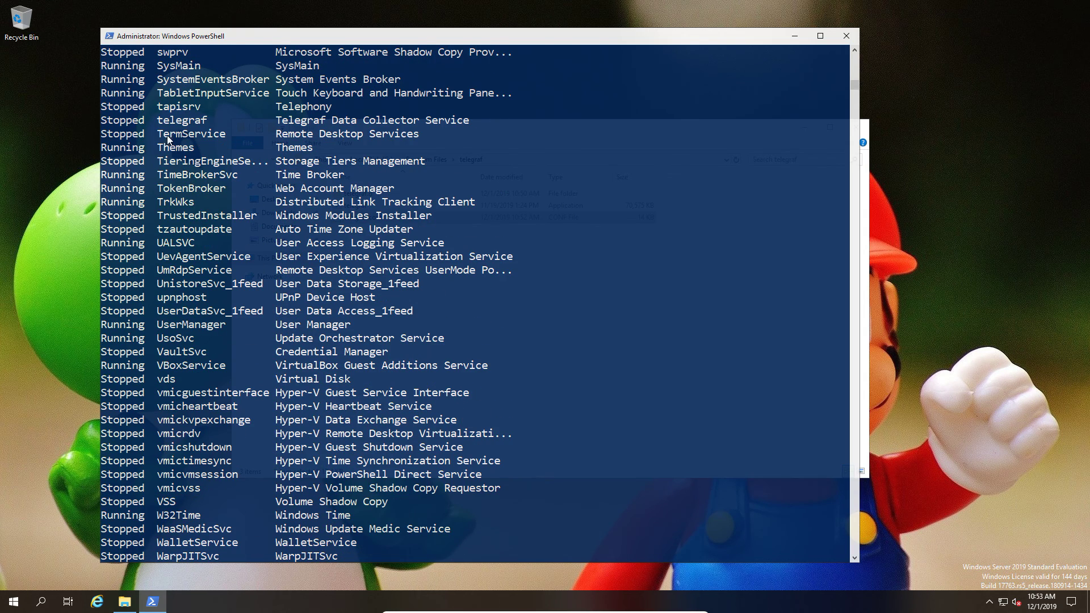
drag(158, 121, 221, 117)
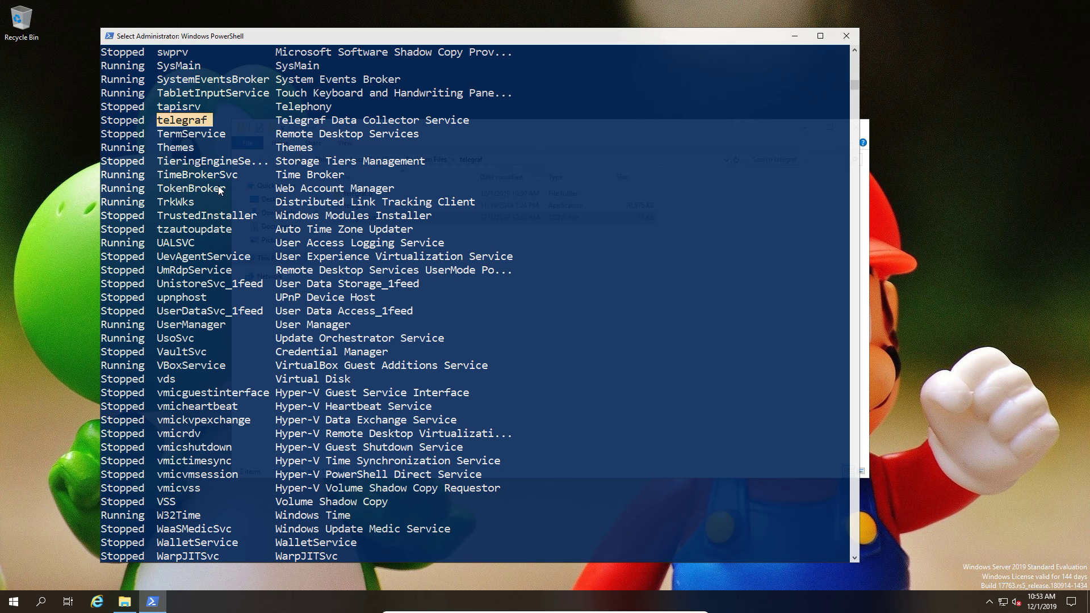
key(Return)
text(start-)
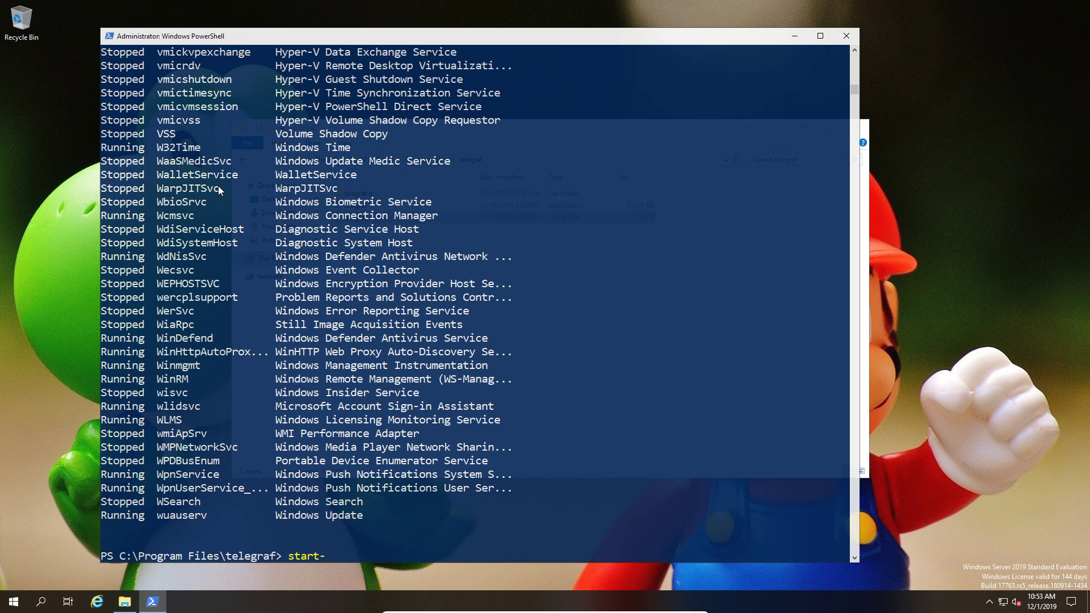
text(service telegraf)
key(Return)
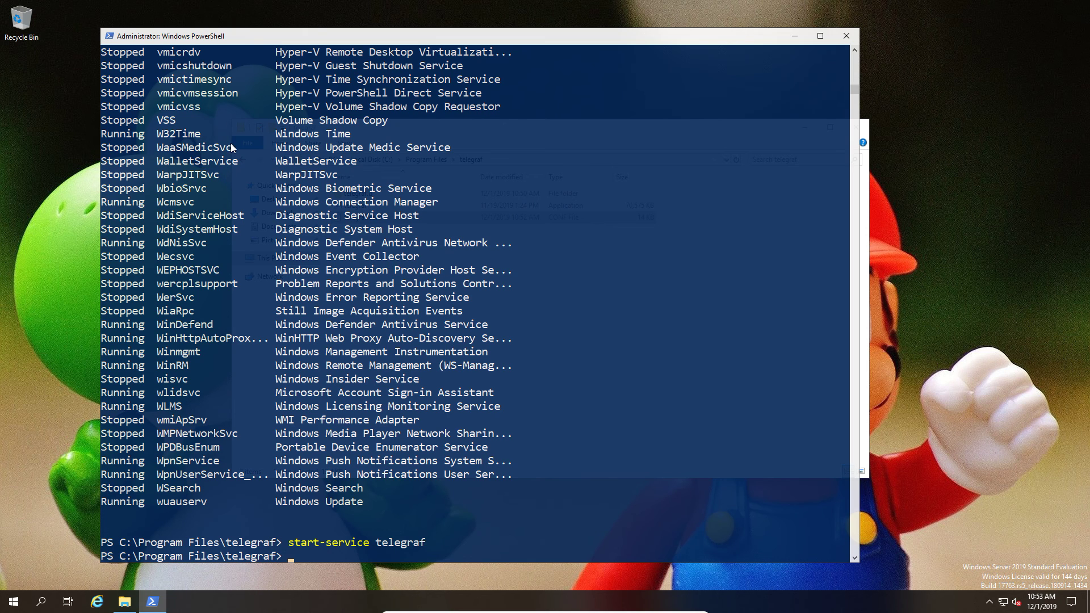
Close PowerShell and File Explorer, then widen the Firefox window showing the dashboard.
click(846, 35)
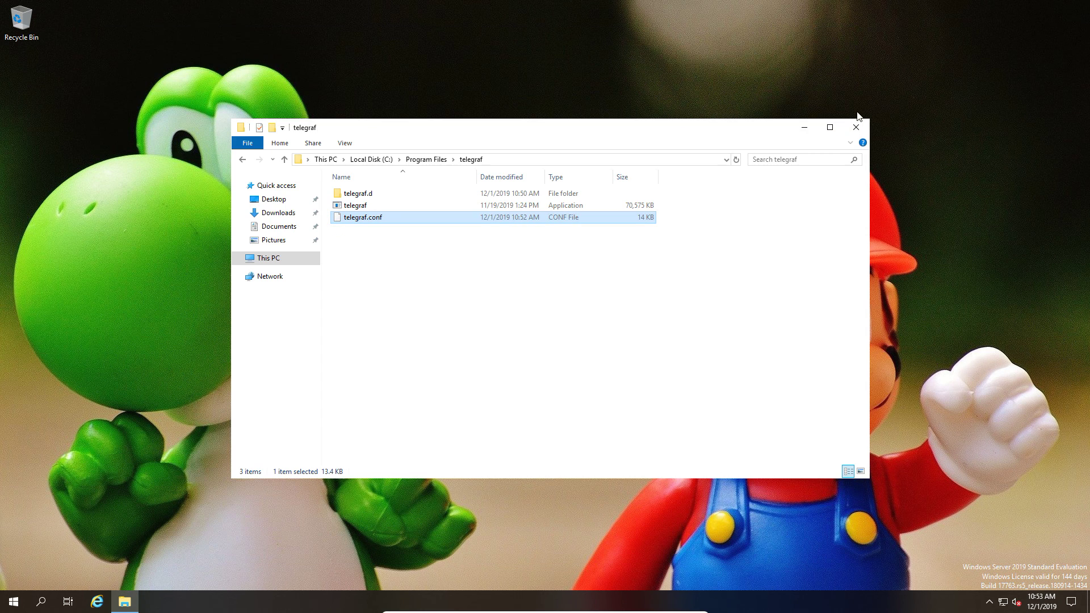
click(856, 128)
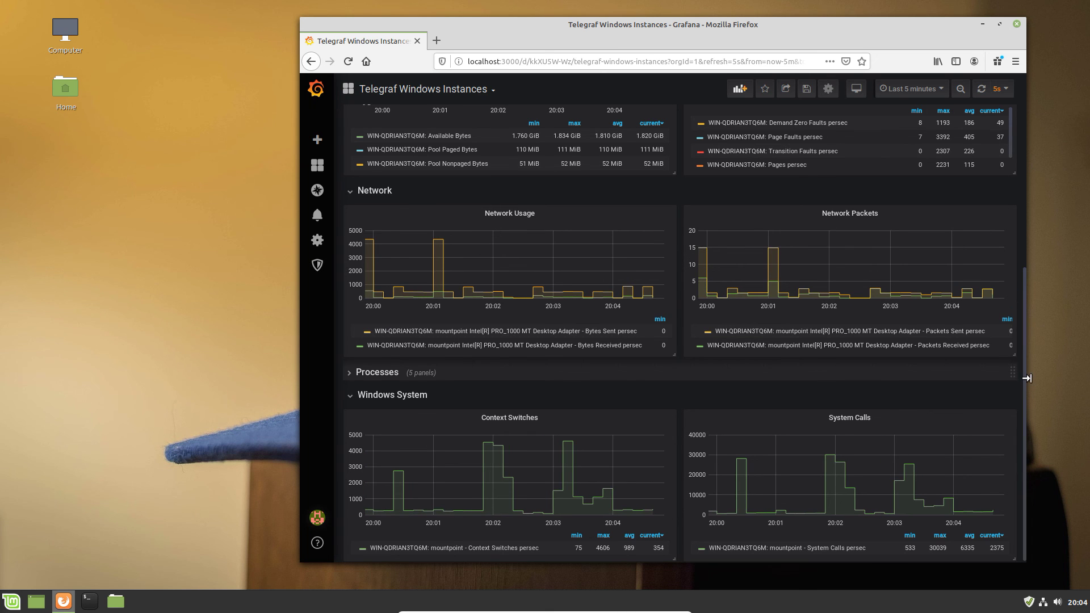
drag(1028, 378, 1078, 378)
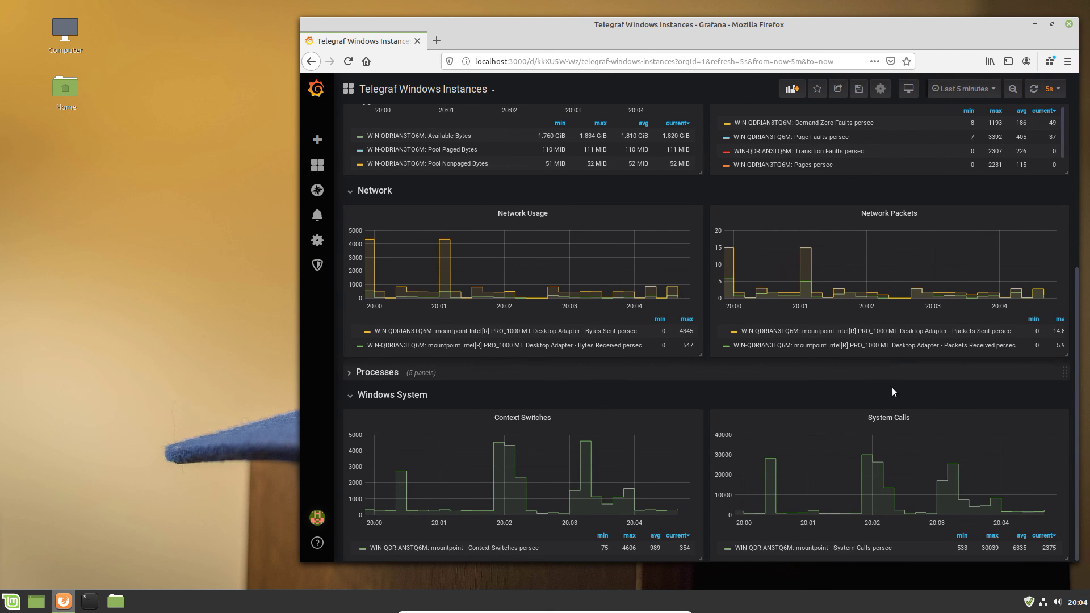
Return to the top of the Telegraf Windows Instances dashboard and expand its CPU row.
mouse_move(898, 399)
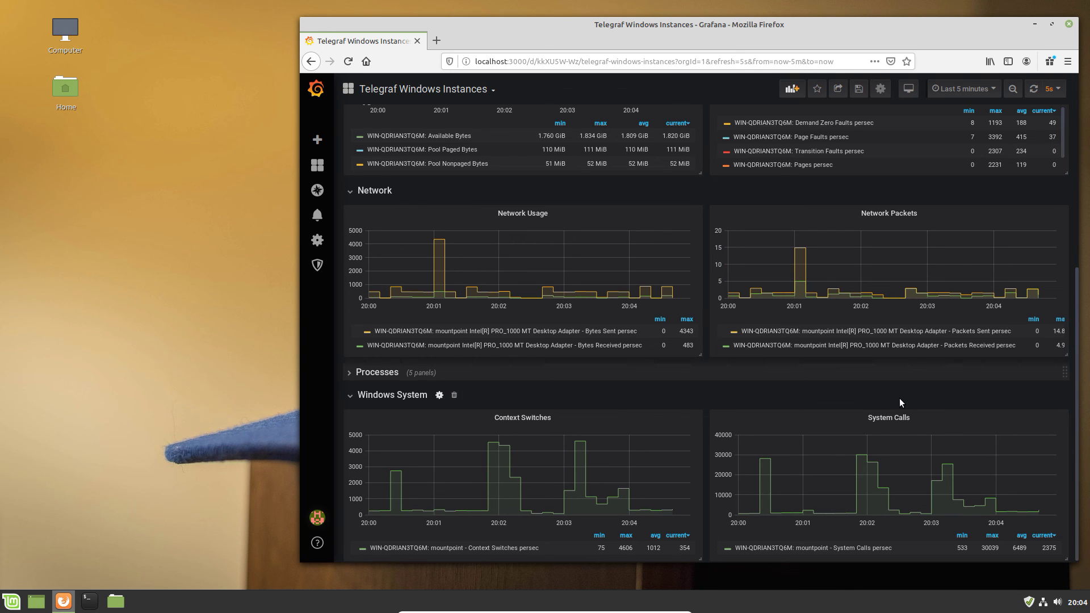
scroll(900, 397, up, 4)
scroll(903, 394, up, 5)
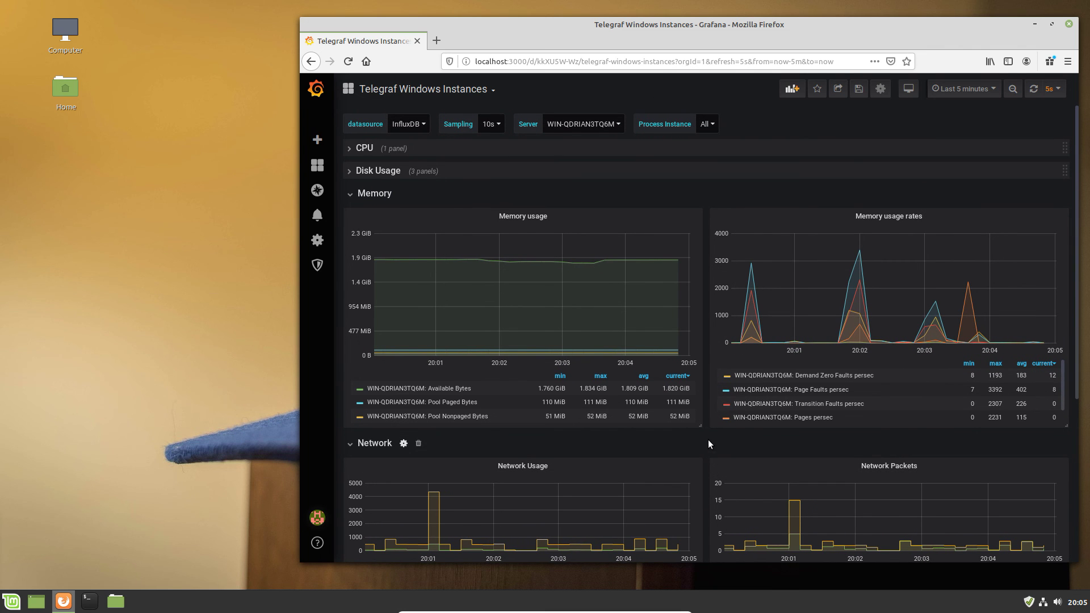
click(348, 149)
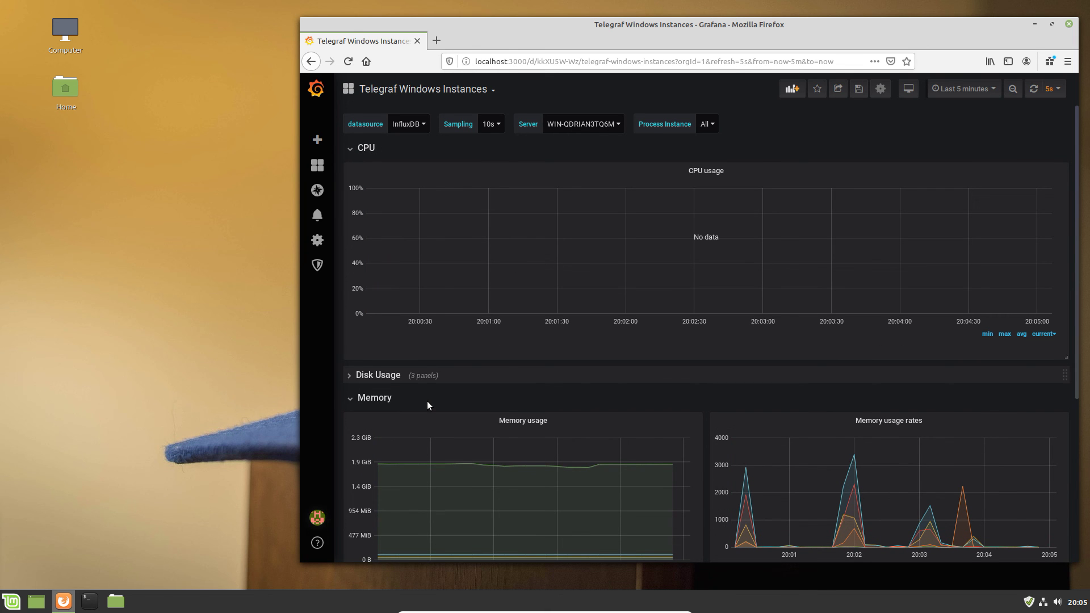